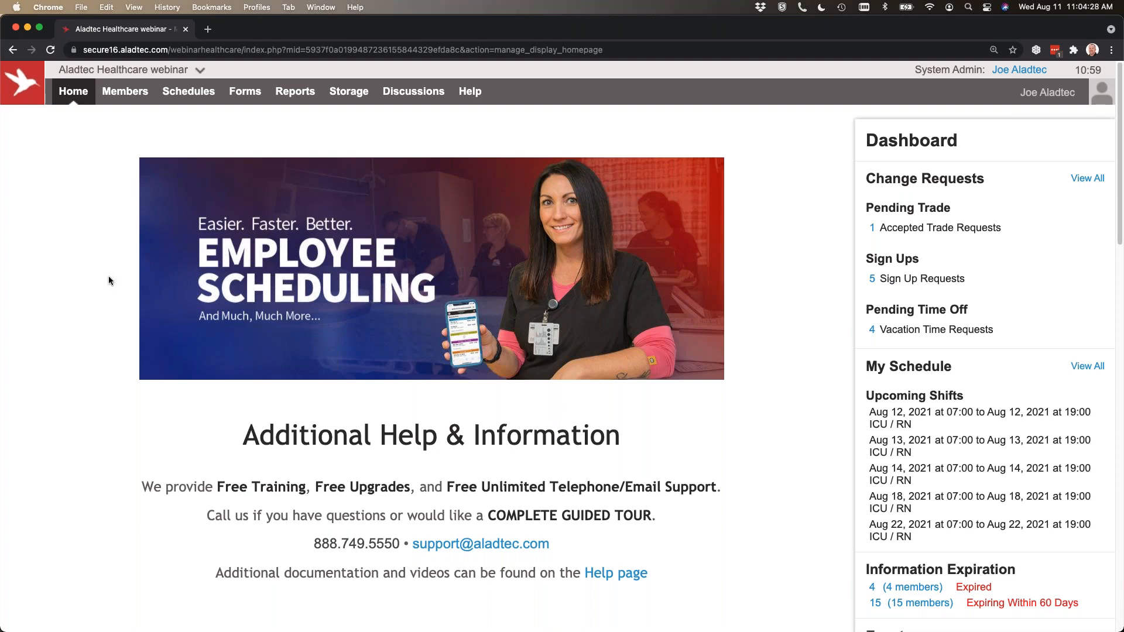
Highlight the aladtec.com/webinarhealthcare part of the page's web address, and clear the selection.
click(223, 50)
drag(243, 50, 121, 49)
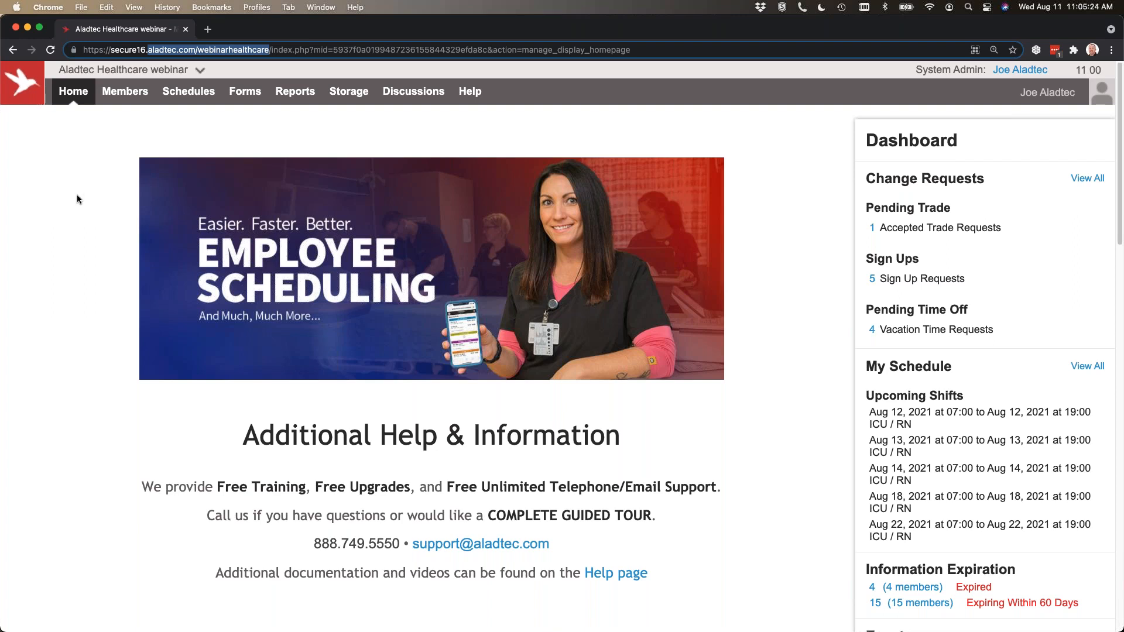
click(453, 319)
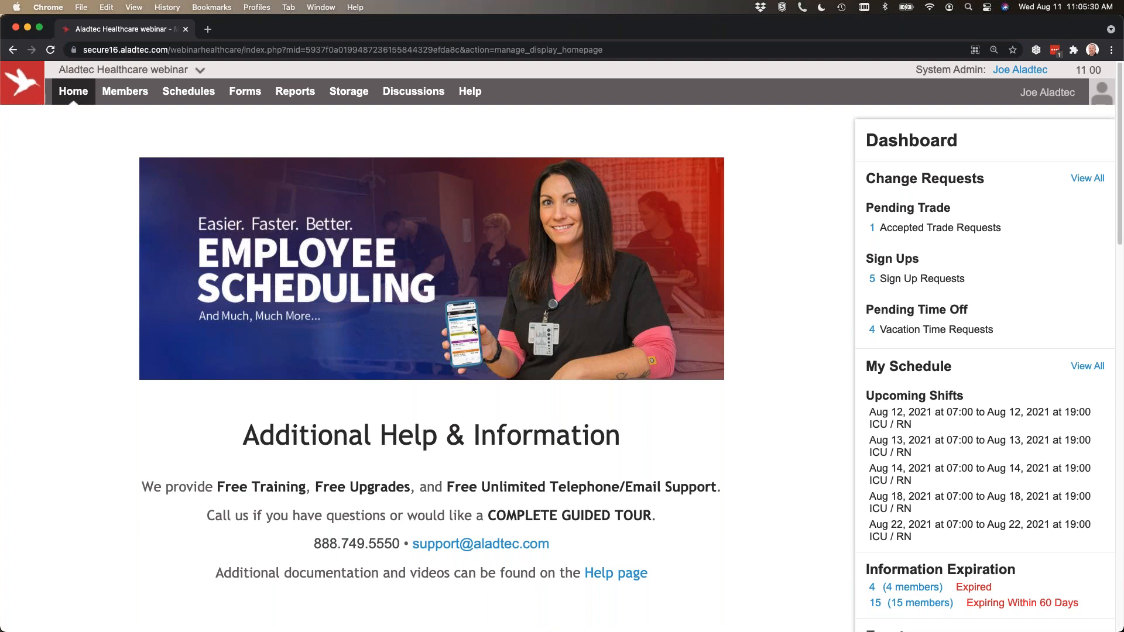
Look through the home page's help information, configuration notes and Learn the Essentials videos, and return to the start of the page.
mouse_move(68, 103)
scroll(381, 434, down, 5)
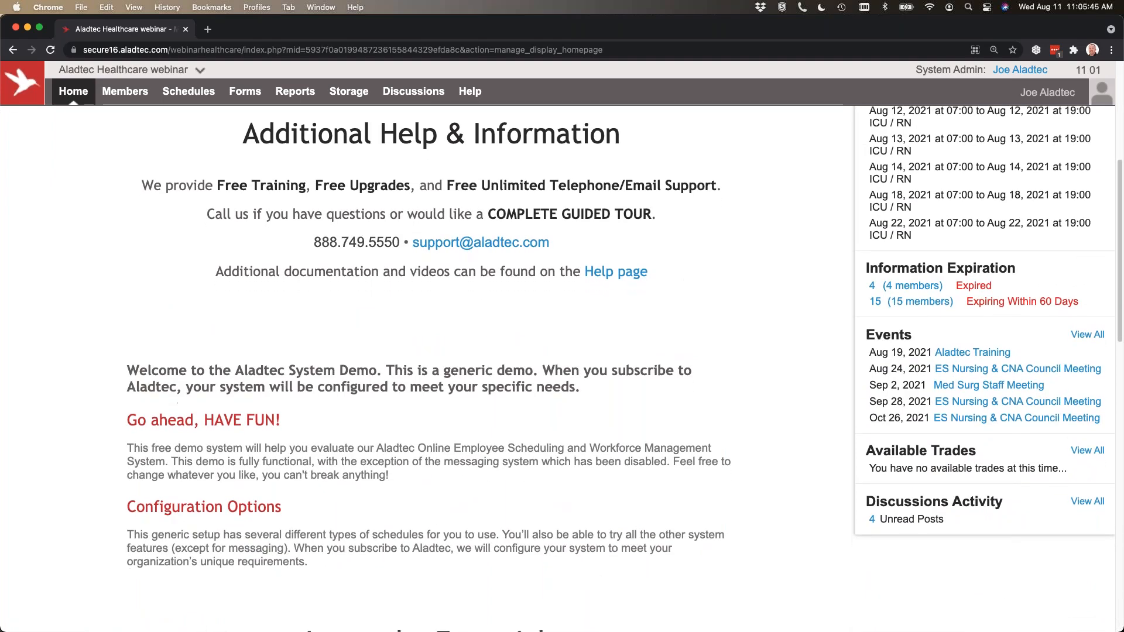
scroll(355, 418, down, 1)
scroll(355, 419, down, 6)
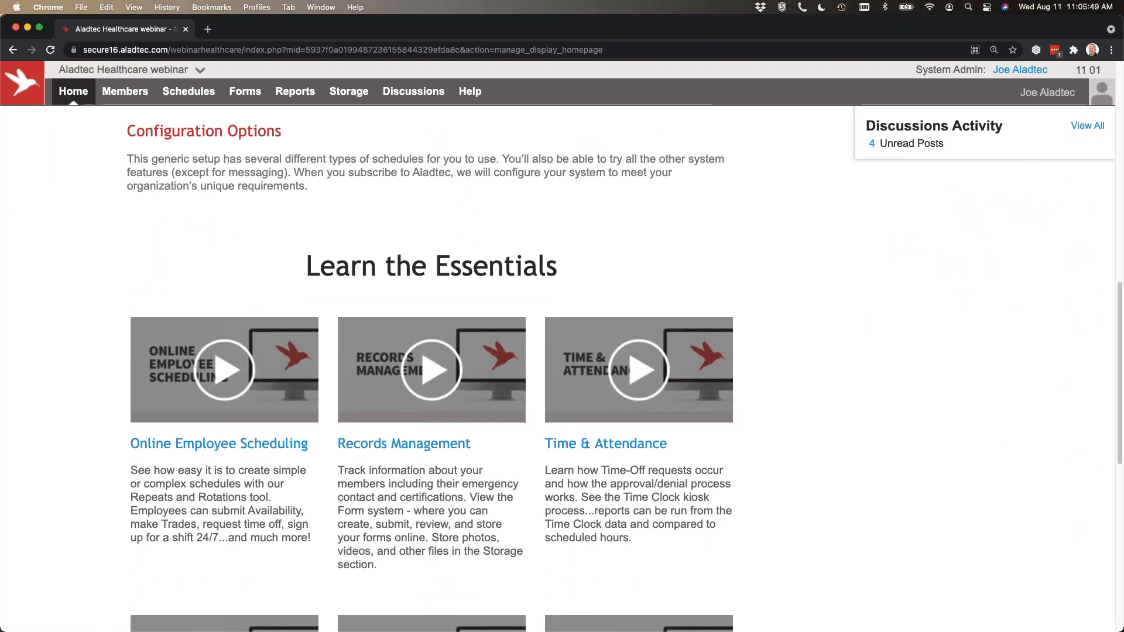
scroll(356, 462, down, 2)
scroll(355, 458, down, 5)
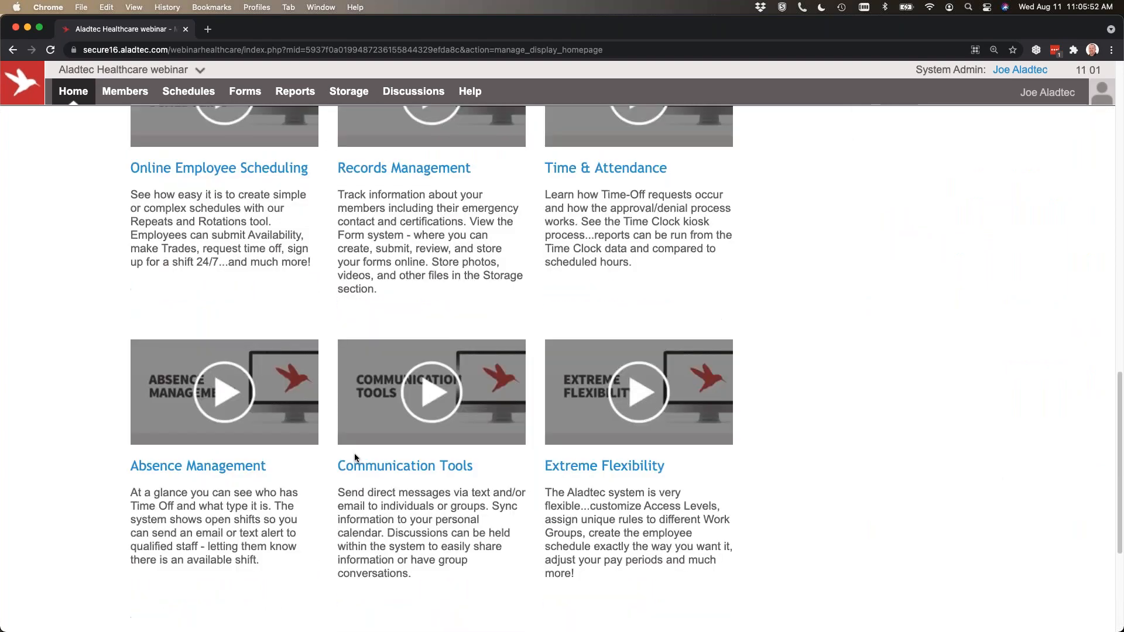
scroll(354, 457, down, 1)
scroll(354, 457, up, 20)
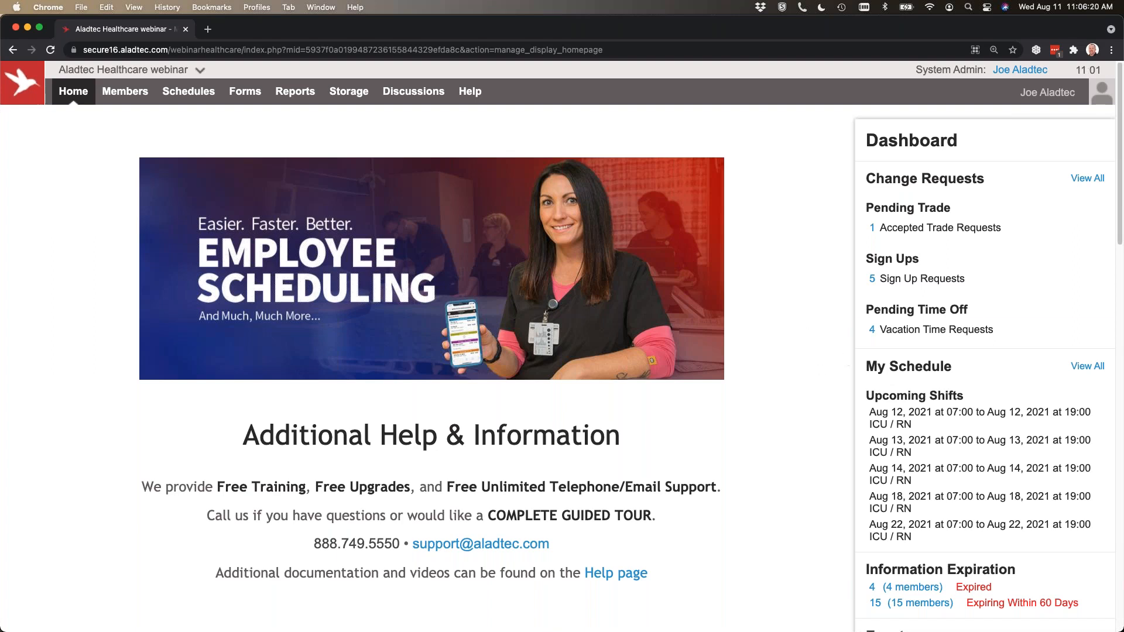
Expand the pending vacation time requests on the dashboard, view the Aug 20 to Aug 21, 2021 request, and close it unprocessed.
click(944, 330)
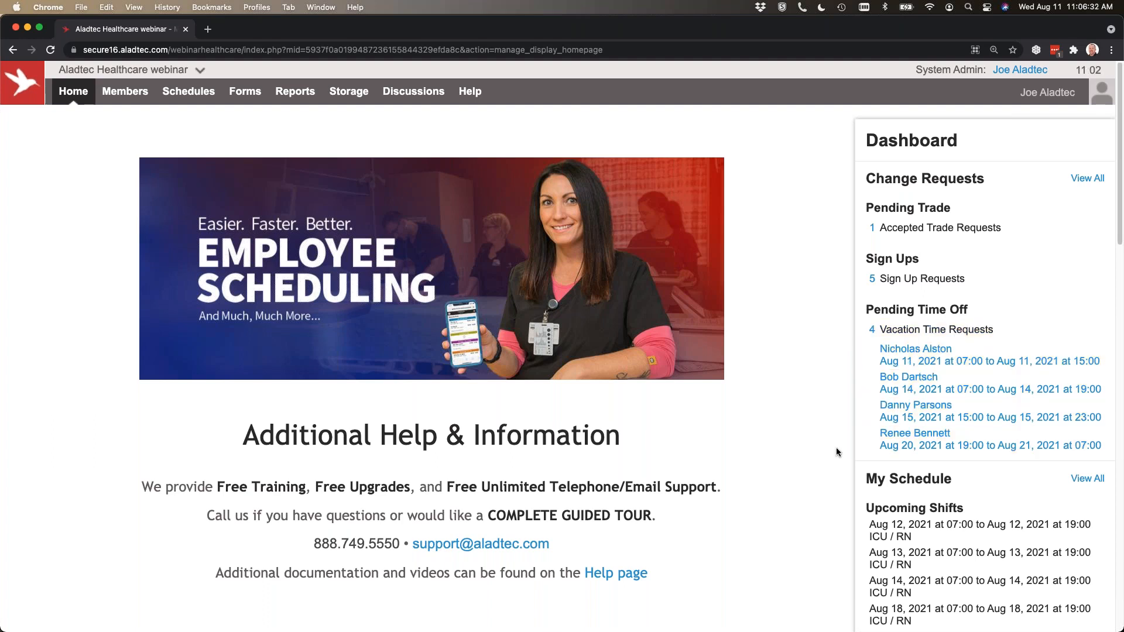
click(912, 442)
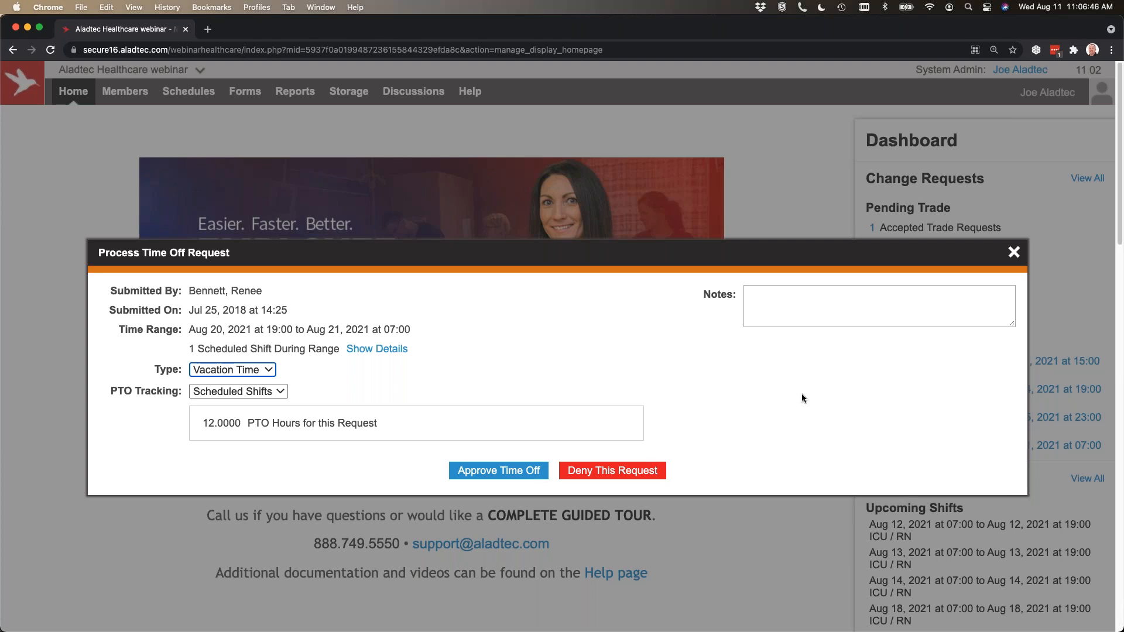
click(1014, 254)
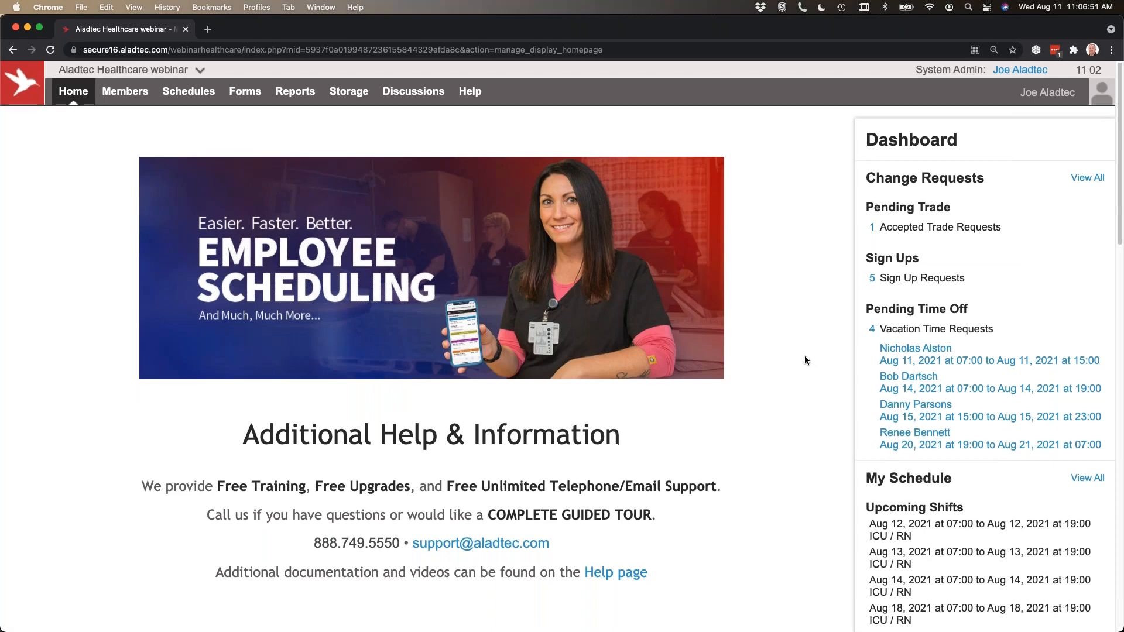
Review the dashboard's My Schedule, Information Expiration, Events, Available Trades and Discussions Activity sections.
scroll(802, 356, down, 5)
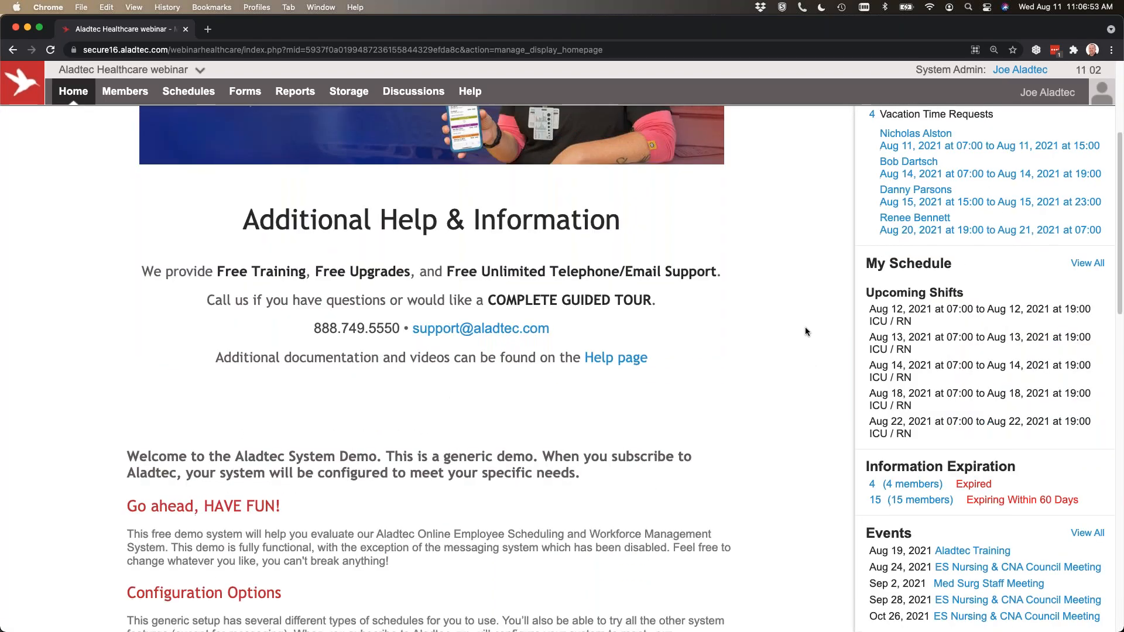
scroll(805, 328, down, 1)
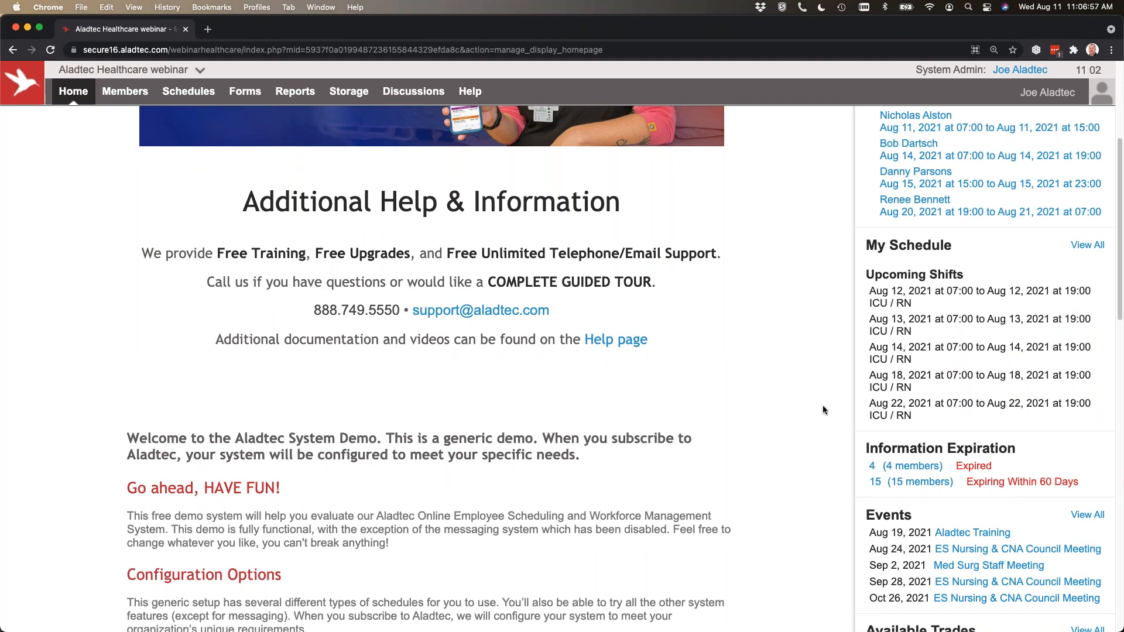
scroll(822, 410, down, 3)
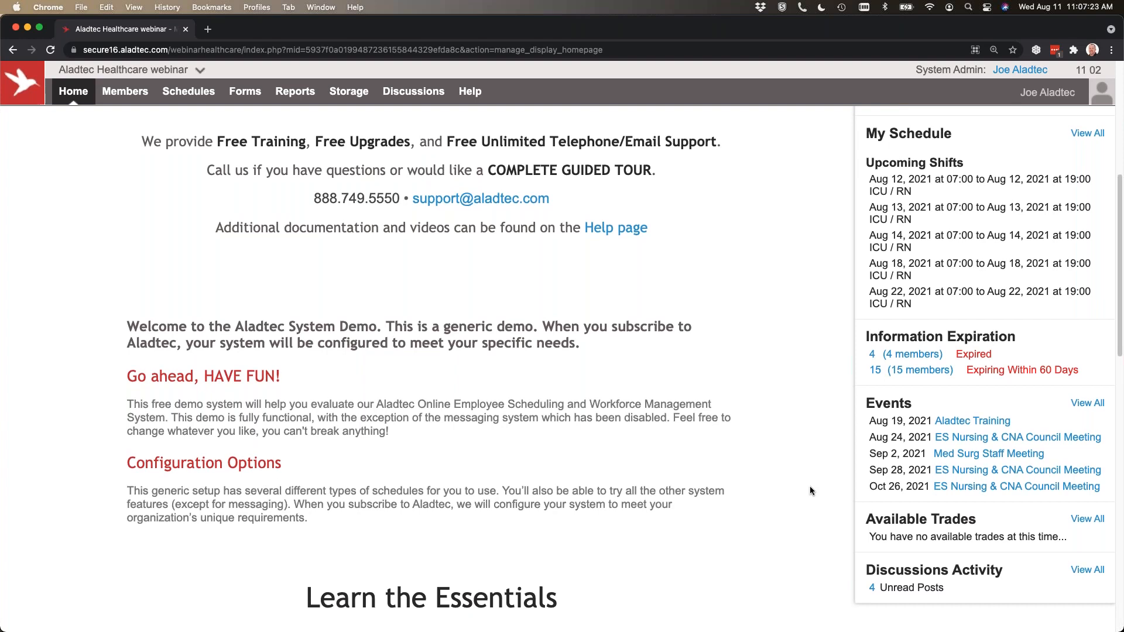
scroll(810, 492, down, 5)
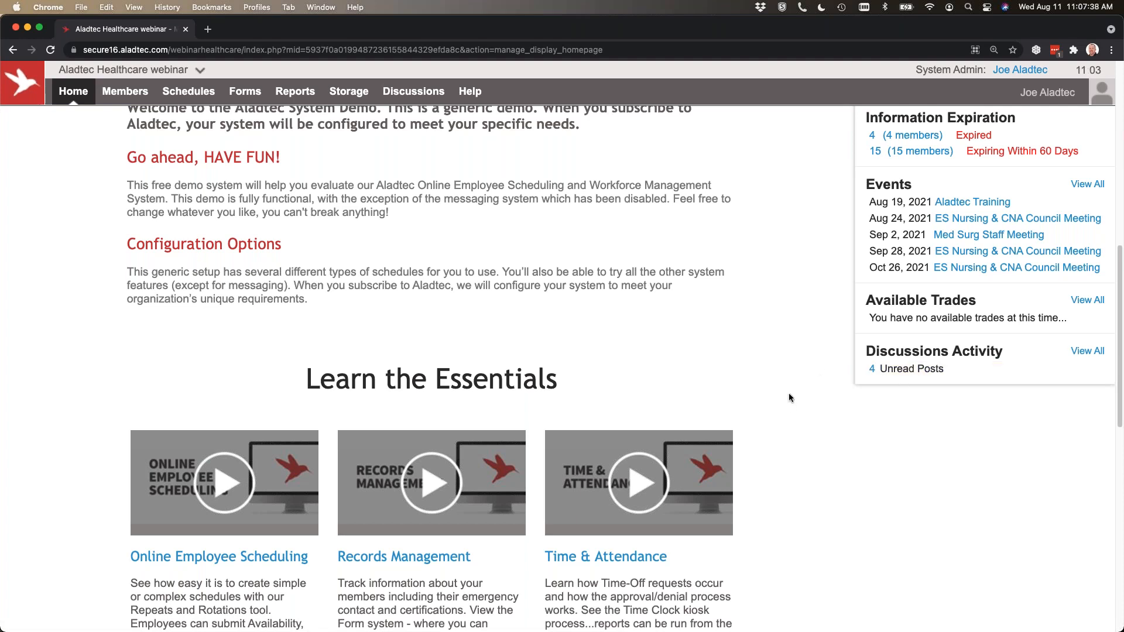
scroll(789, 392, up, 10)
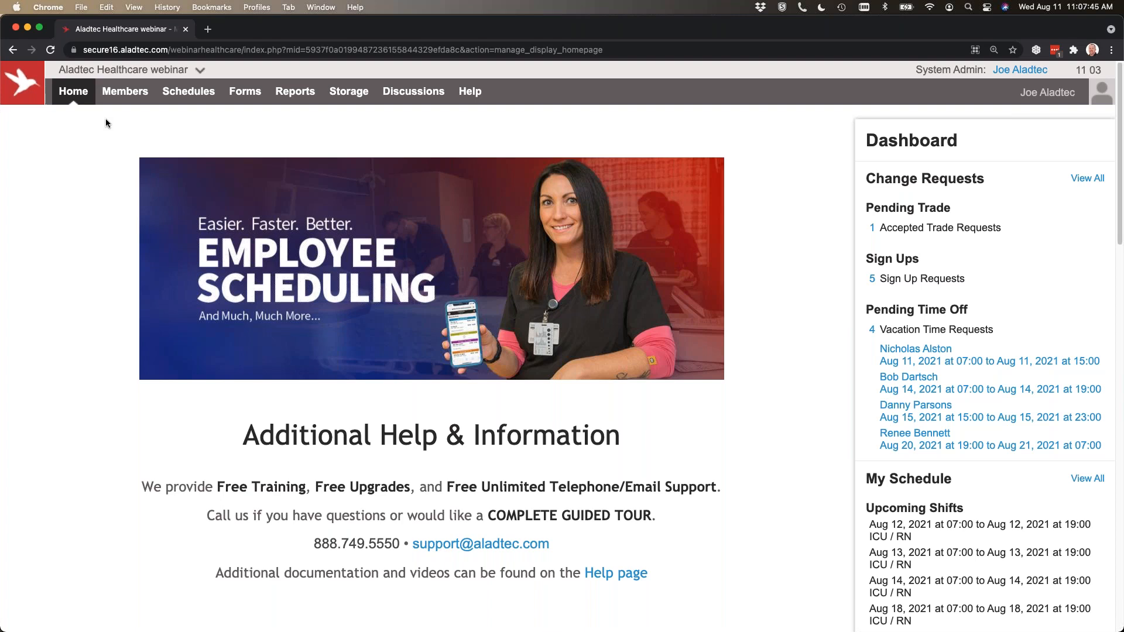
Open the Member Database and review its columns across to the certifications and last shift.
mouse_move(128, 92)
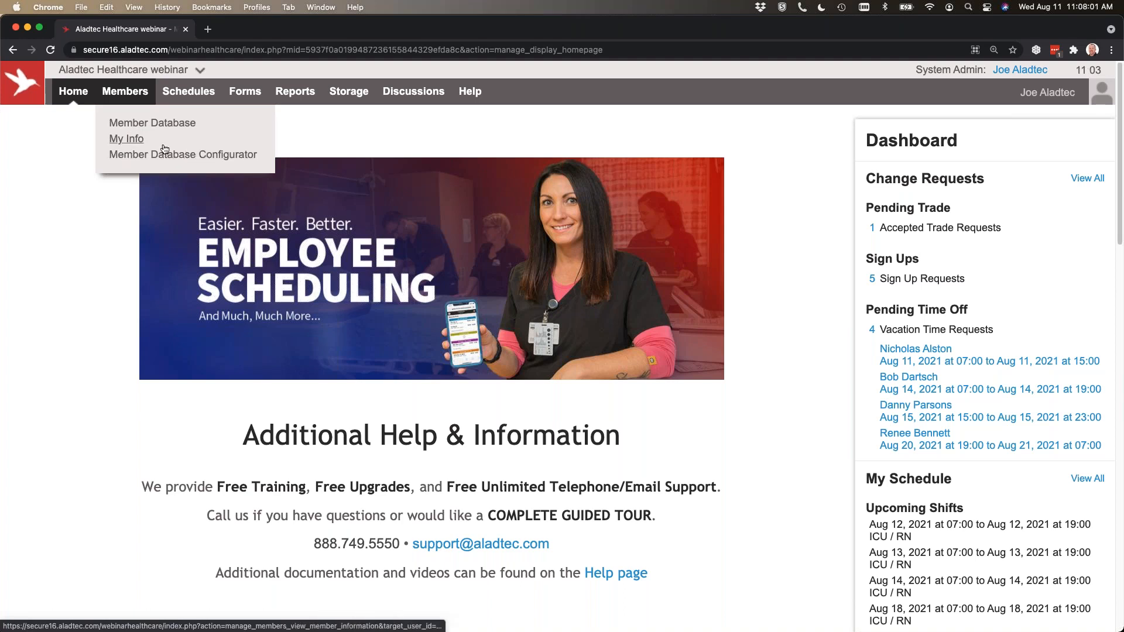
click(130, 122)
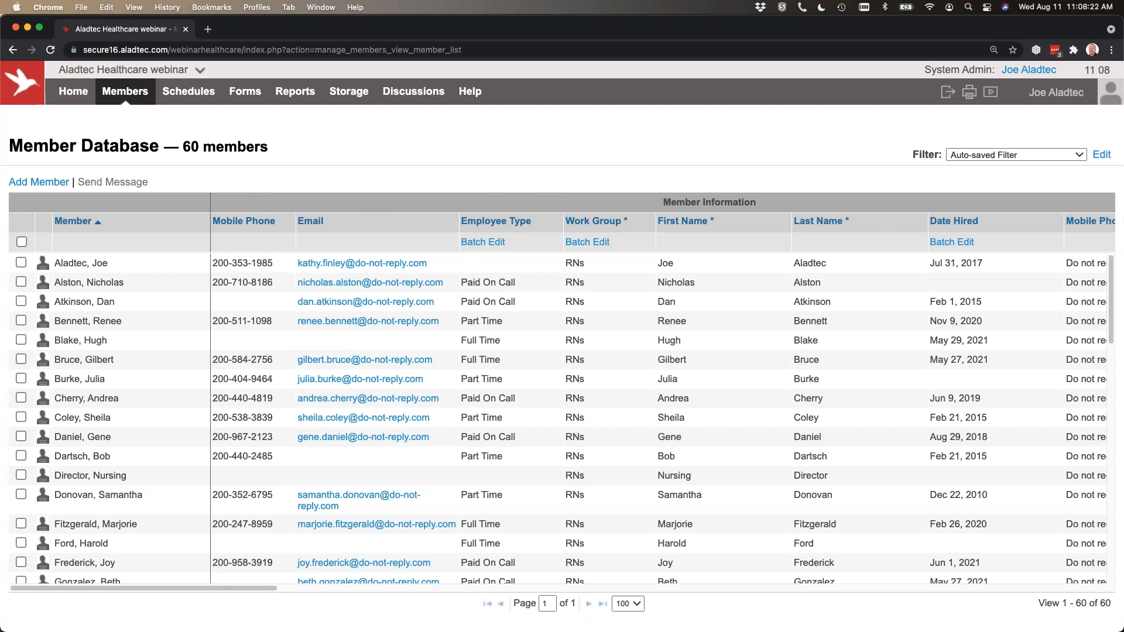
drag(229, 587, 466, 591)
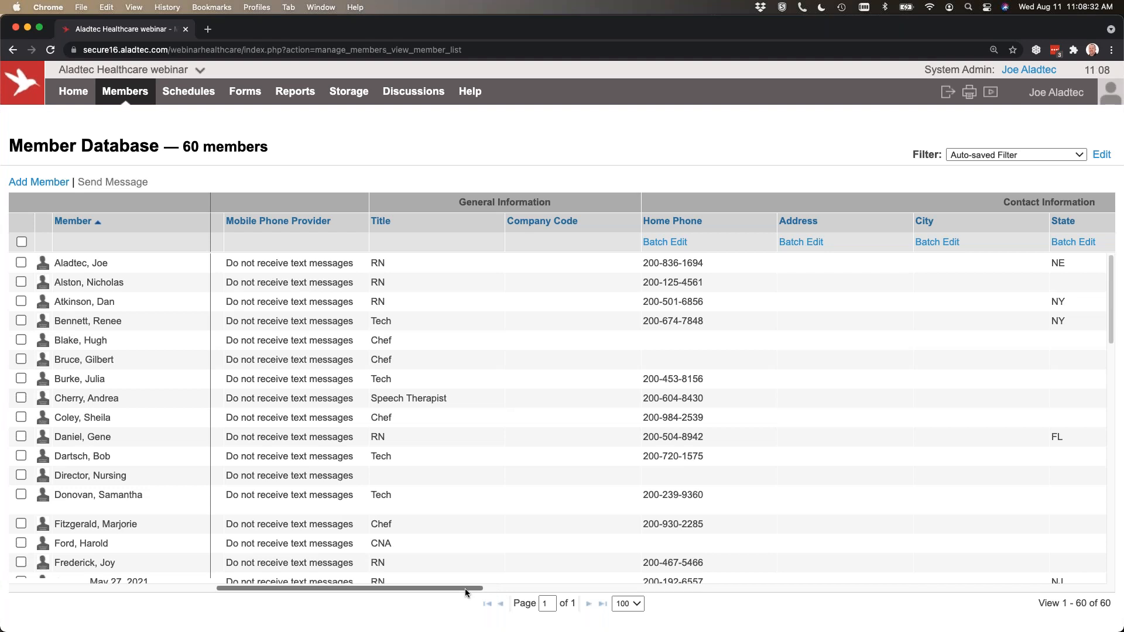
drag(465, 588, 803, 586)
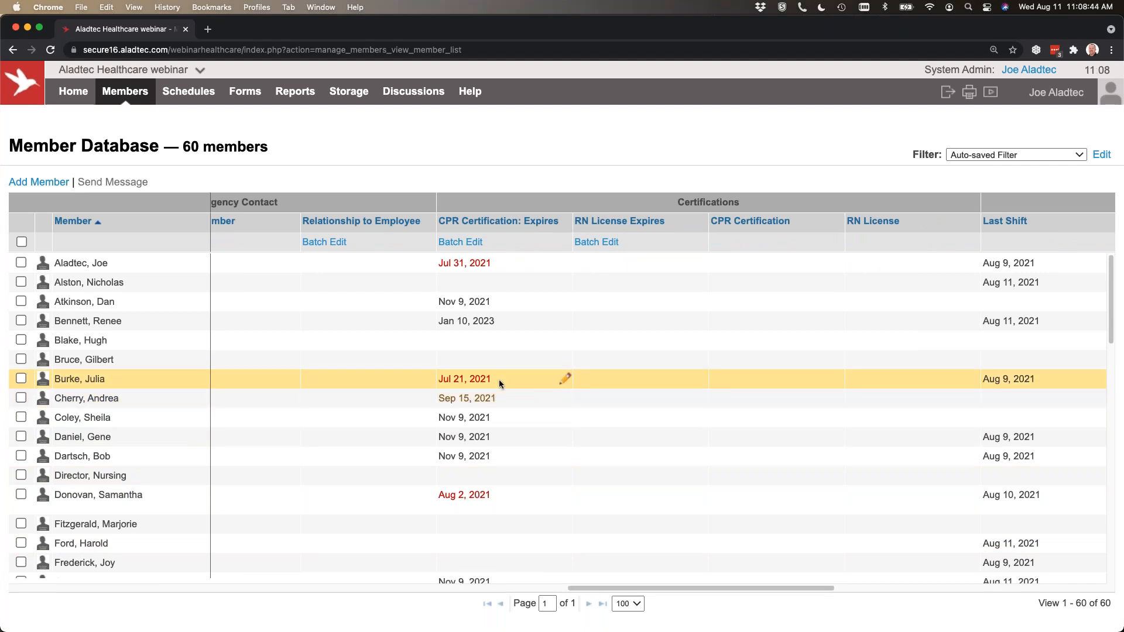
drag(677, 587, 85, 587)
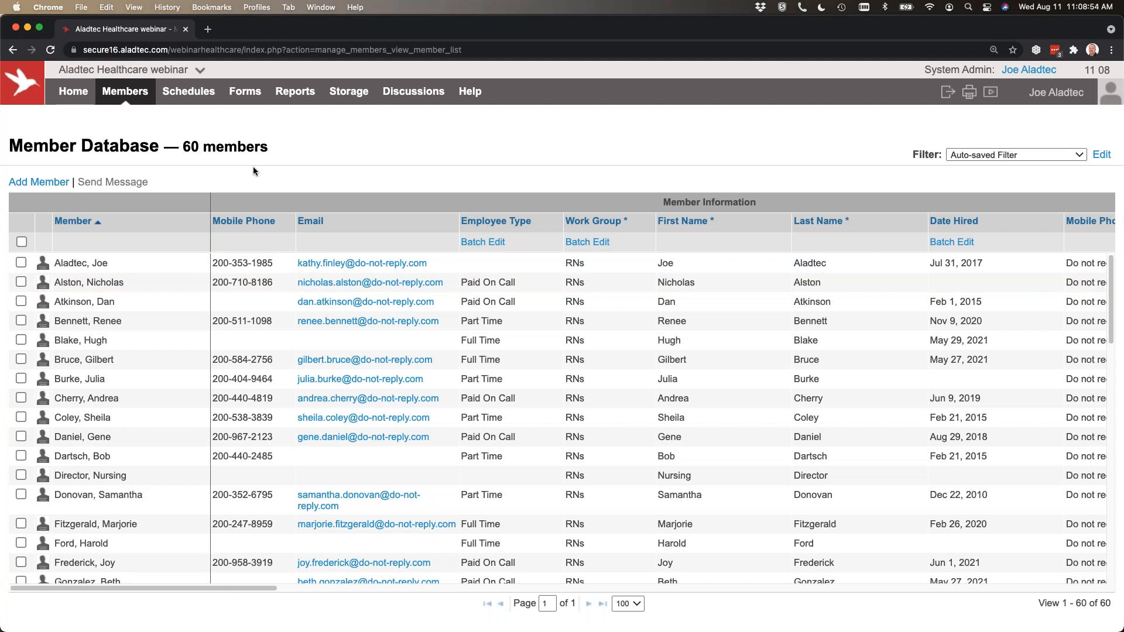
Open the record of the part-time RN group member hired Nov 9, 2020 for editing.
click(103, 323)
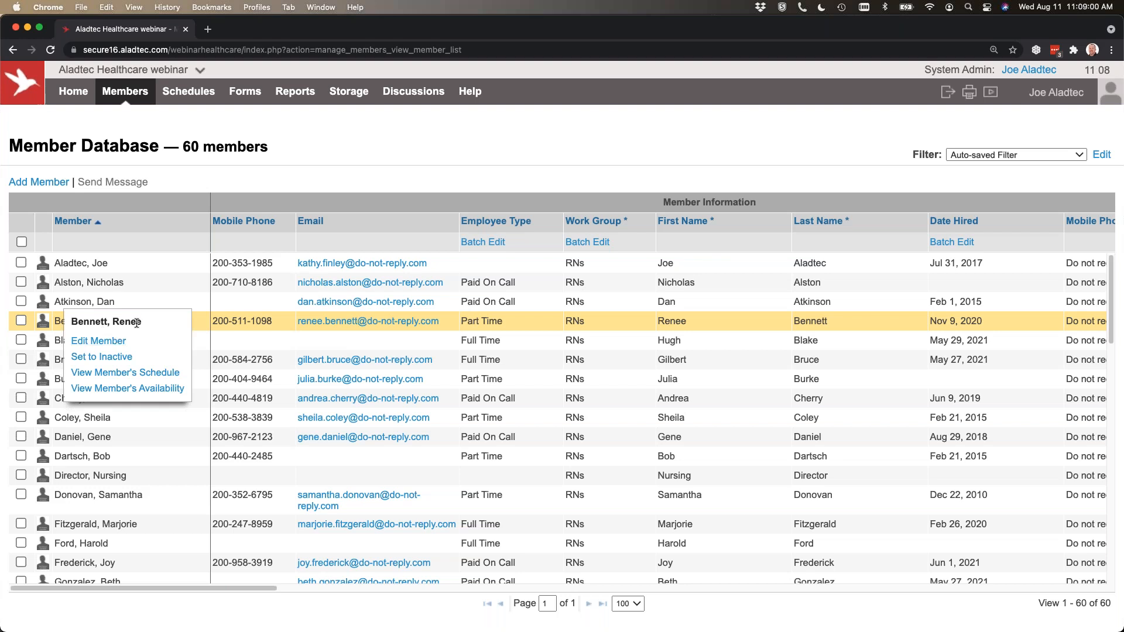
click(95, 342)
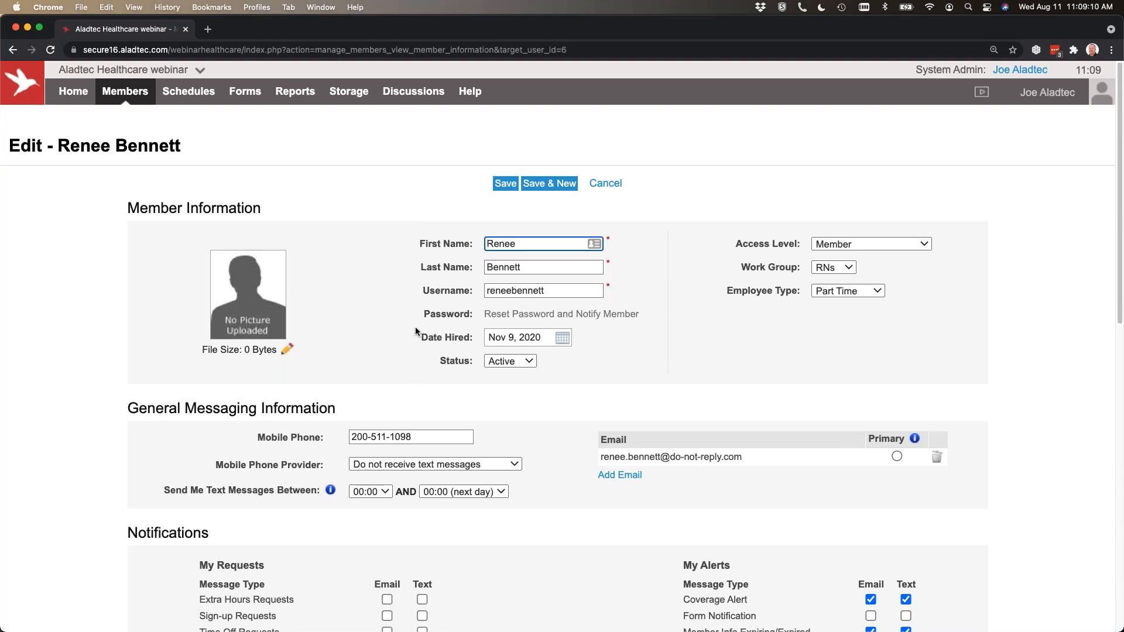
Check the available Access Level and Work Group options in the member's record without changing them.
mouse_move(514, 314)
mouse_move(627, 314)
click(899, 245)
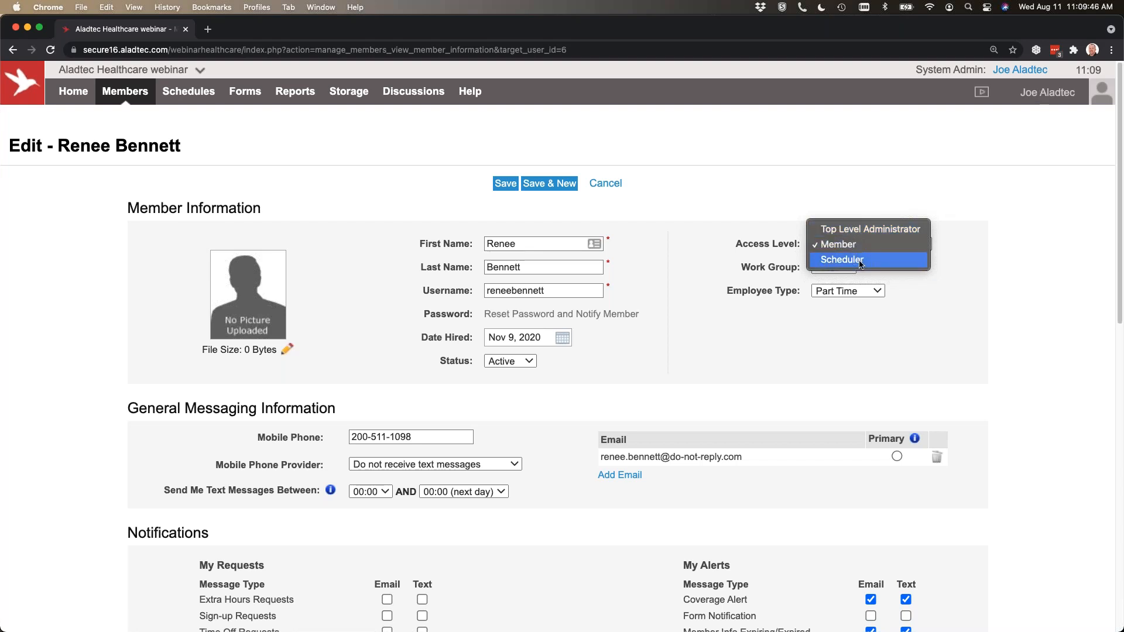
click(975, 256)
click(953, 246)
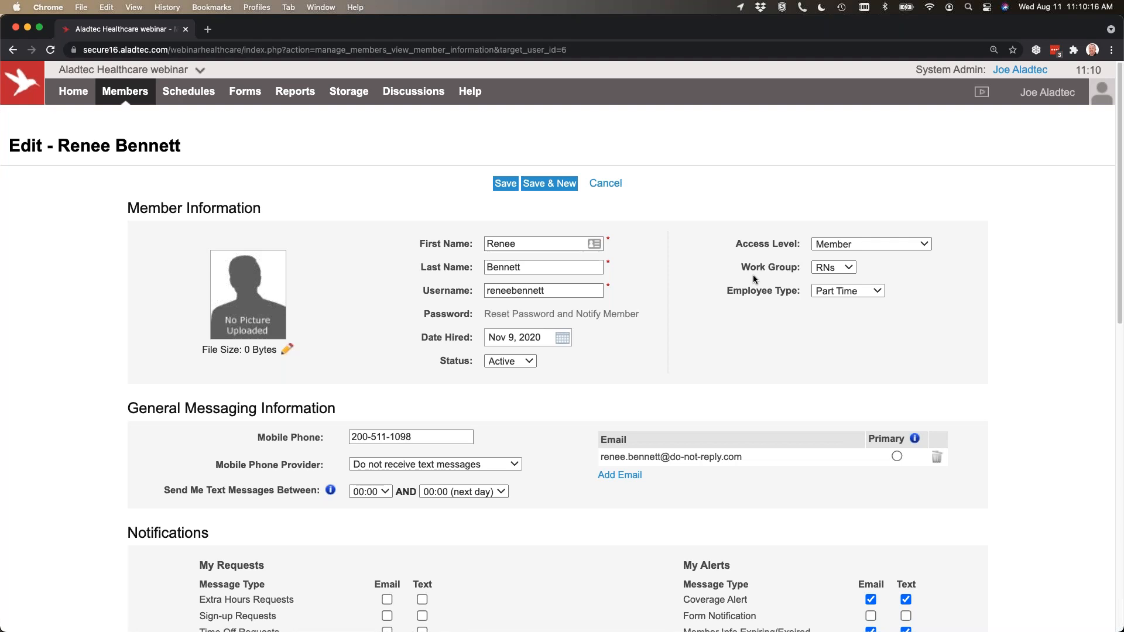
click(838, 267)
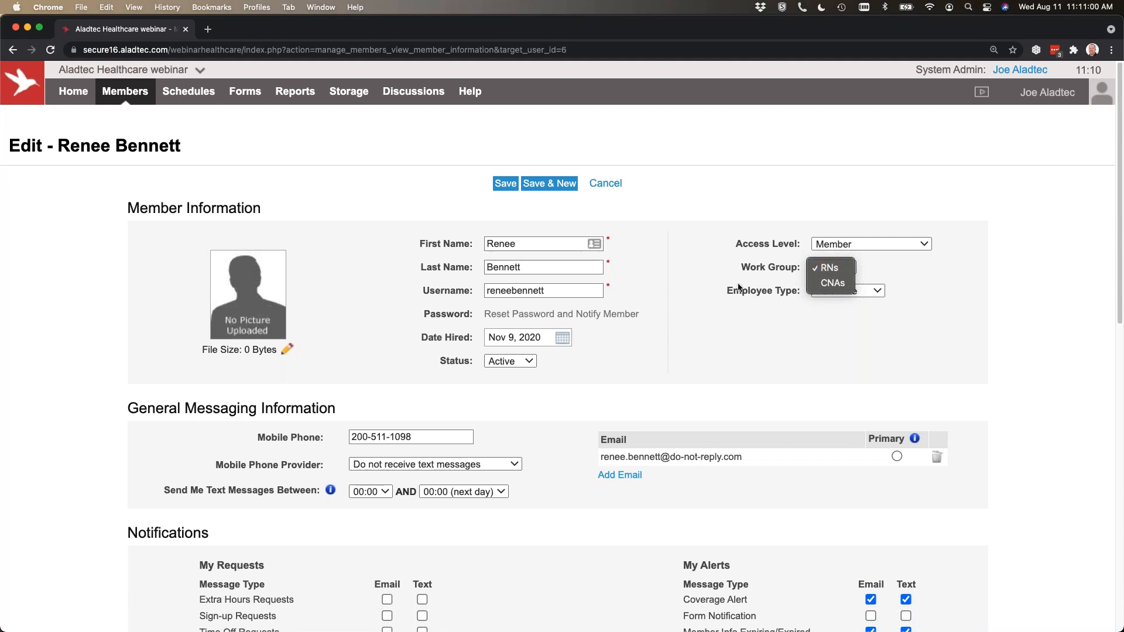
click(696, 347)
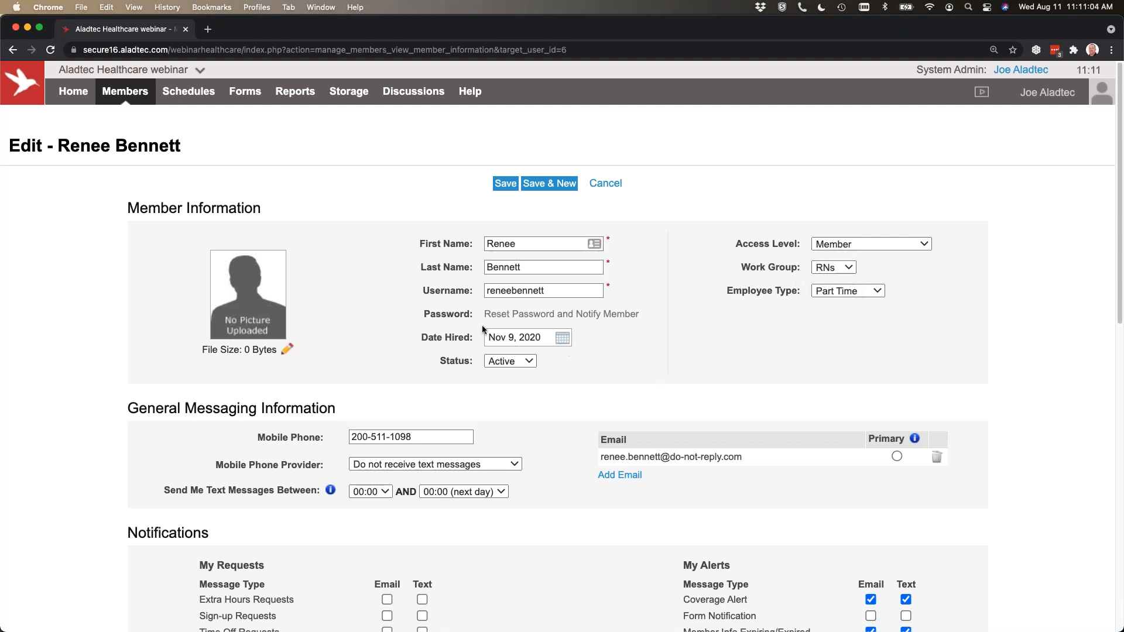
View the mobile phone provider choices in the General Messaging Information section, keeping the current selection.
scroll(559, 359, down, 3)
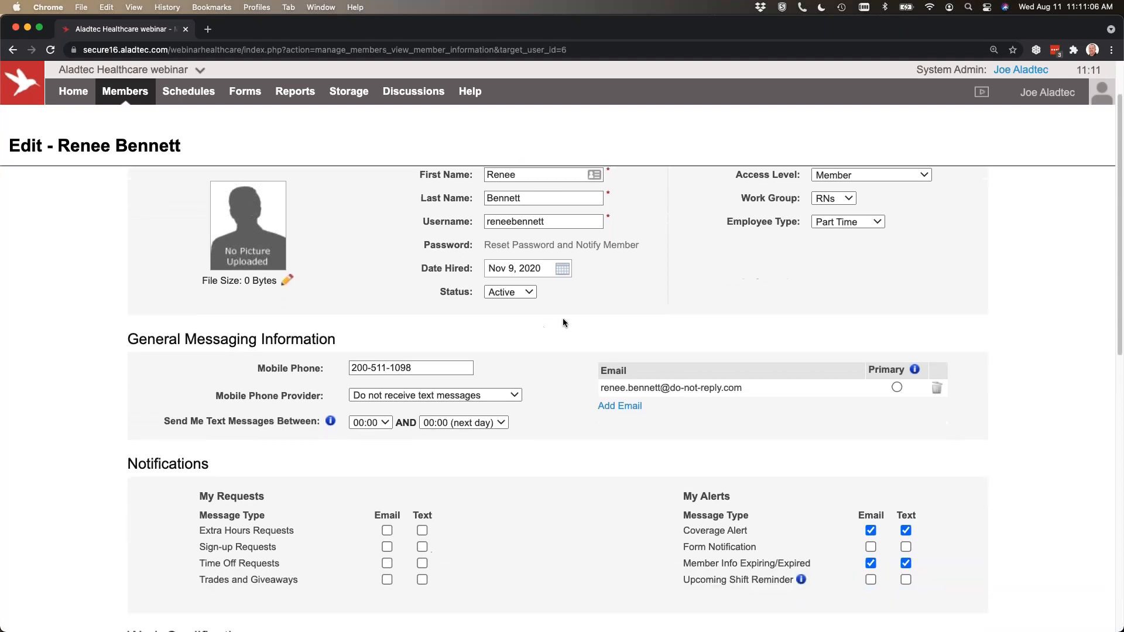
scroll(238, 228, down, 3)
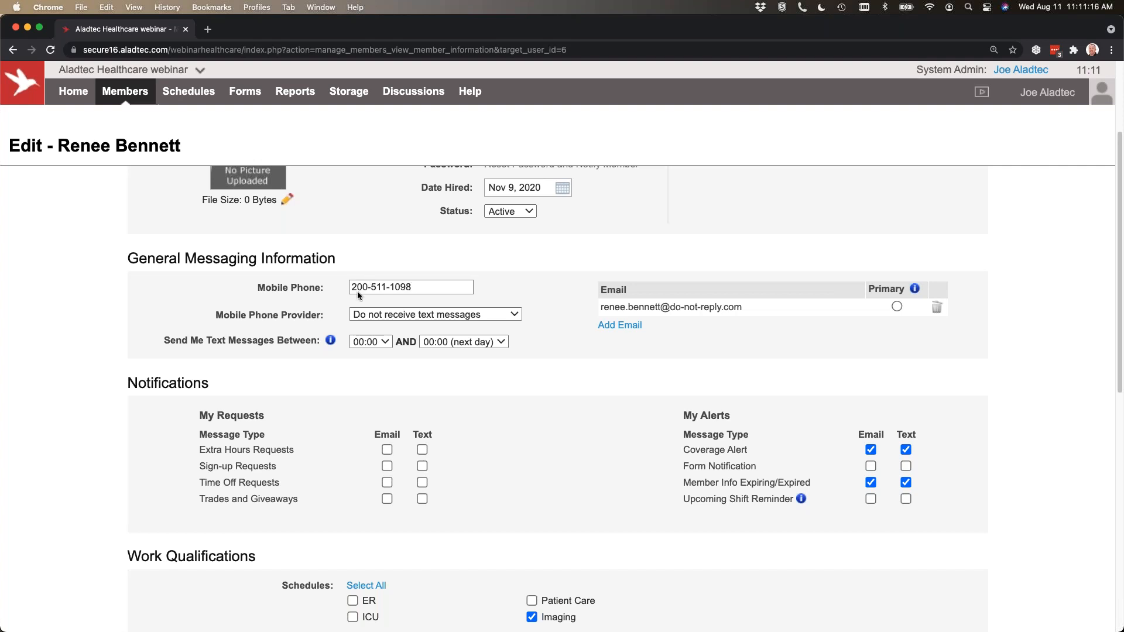
click(415, 318)
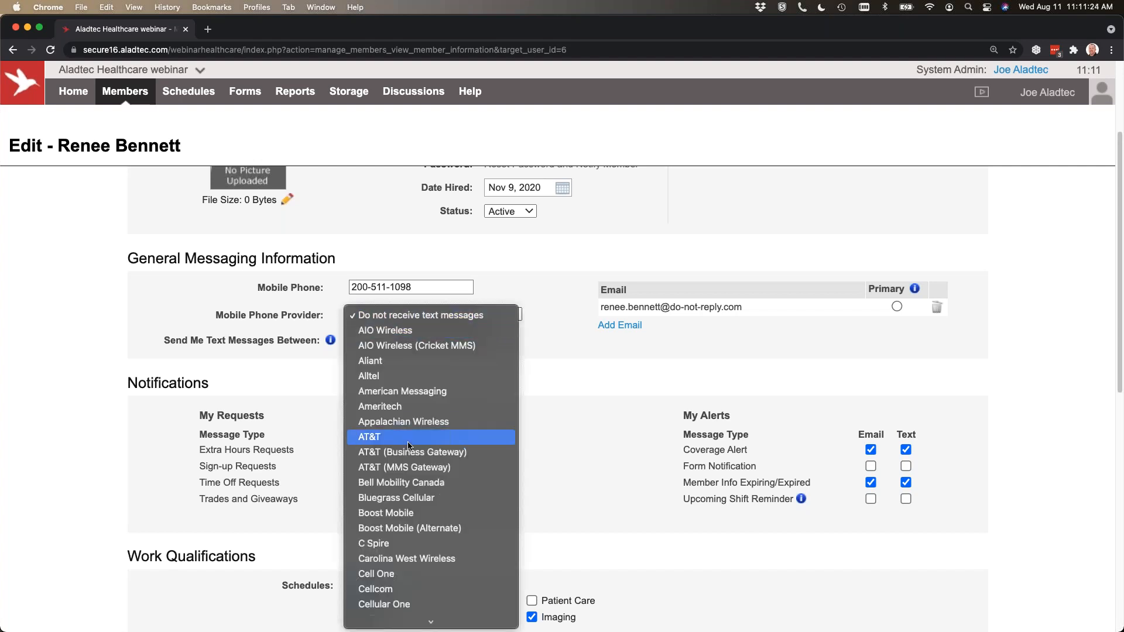
click(618, 397)
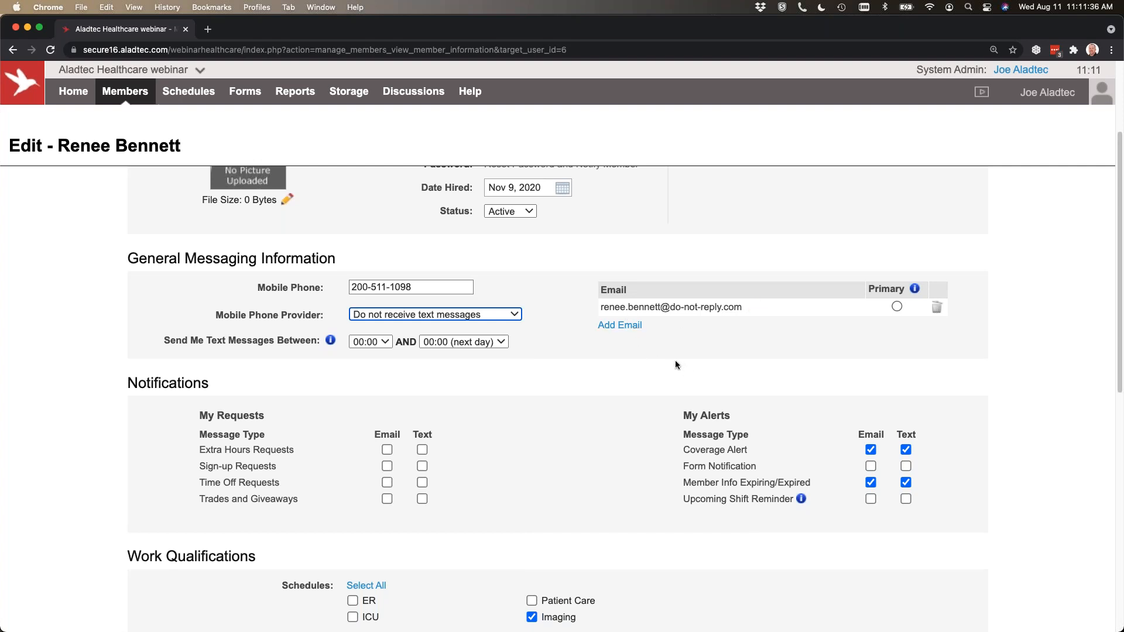
Enable both email and text notifications for the member's Time Off Requests and Trades and Giveaways.
scroll(546, 288, down, 2)
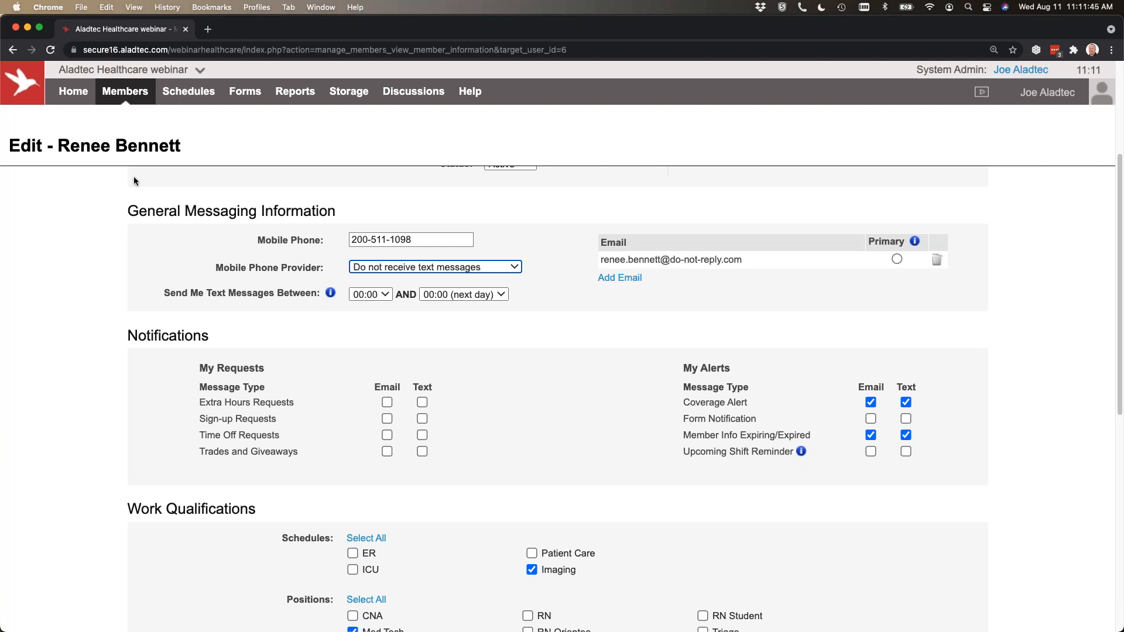
click(387, 436)
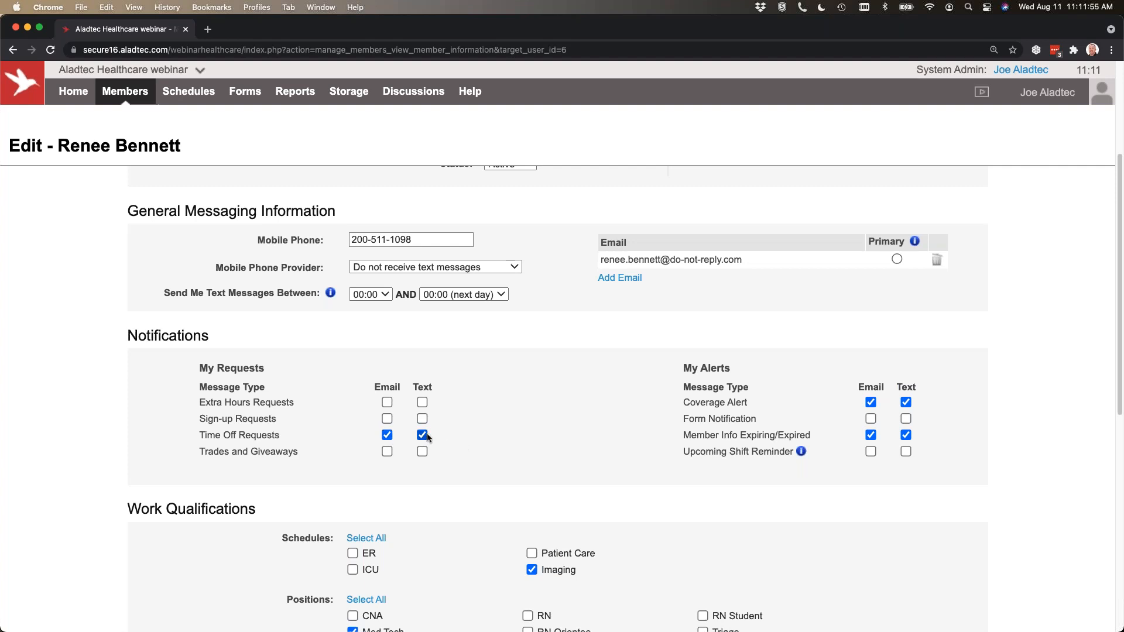
click(383, 436)
click(387, 451)
click(422, 451)
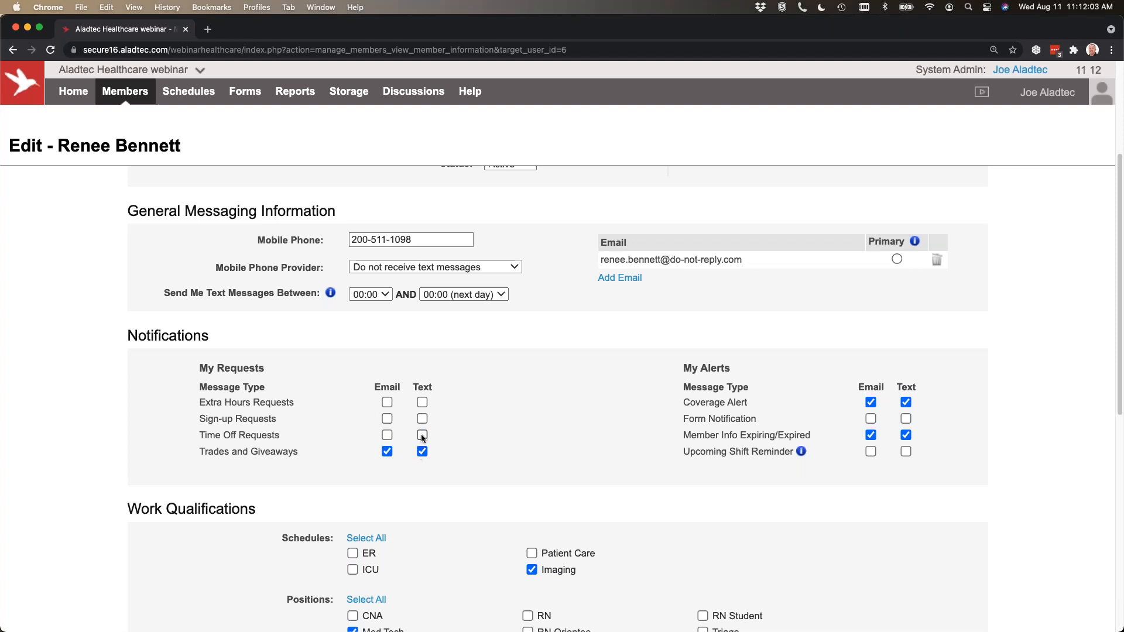
click(387, 435)
Review the My Alerts message types, the Upcoming Shift Reminder explanation, and the member's Work Qualifications.
drag(680, 366, 676, 404)
click(764, 408)
click(675, 404)
mouse_move(800, 452)
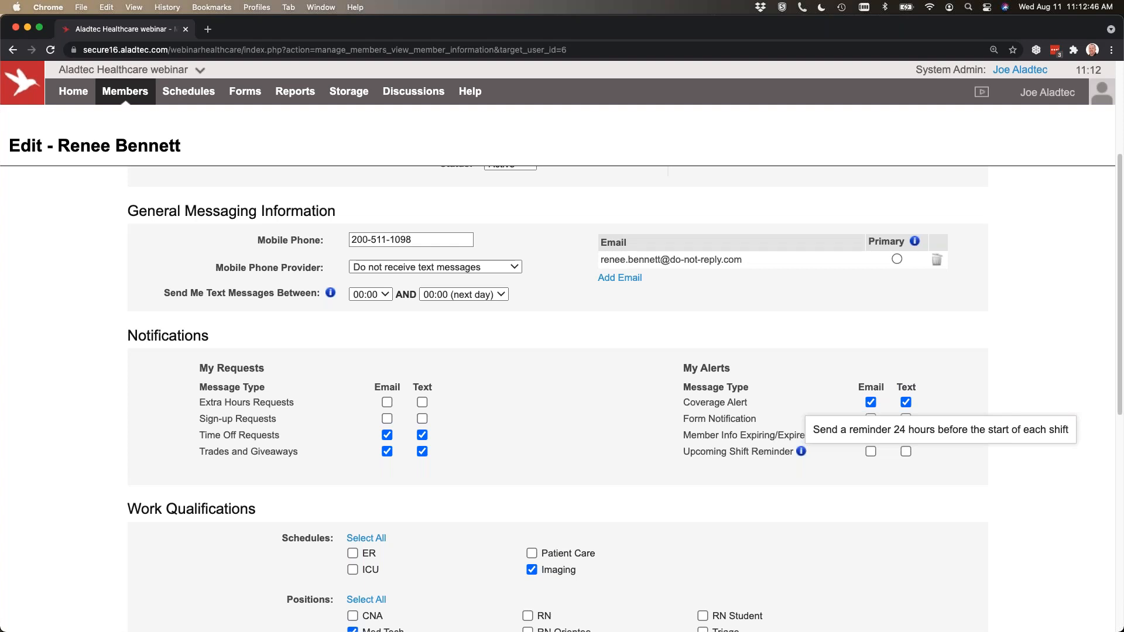
scroll(553, 442, down, 2)
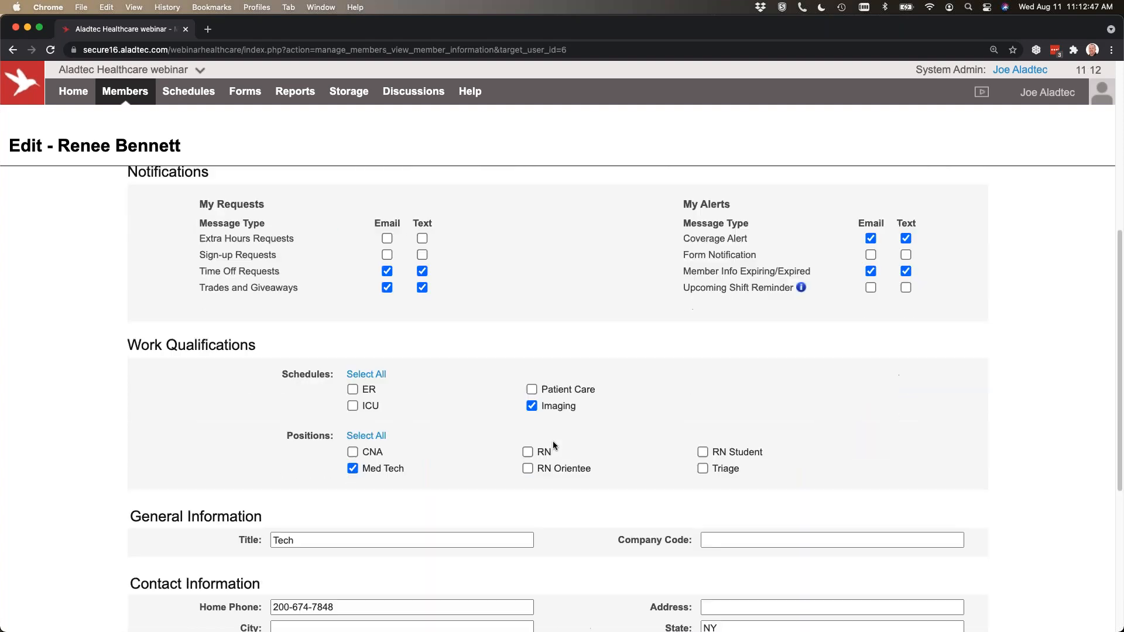
scroll(552, 446, down, 4)
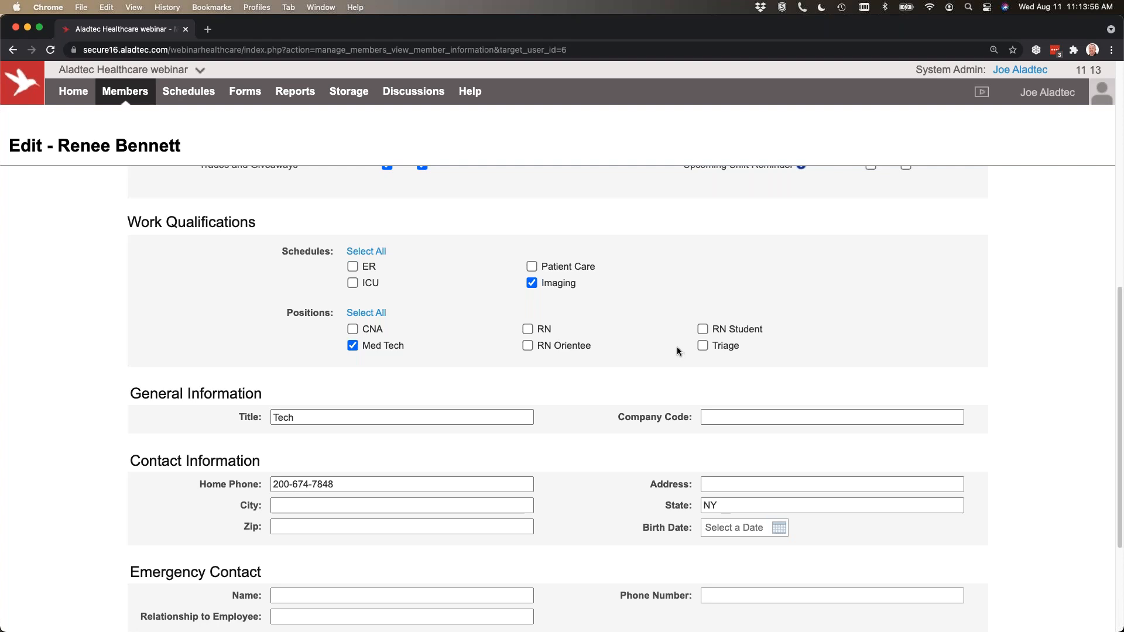
Review the member's General Information, Contact Information, Emergency Contact and Certifications sections.
scroll(439, 362, down, 3)
scroll(439, 361, down, 2)
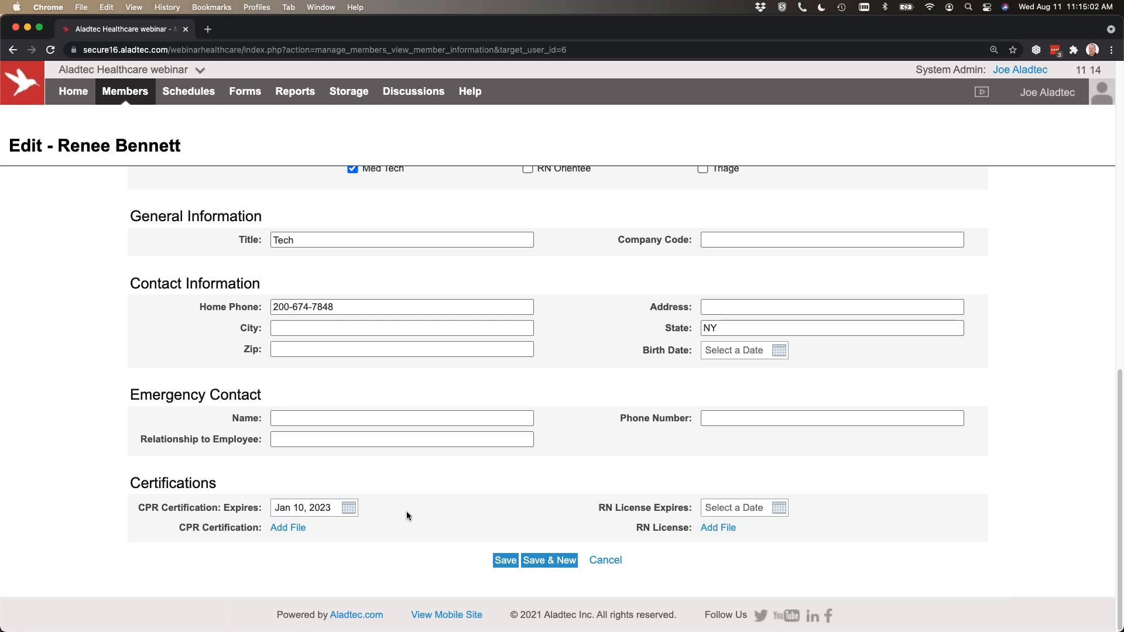
scroll(406, 511, up, 15)
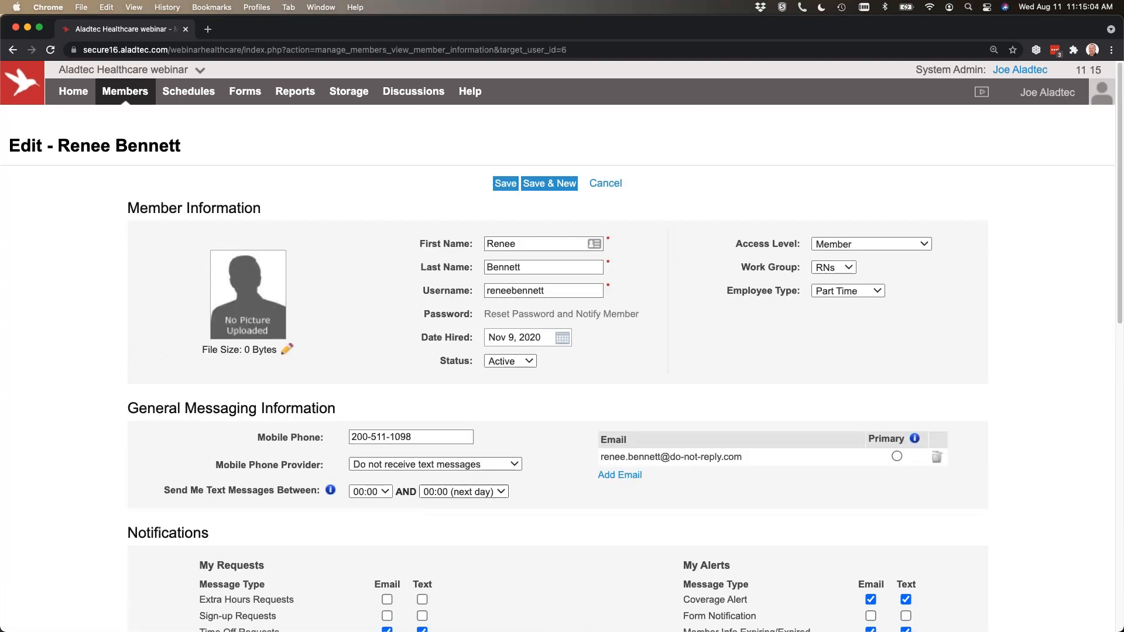
Open the Member Database Configurator, discarding the unsaved member edits, and review its system-generated and user-created sections.
mouse_move(128, 93)
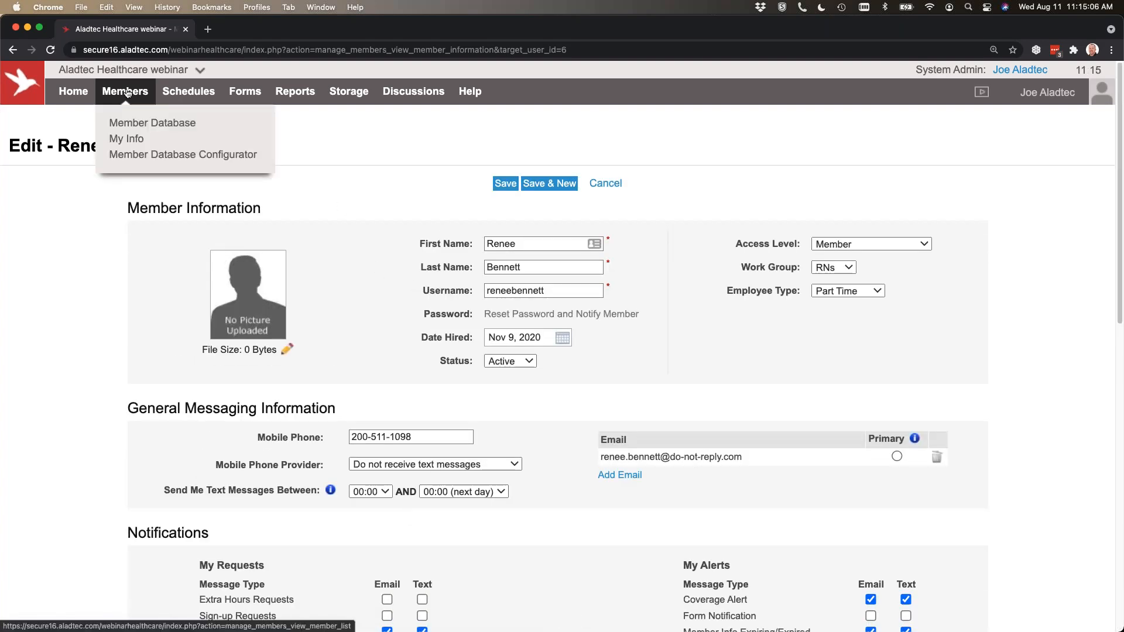
click(133, 159)
click(583, 241)
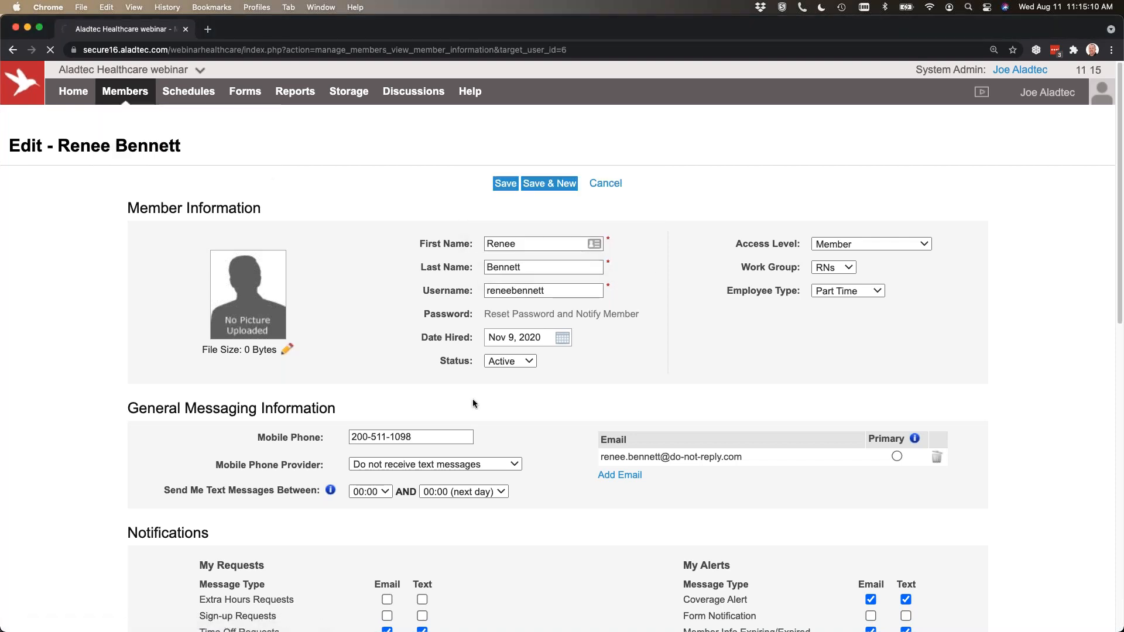
scroll(473, 392, down, 1)
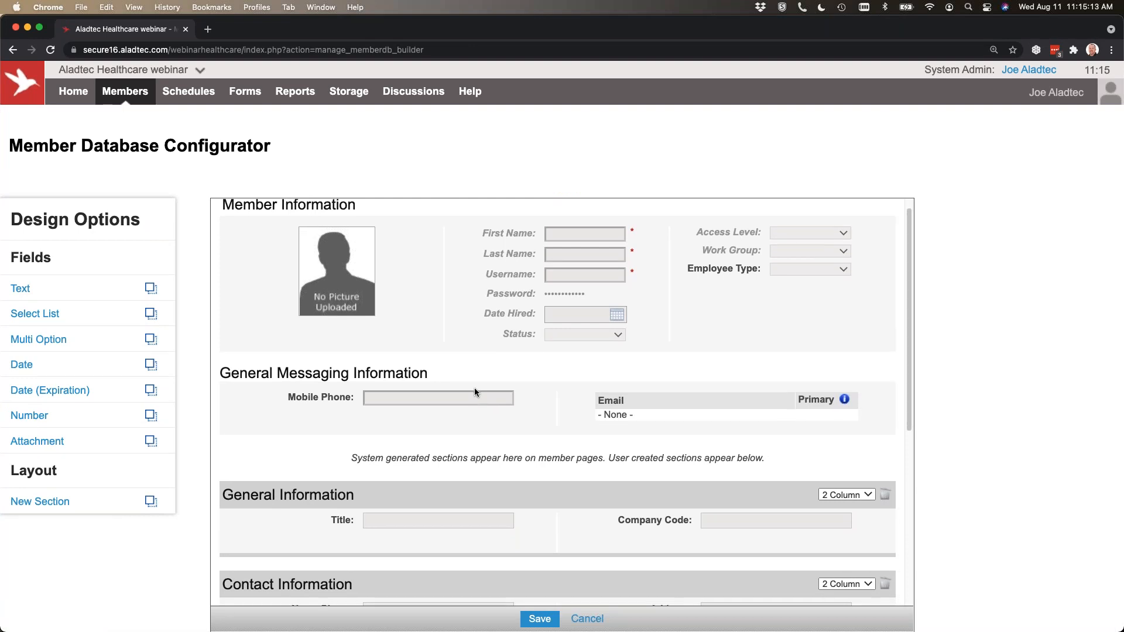
scroll(474, 387, down, 5)
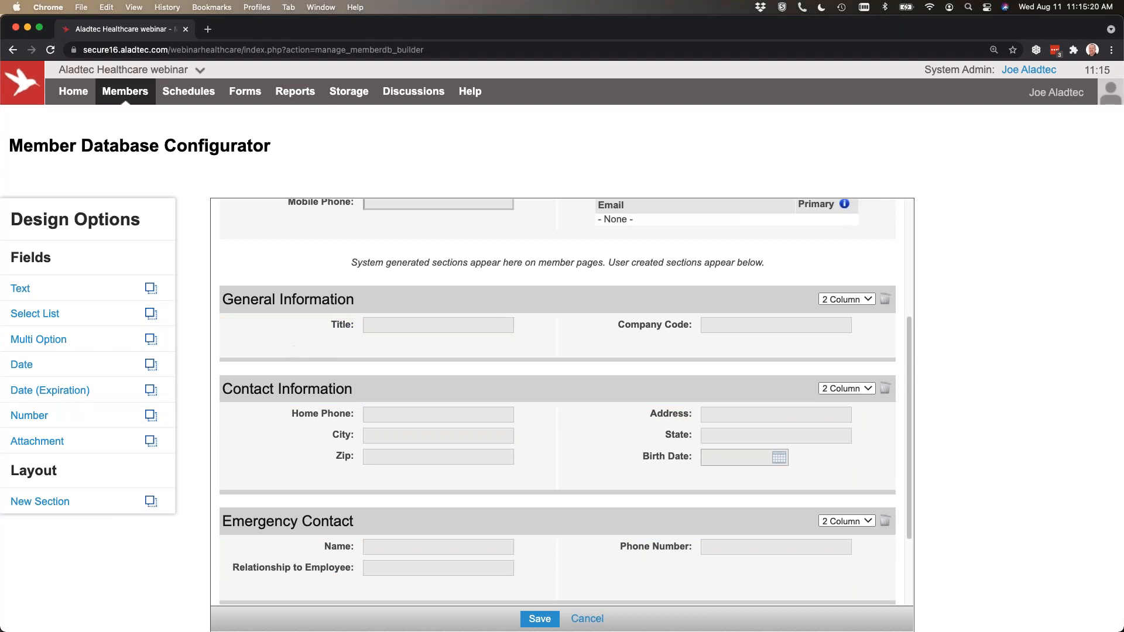
Add Select List and Date fields to General Information and a Number field to Contact Information, moving Zip into General Information.
drag(88, 326, 358, 353)
drag(86, 362, 673, 357)
drag(64, 430, 310, 372)
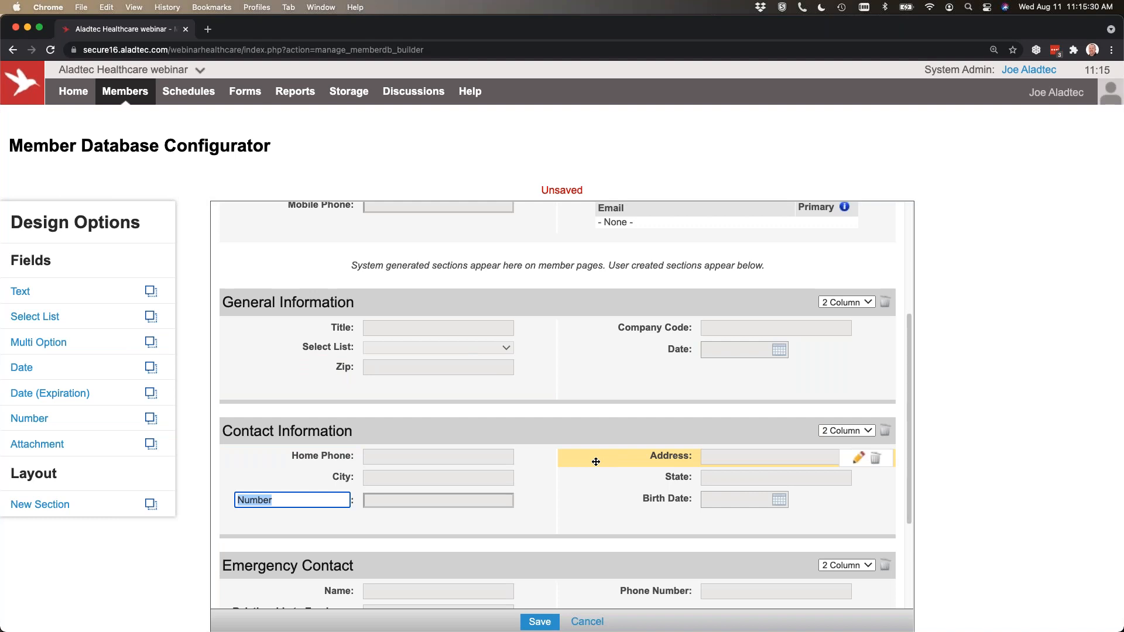
mouse_move(528, 371)
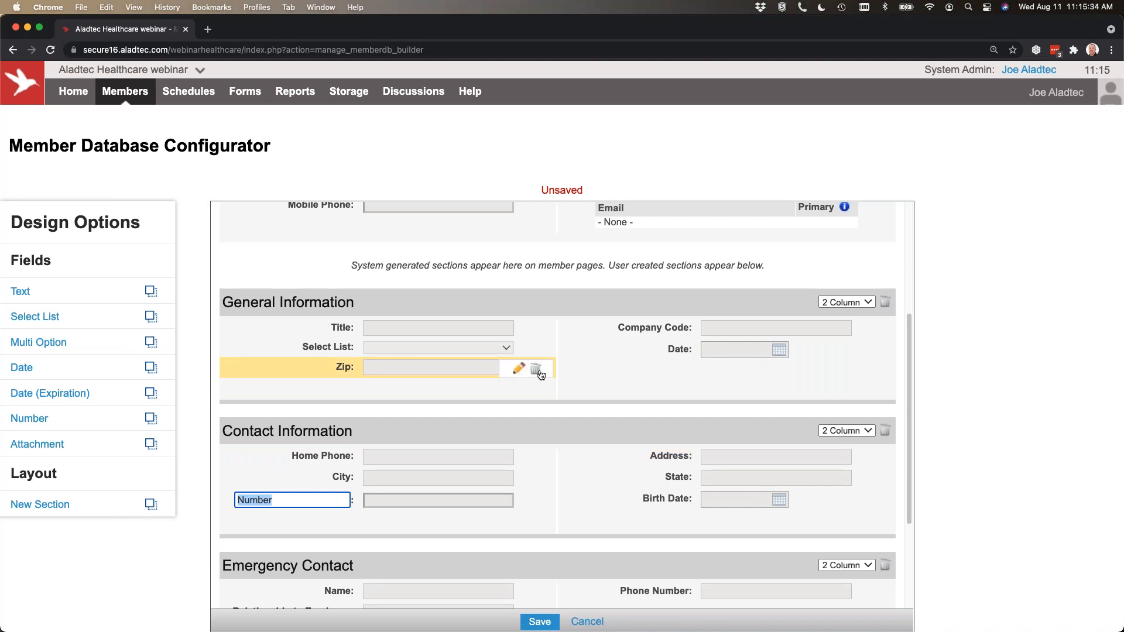
Try the expired-date rules Do Not Allow and Require Admin Approval on the CPR Certification: Expires field, and cancel the field update.
scroll(541, 374, down, 5)
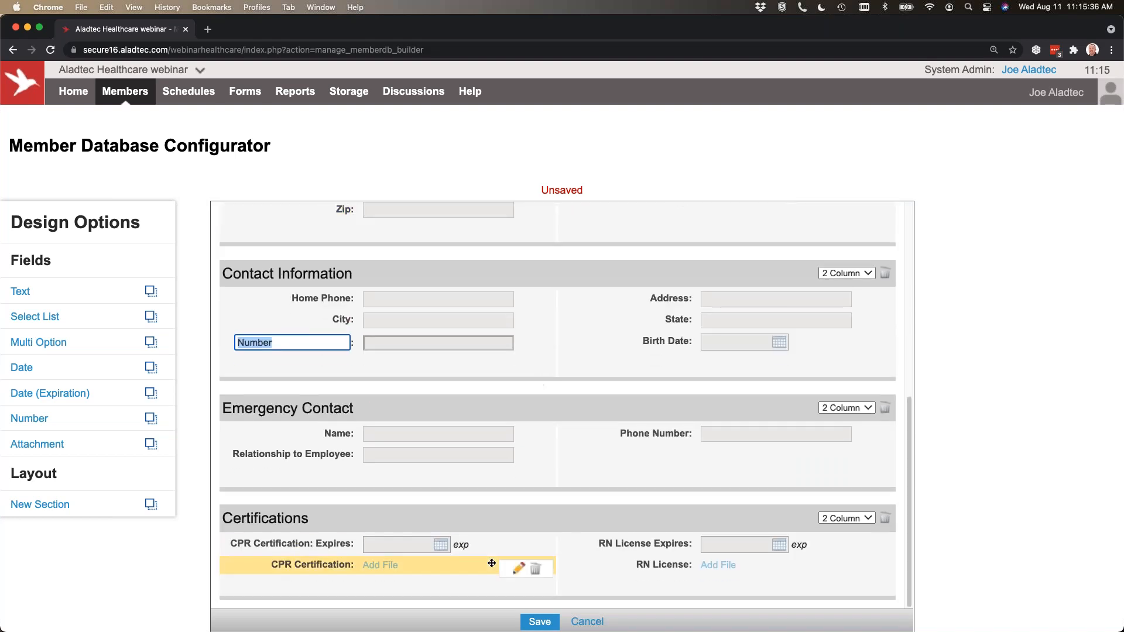
click(519, 547)
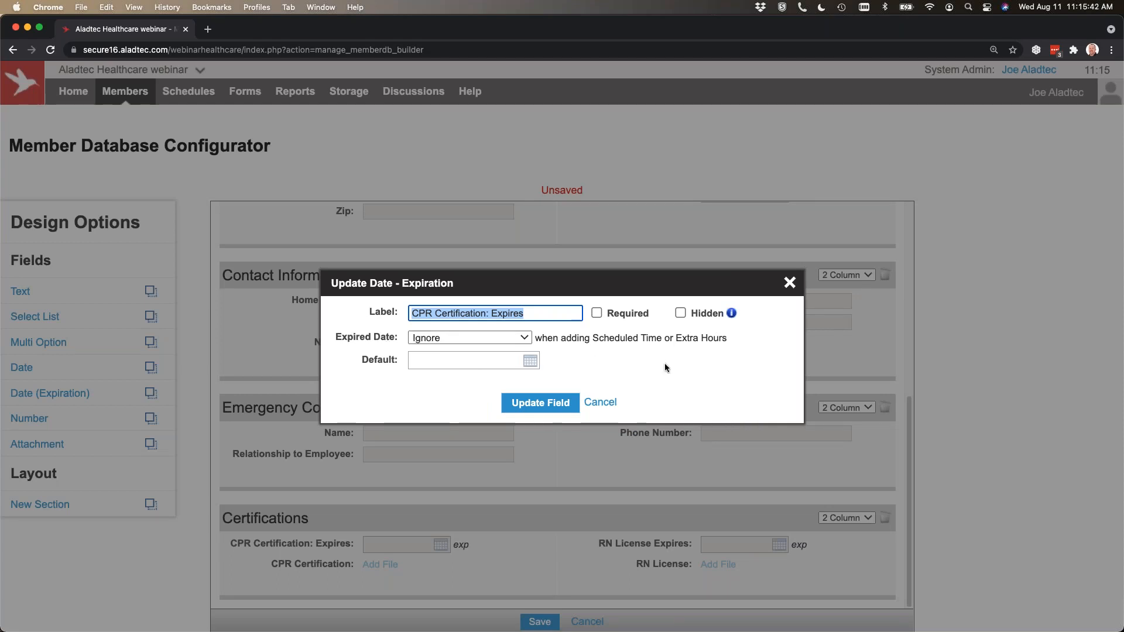
click(487, 337)
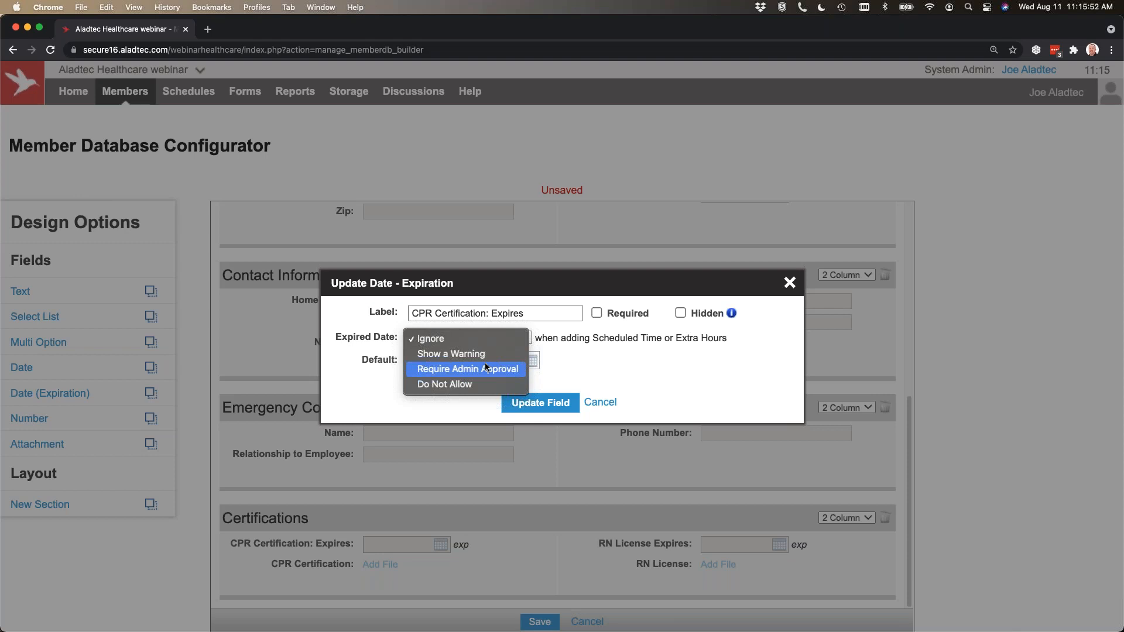
click(468, 384)
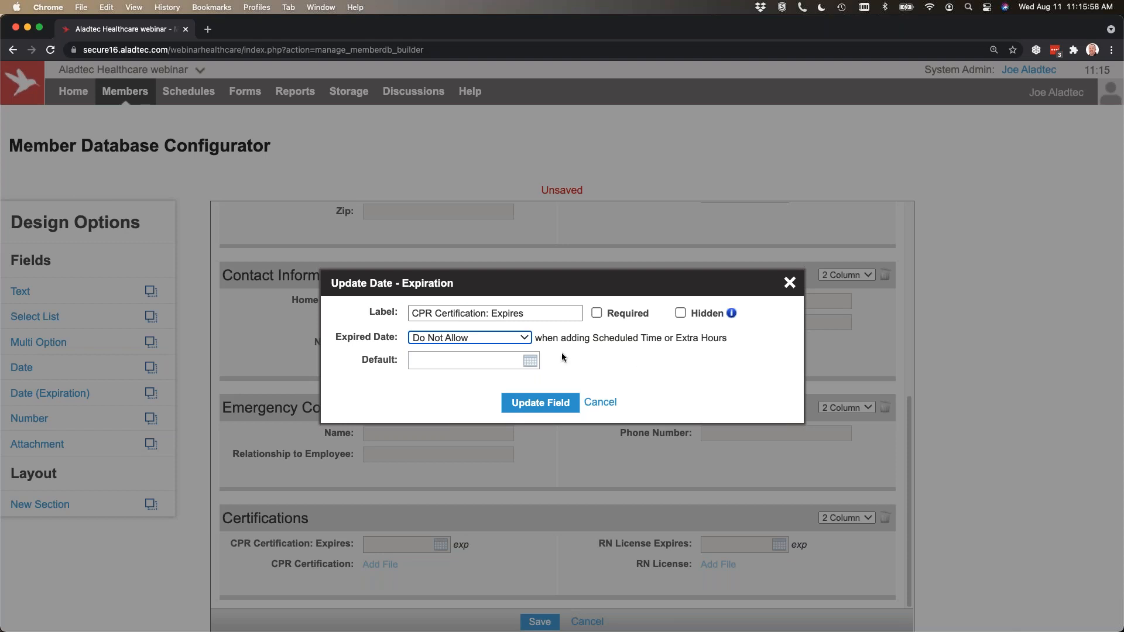
click(482, 337)
click(469, 323)
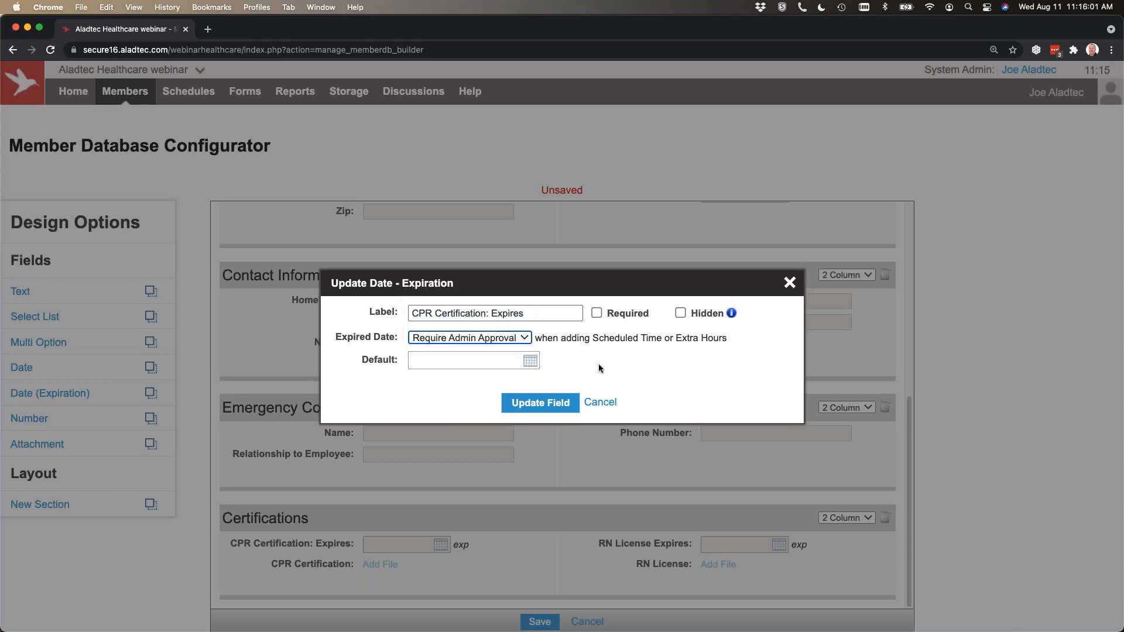
click(593, 403)
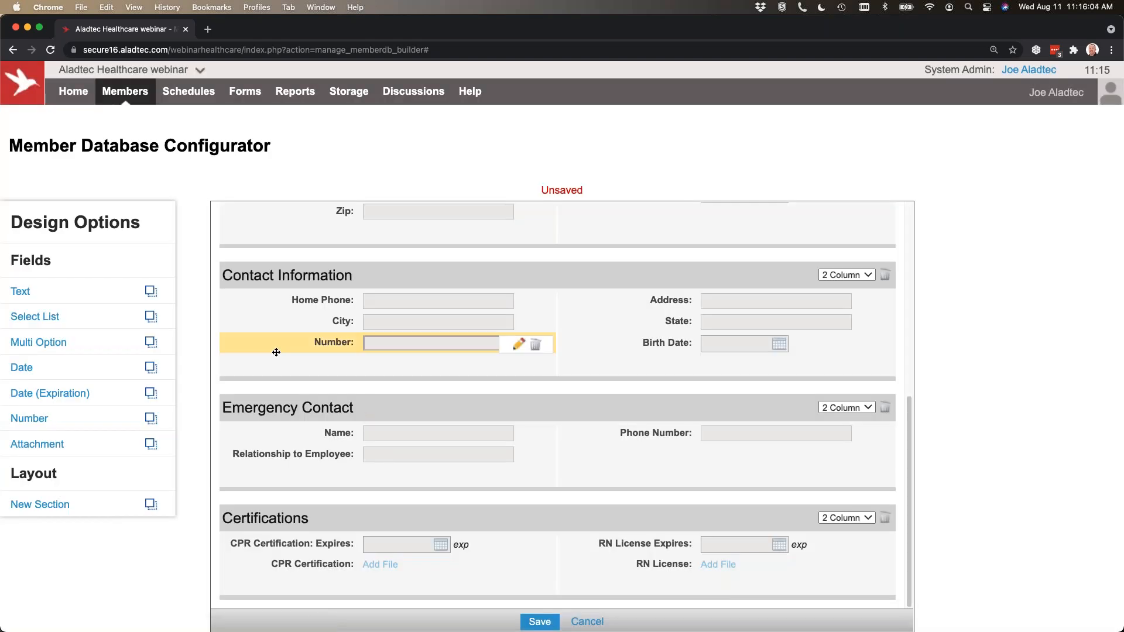
Return to the Member Database, leaving the configurator without saving its changes.
mouse_move(125, 91)
click(151, 123)
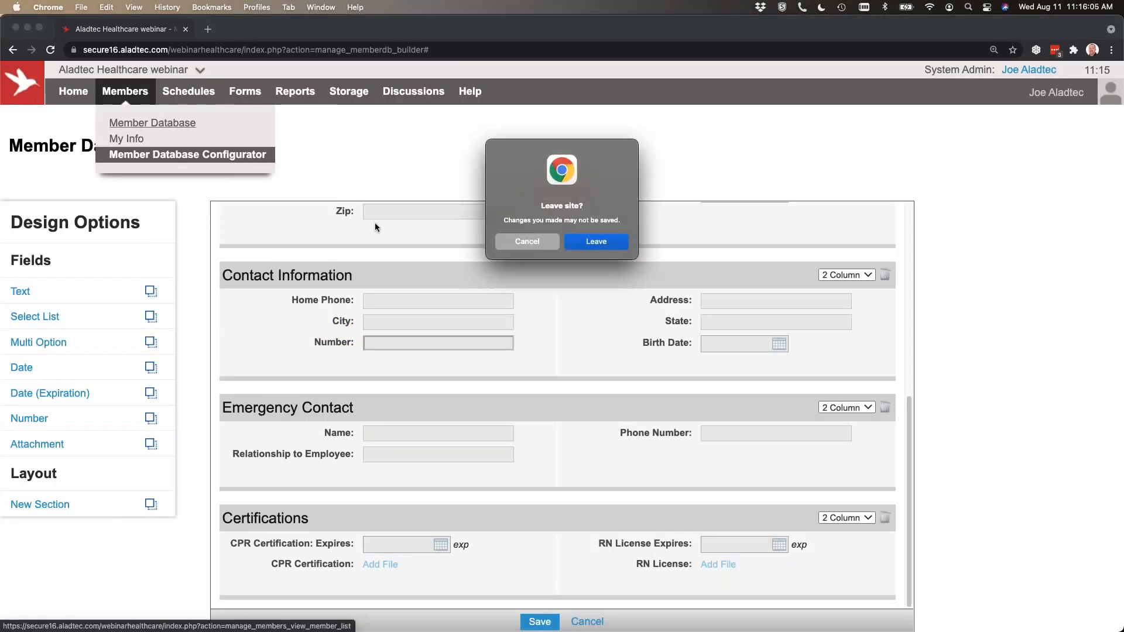
click(623, 239)
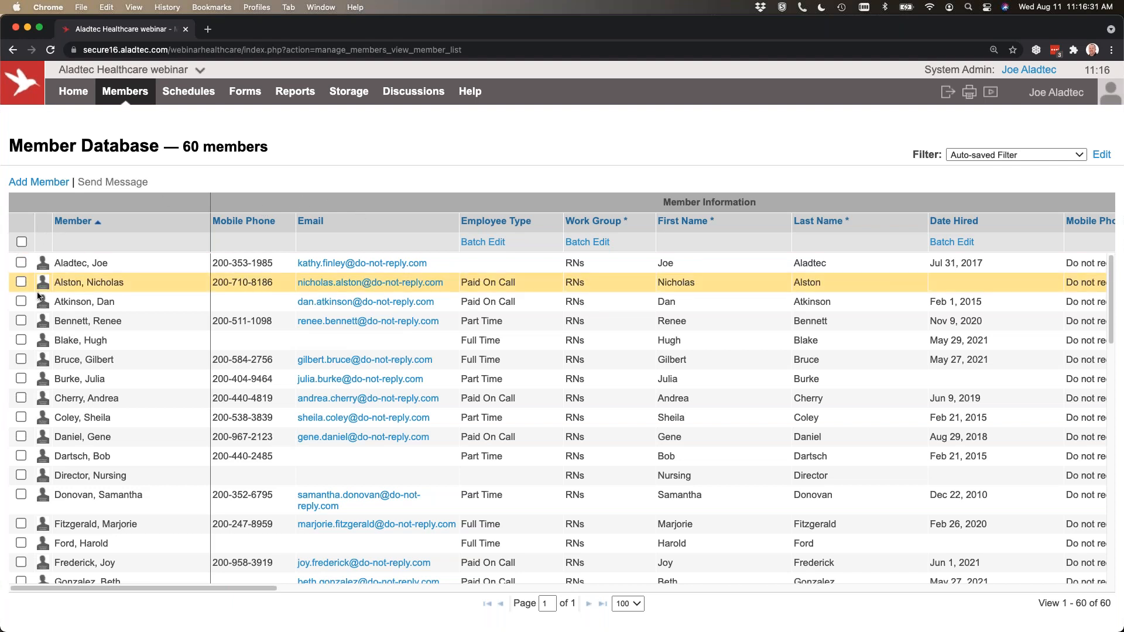
Select all members, view the Send Group Message form and its message types, and close it without sending.
click(21, 282)
click(21, 321)
click(21, 360)
click(21, 242)
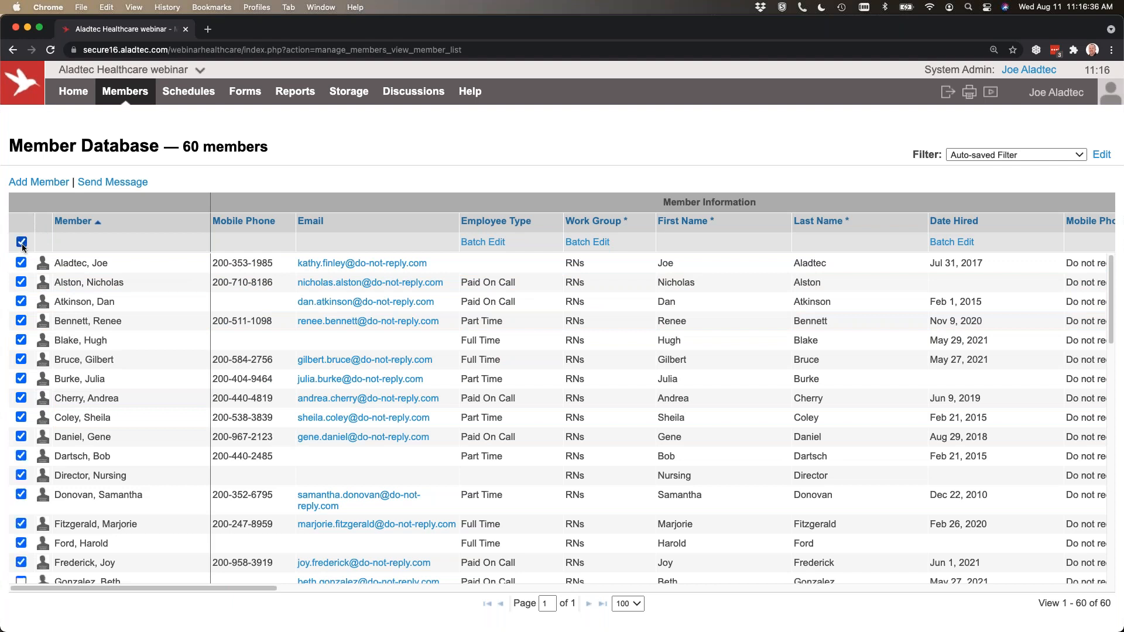
click(113, 182)
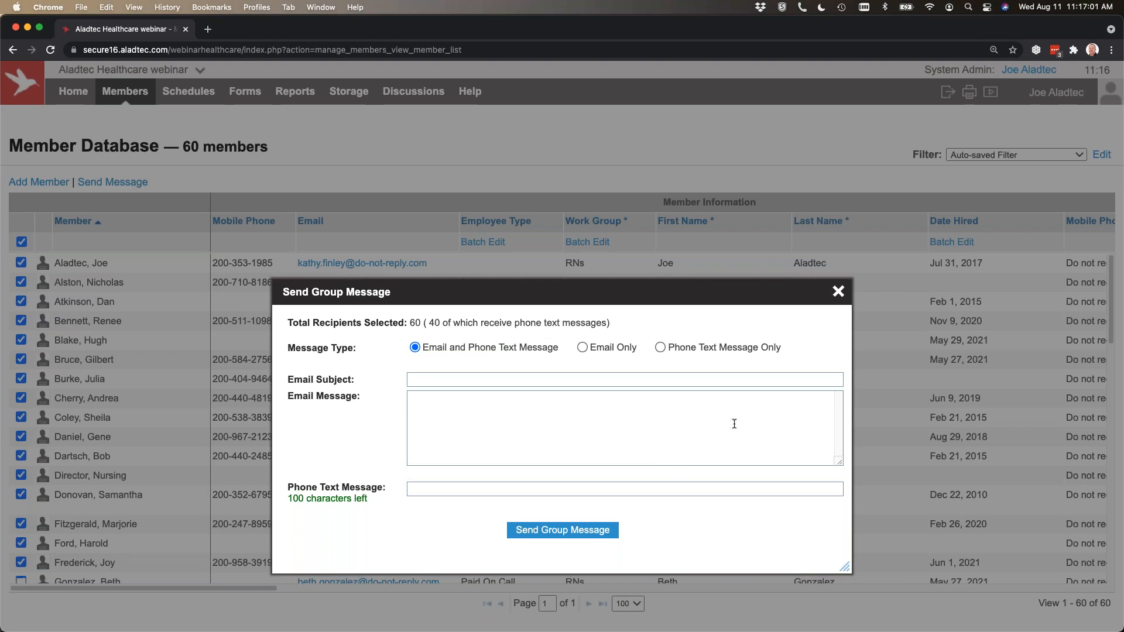
click(837, 292)
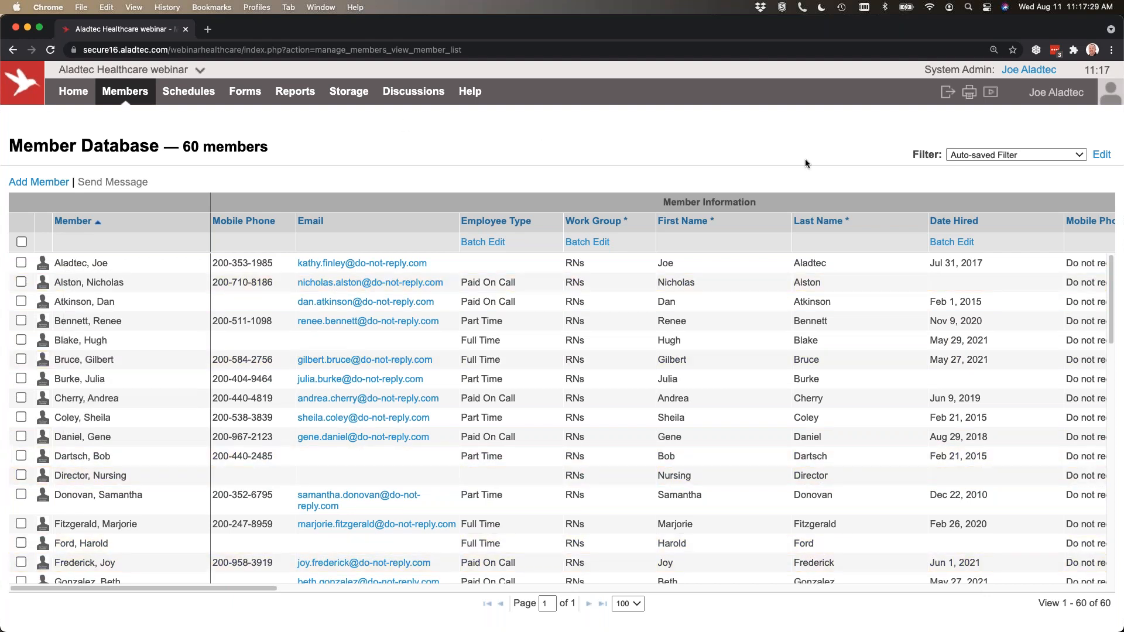
Filter the member list by Emergency Contact, switch the filter to Certifications, and look over the members' certification expiration dates.
click(1018, 155)
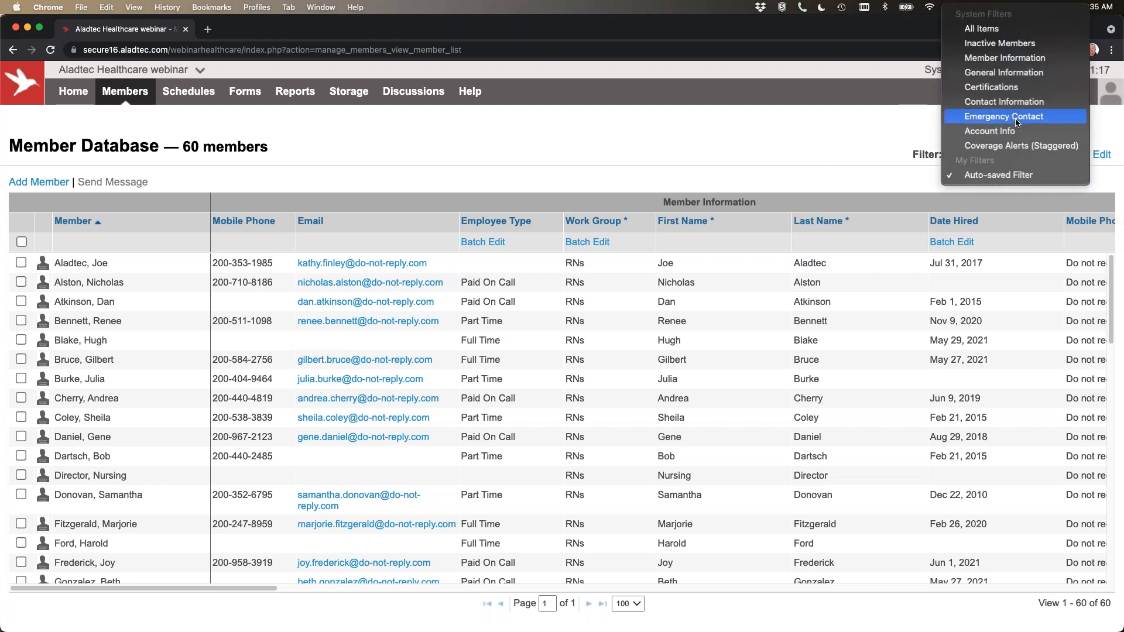
click(1017, 117)
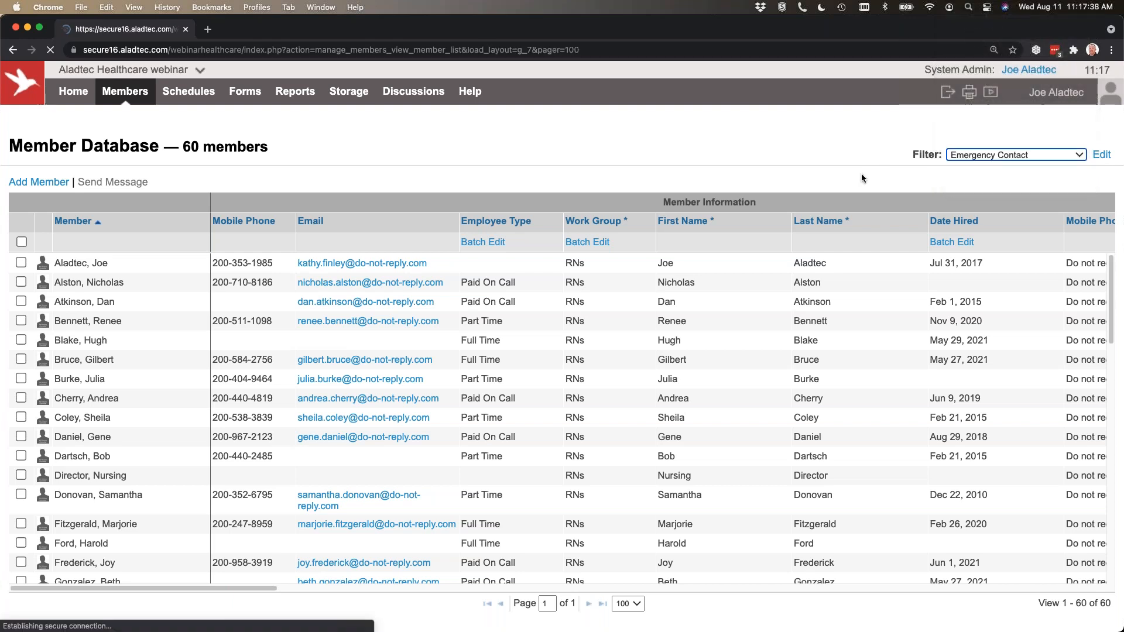
click(973, 154)
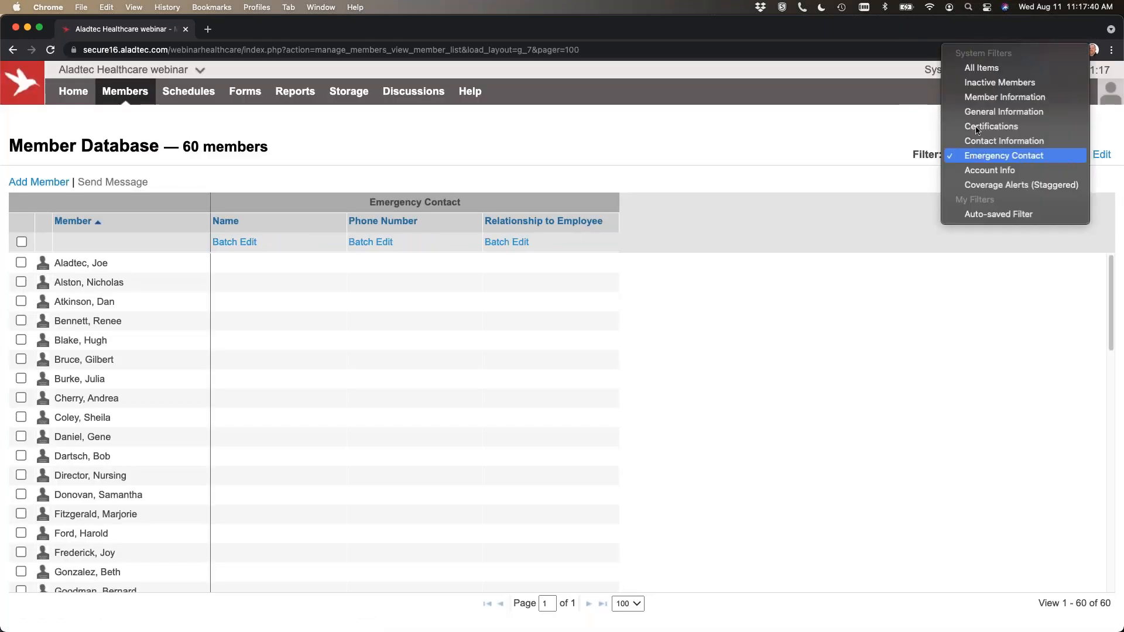
click(976, 126)
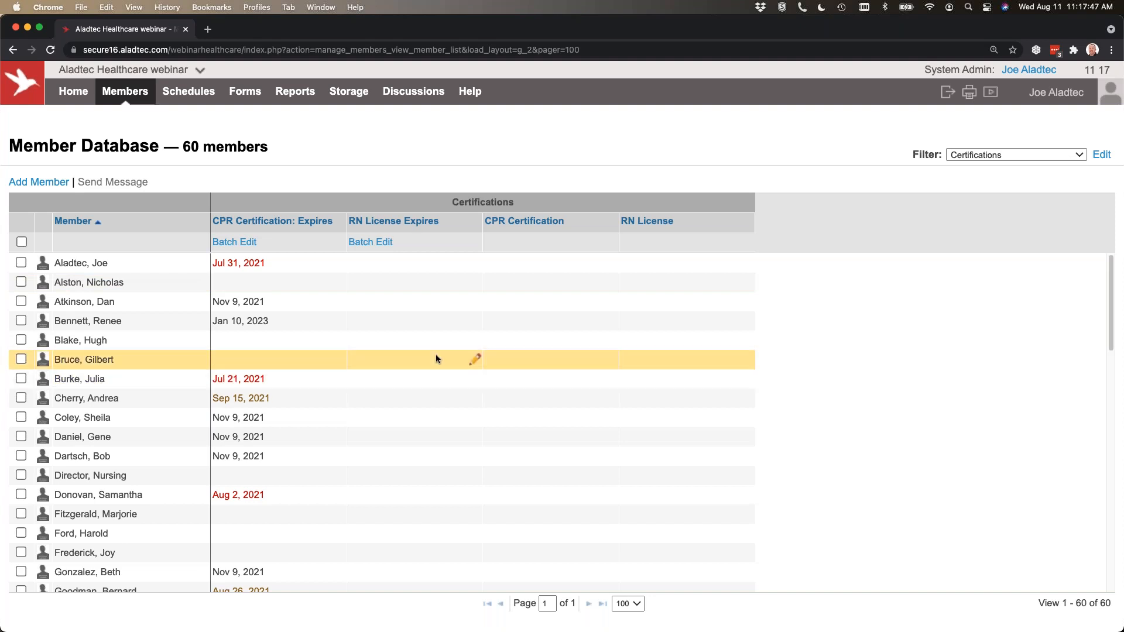
scroll(406, 359, down, 5)
scroll(406, 360, down, 10)
scroll(407, 360, up, 15)
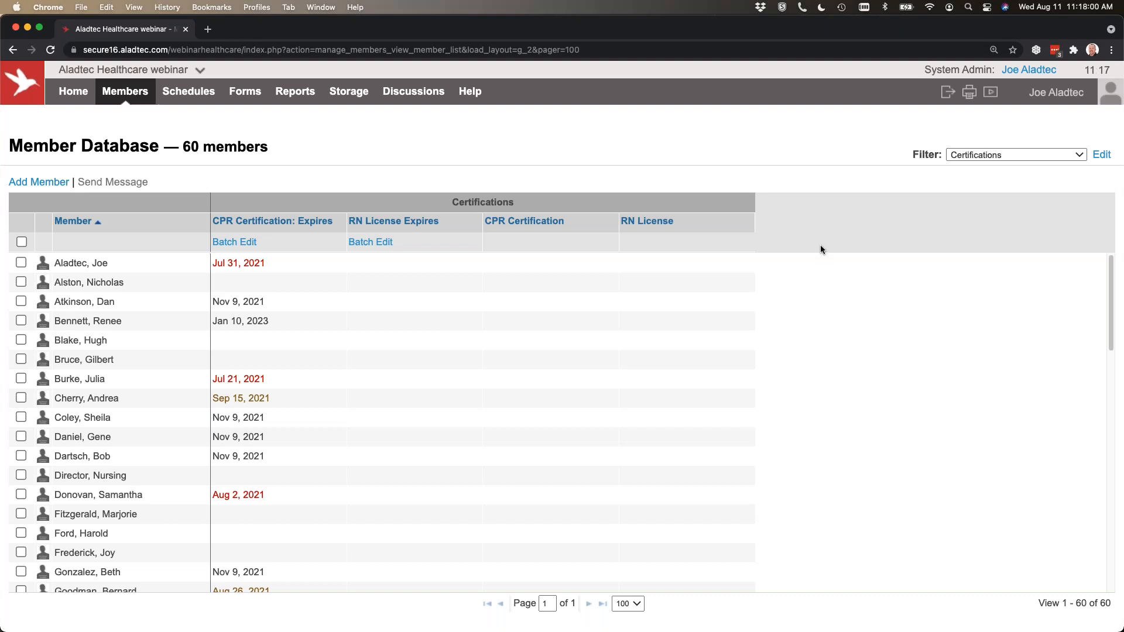
Add the Mobile Phone, Email and Date Hired columns to the Certifications layout and apply it.
click(1100, 155)
click(792, 223)
click(793, 206)
scroll(819, 254, down, 3)
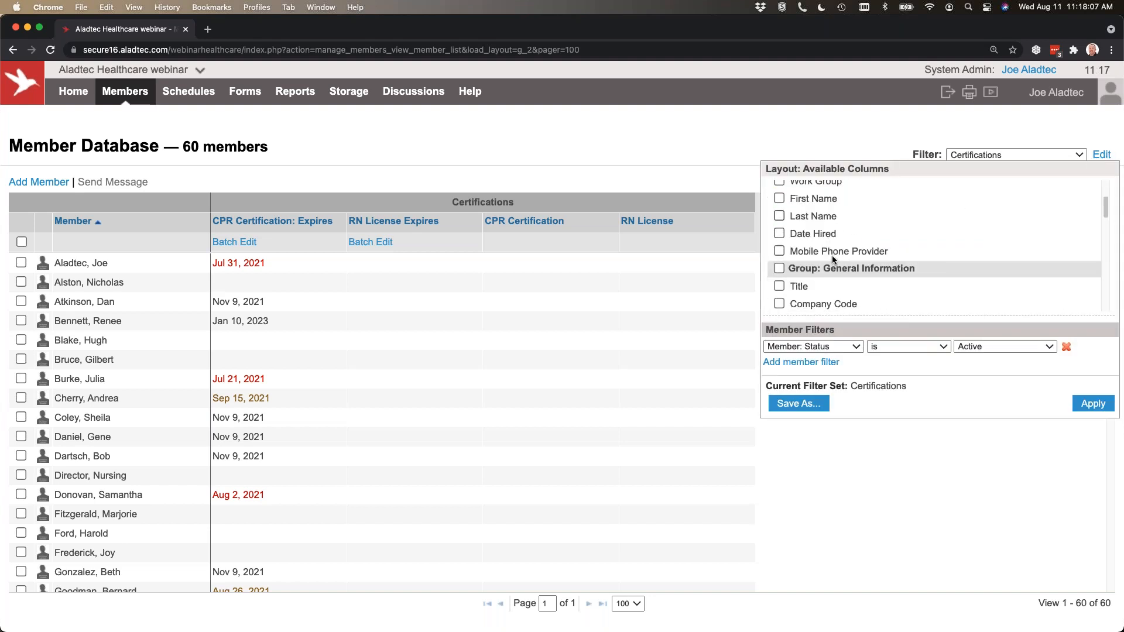
click(809, 235)
scroll(886, 231, up, 3)
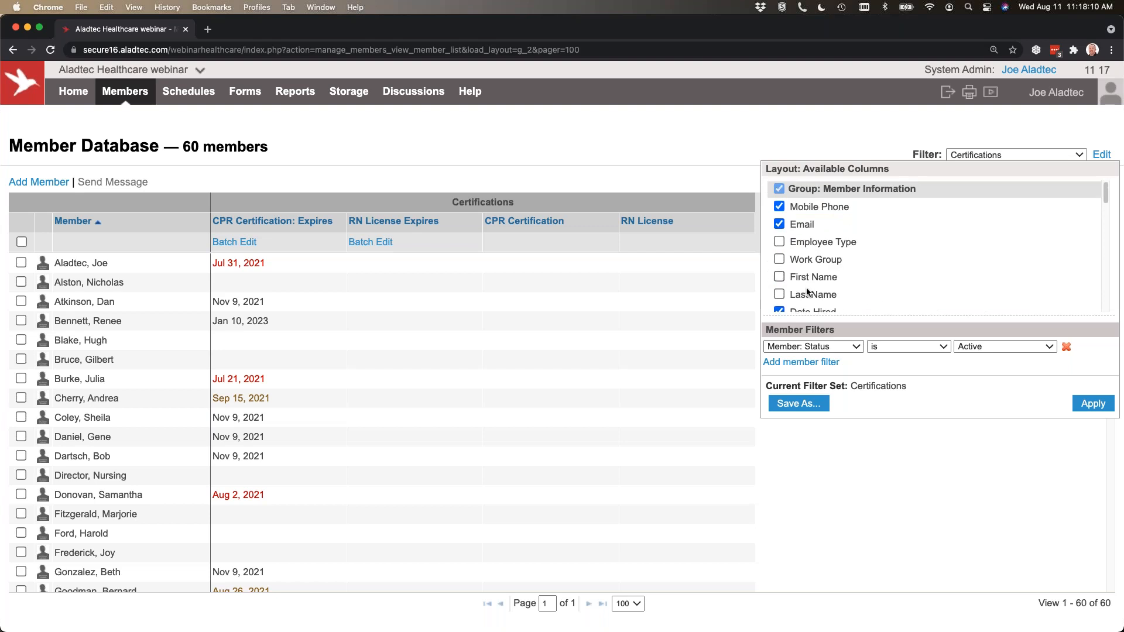
click(1100, 404)
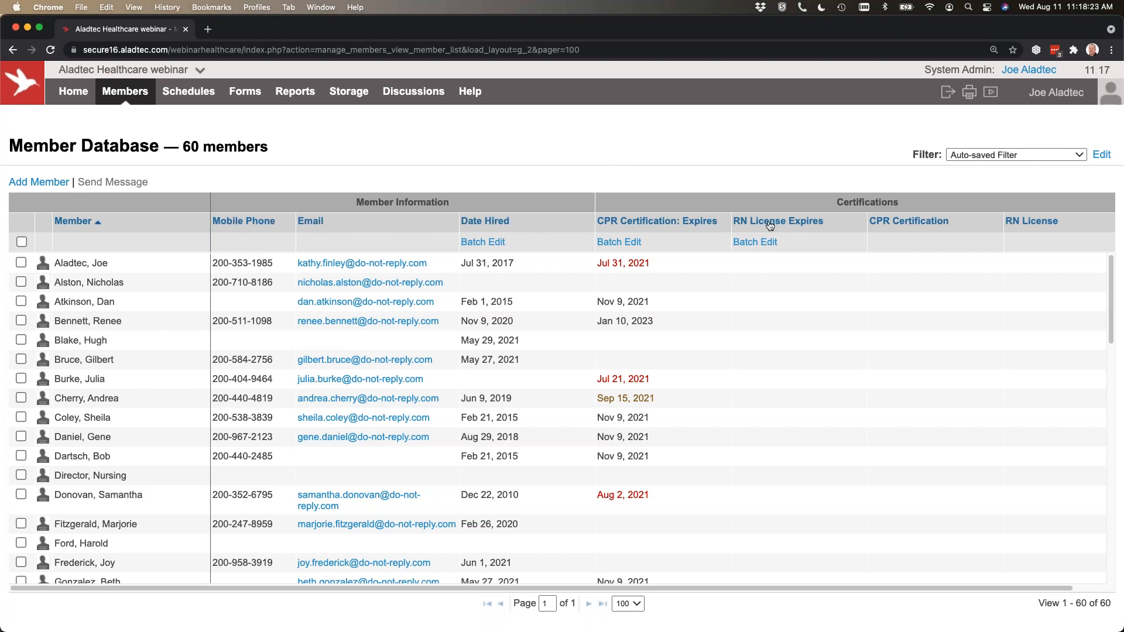
Sort the member list by Date Hired in ascending order, and reverse it to list the most recent hires first.
click(485, 222)
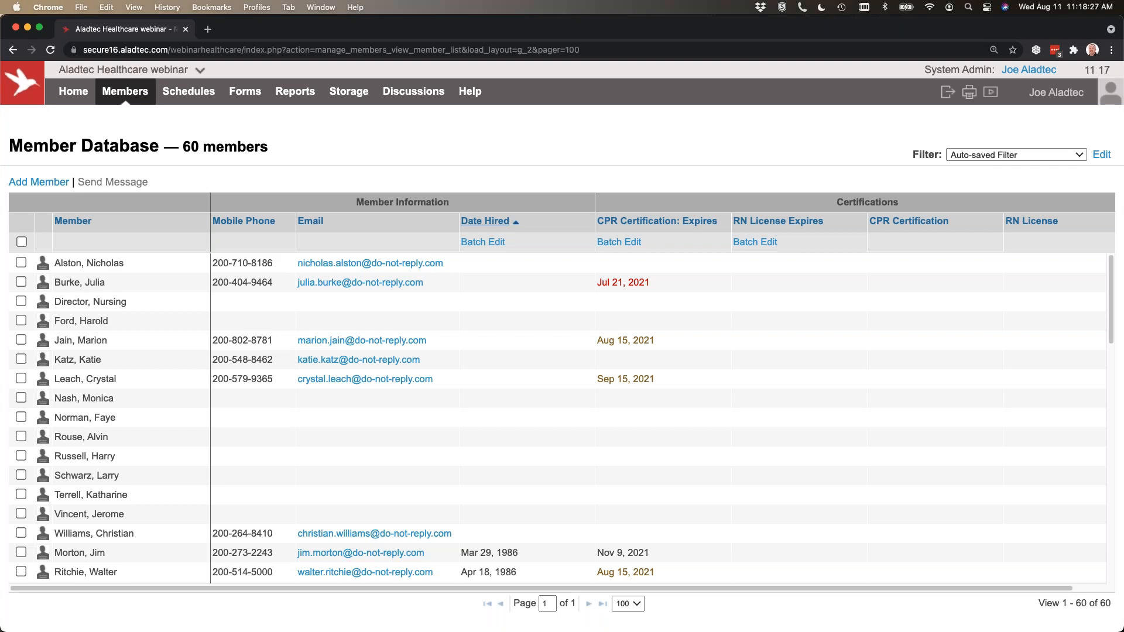
scroll(549, 356, down, 6)
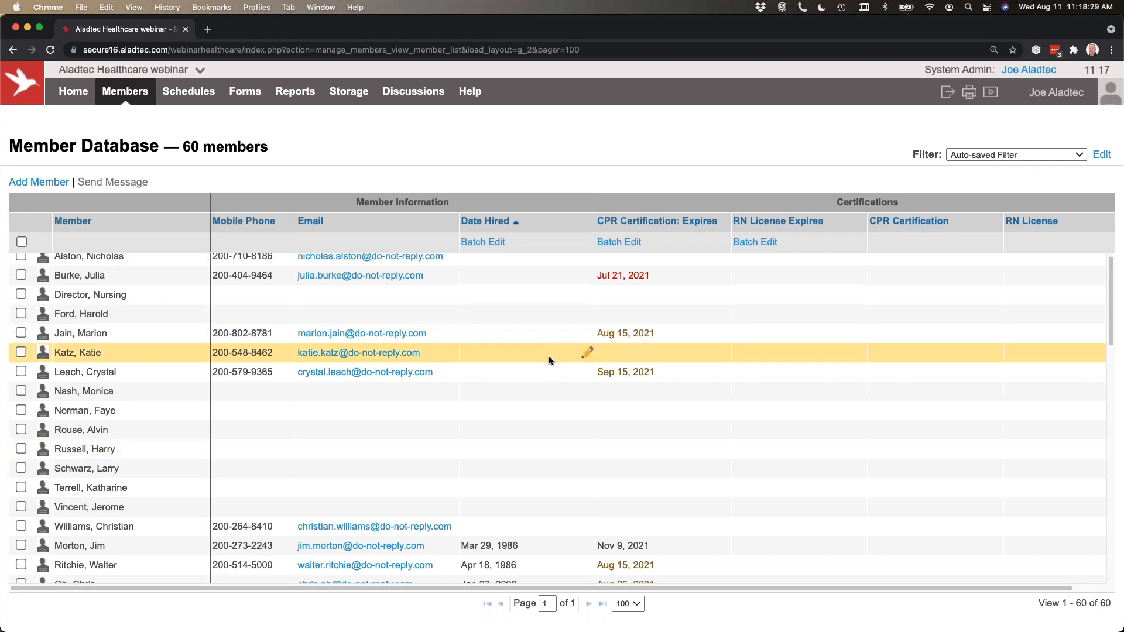
scroll(549, 356, up, 8)
click(486, 222)
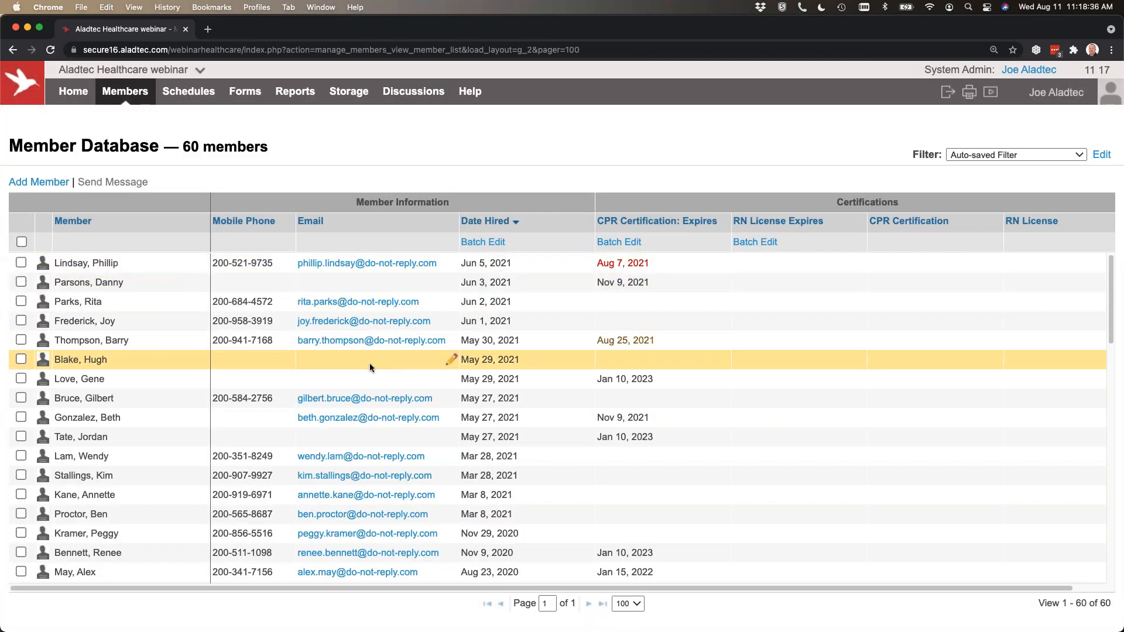
Open the empty Mobile Phone cell of the first member hired on May 29, 2021 for inline editing, and dismiss it.
click(238, 361)
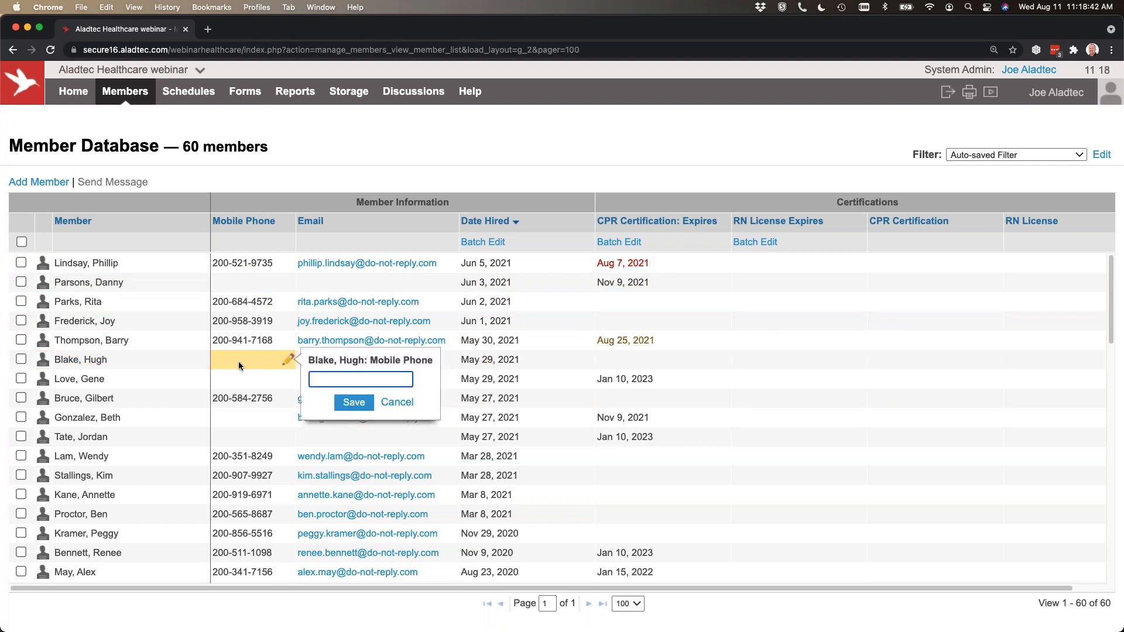
click(195, 119)
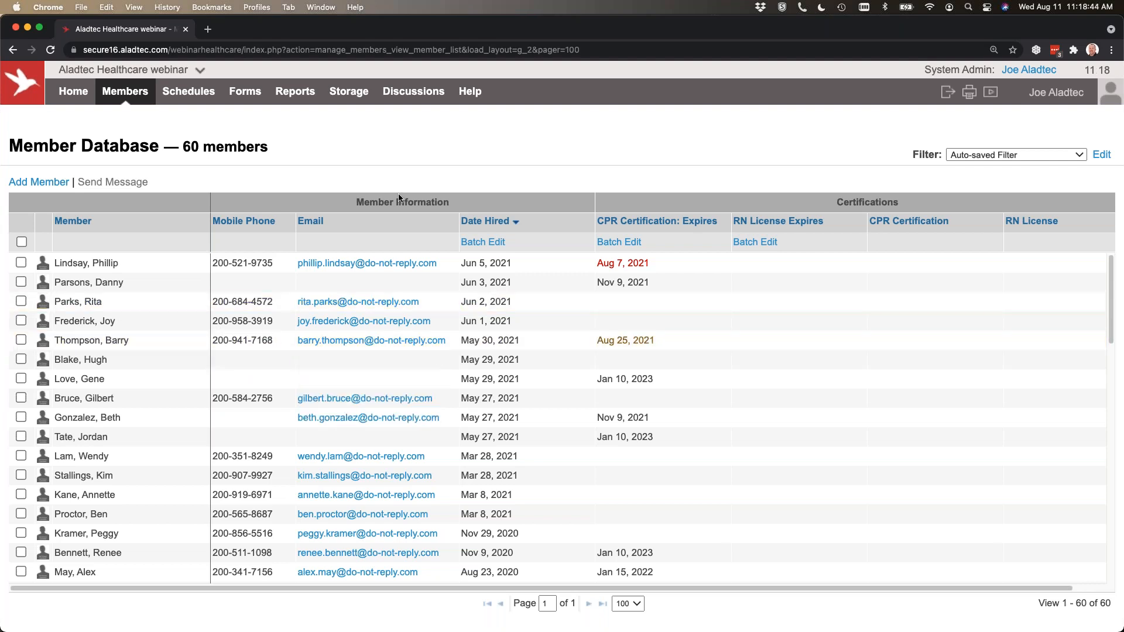
Open the schedules in the Monthly Calendar View for August 2021.
mouse_move(125, 95)
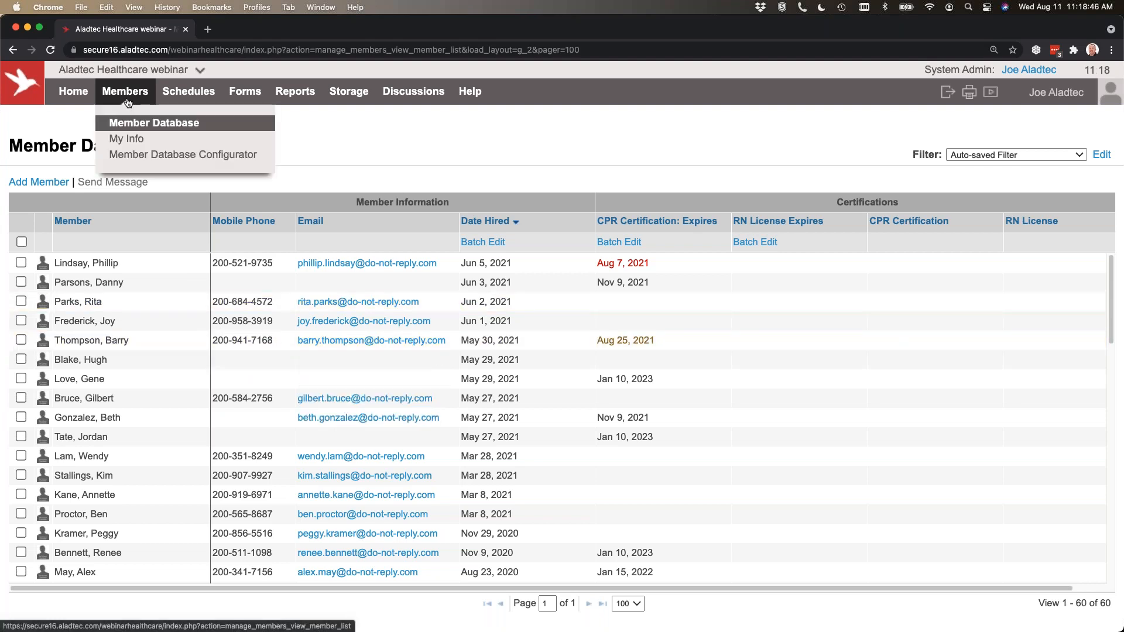
click(188, 92)
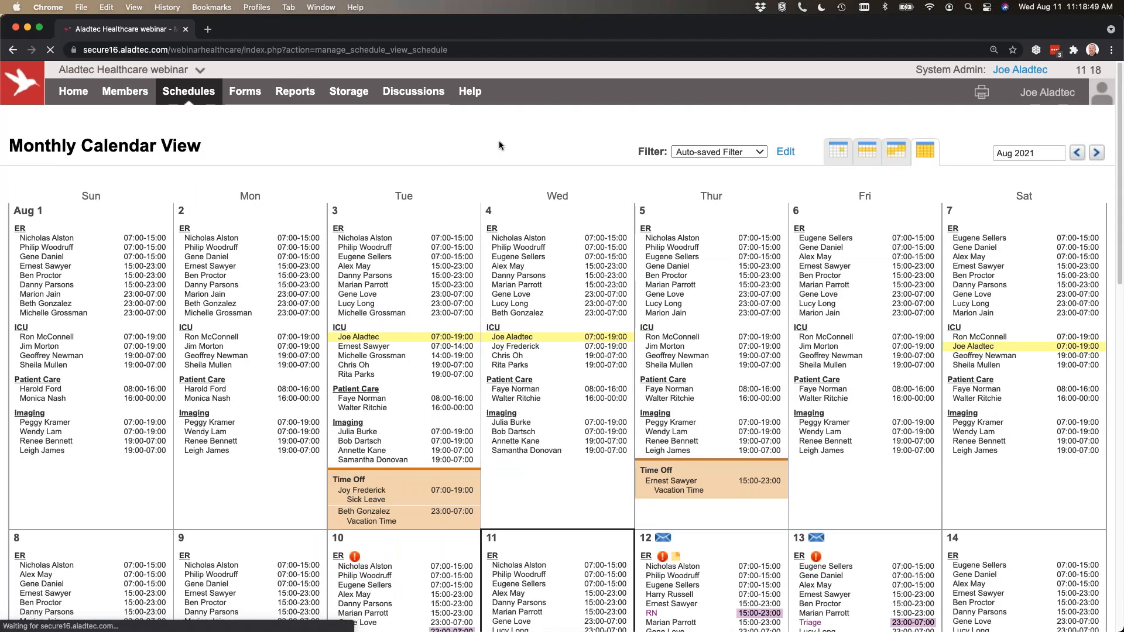
mouse_move(192, 96)
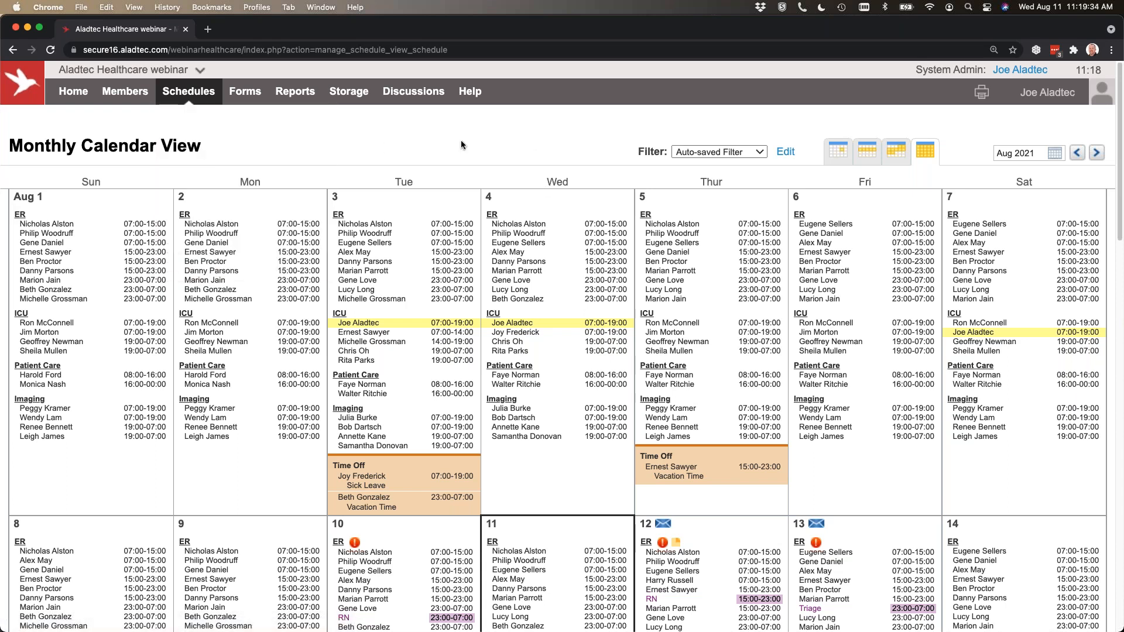
Look over the Monthly Calendar View heading and the alternative calendar views such as Custom Range.
drag(196, 147, 9, 146)
click(355, 158)
mouse_move(928, 149)
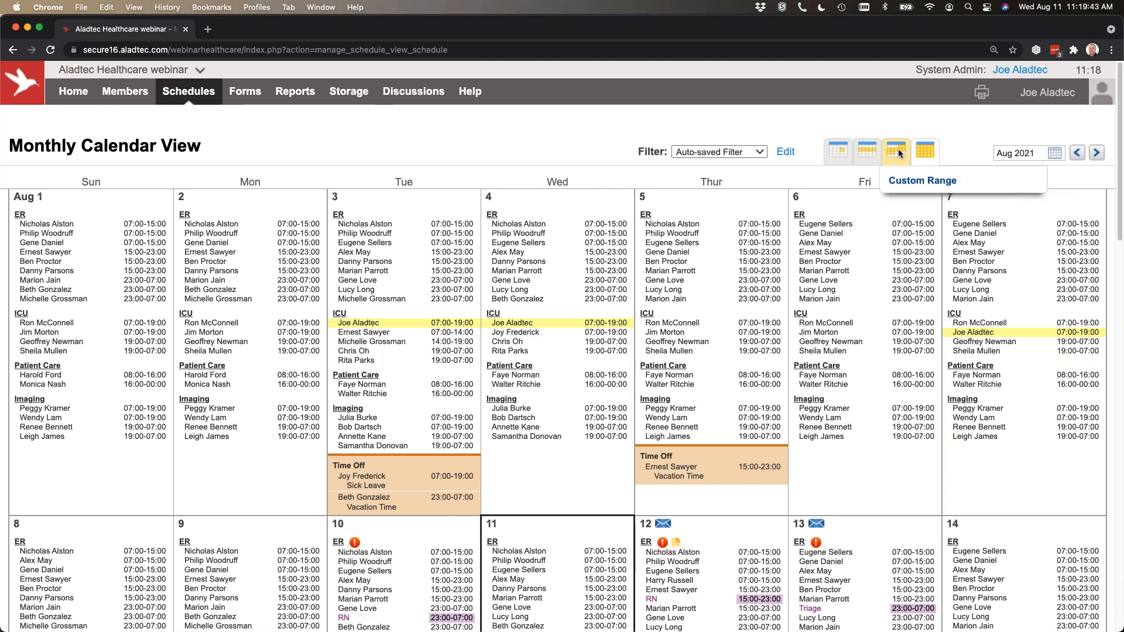
mouse_move(868, 153)
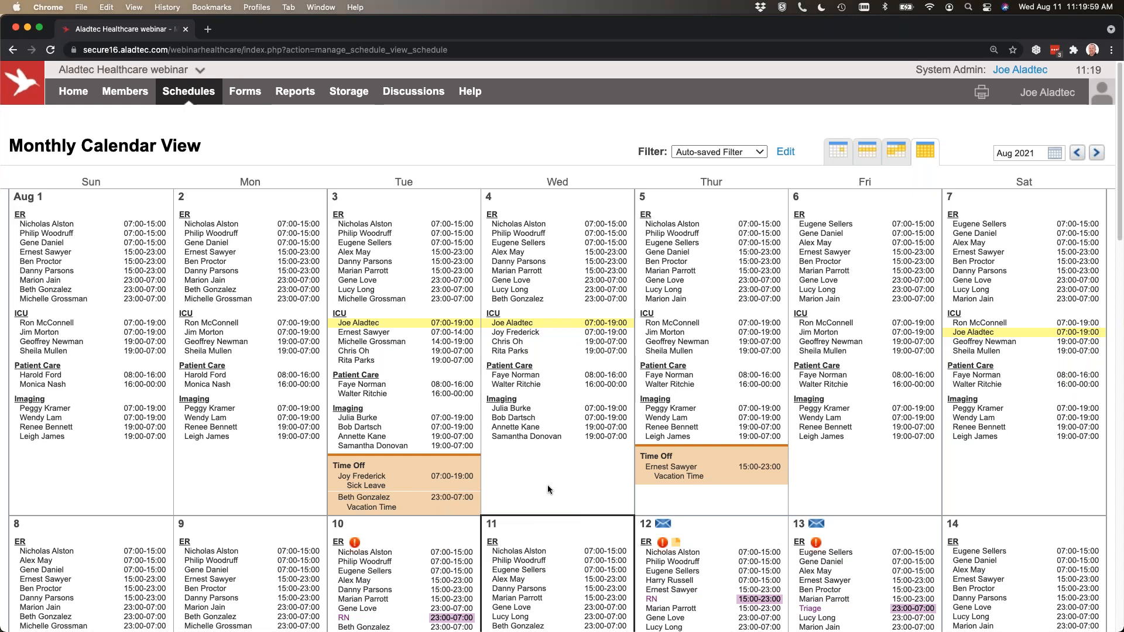
Check the staffing requirements violation flagged on the ER schedule for August 12 and close its details.
scroll(558, 472, down, 5)
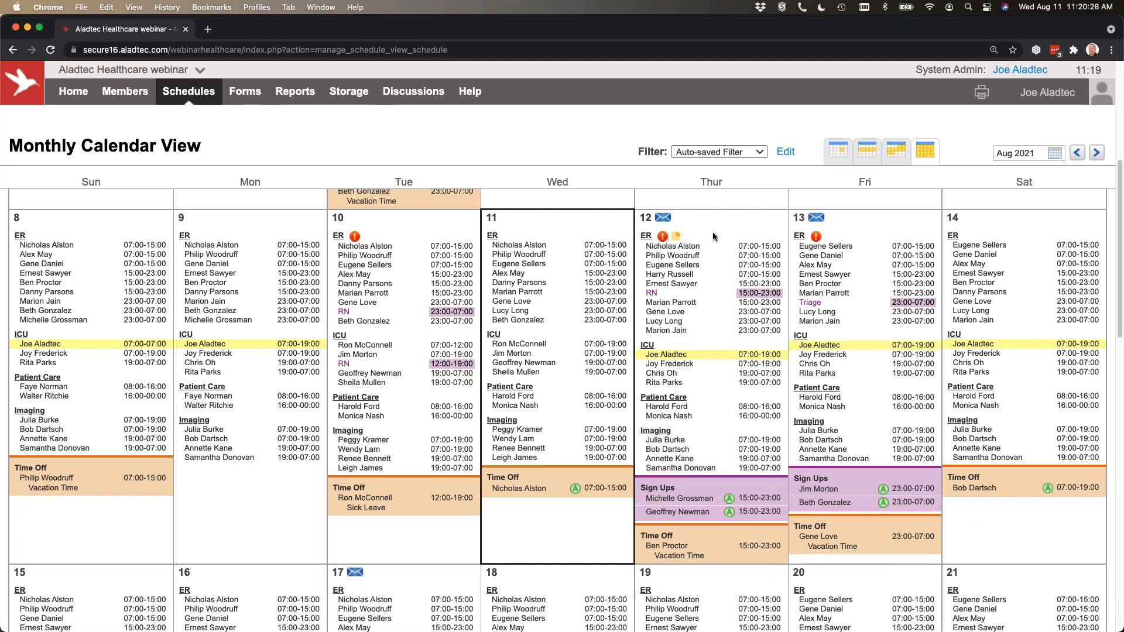
mouse_move(663, 240)
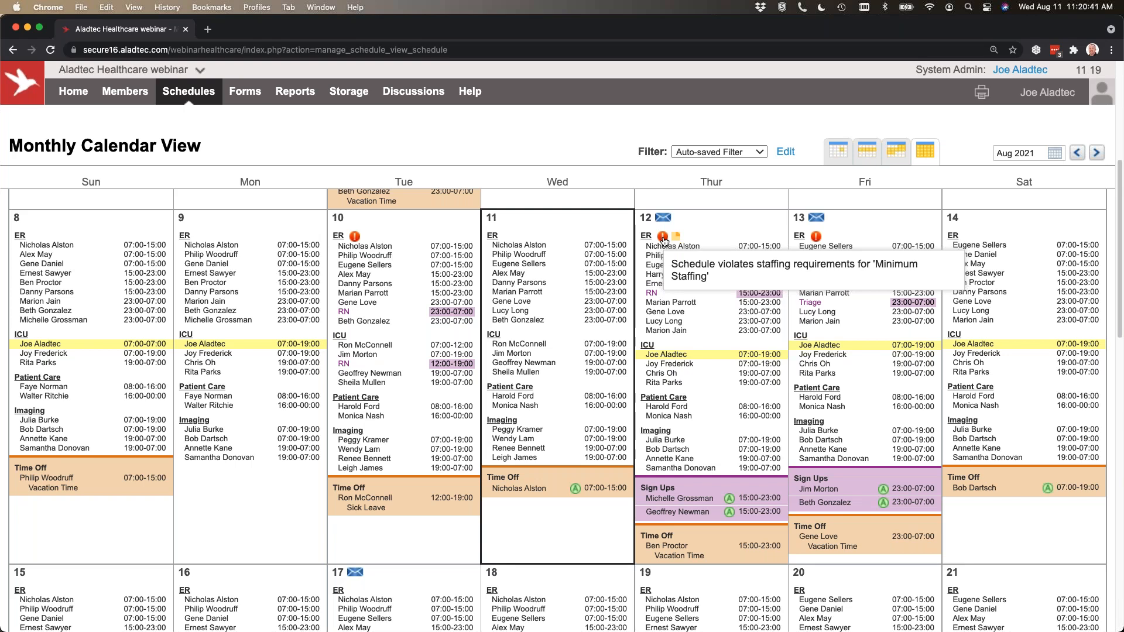
click(662, 236)
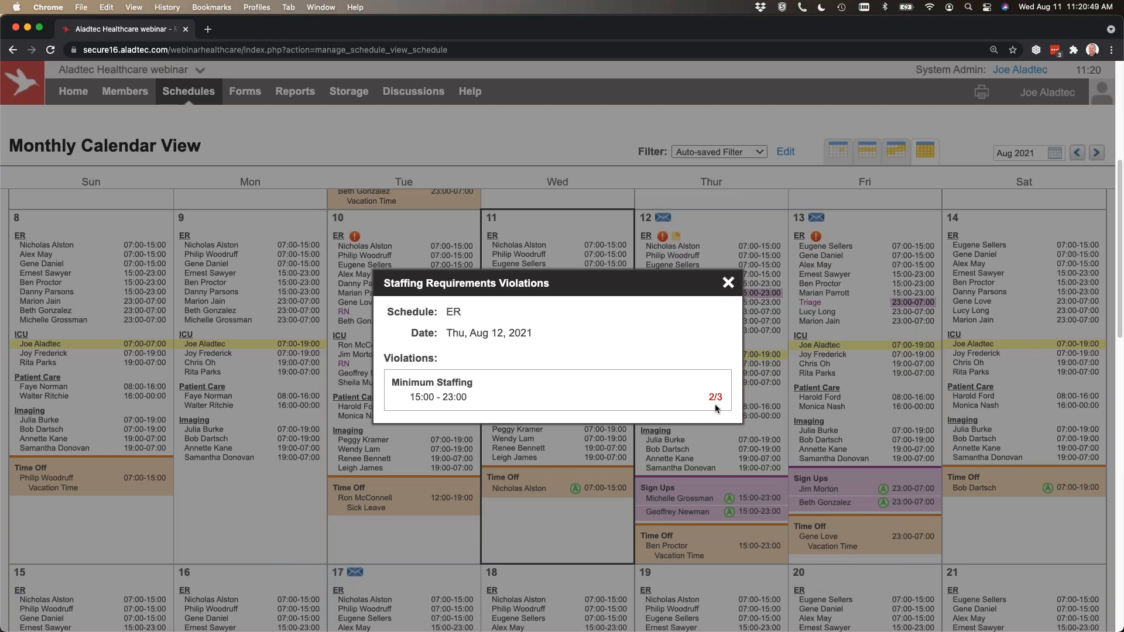
click(729, 283)
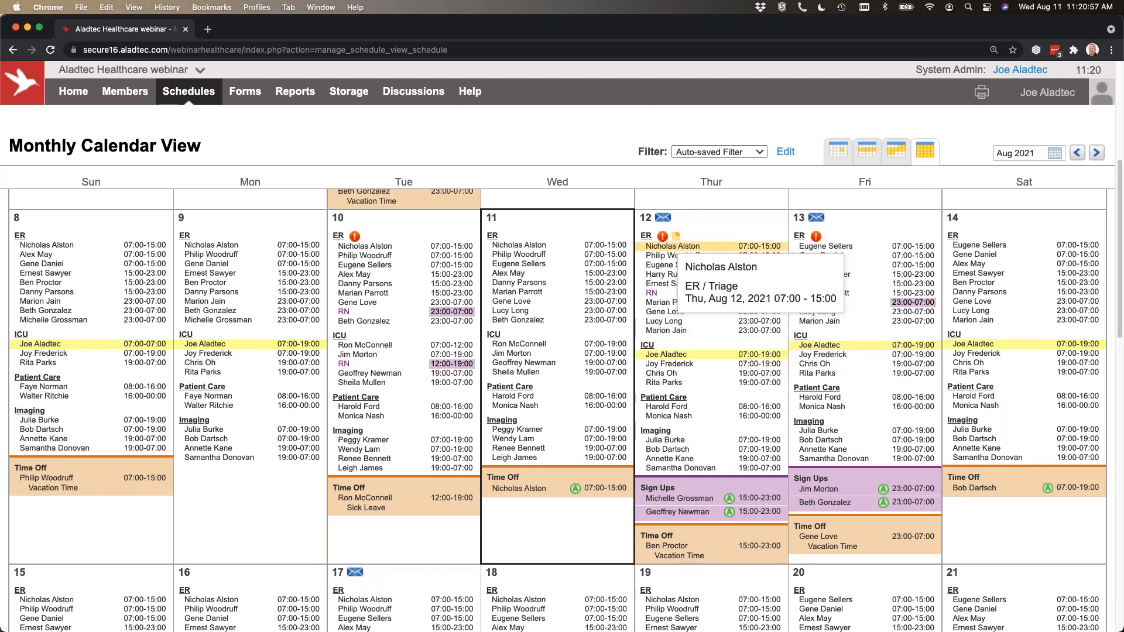
Open a coverage alert for the ER schedule's open shift on August 13.
mouse_move(676, 236)
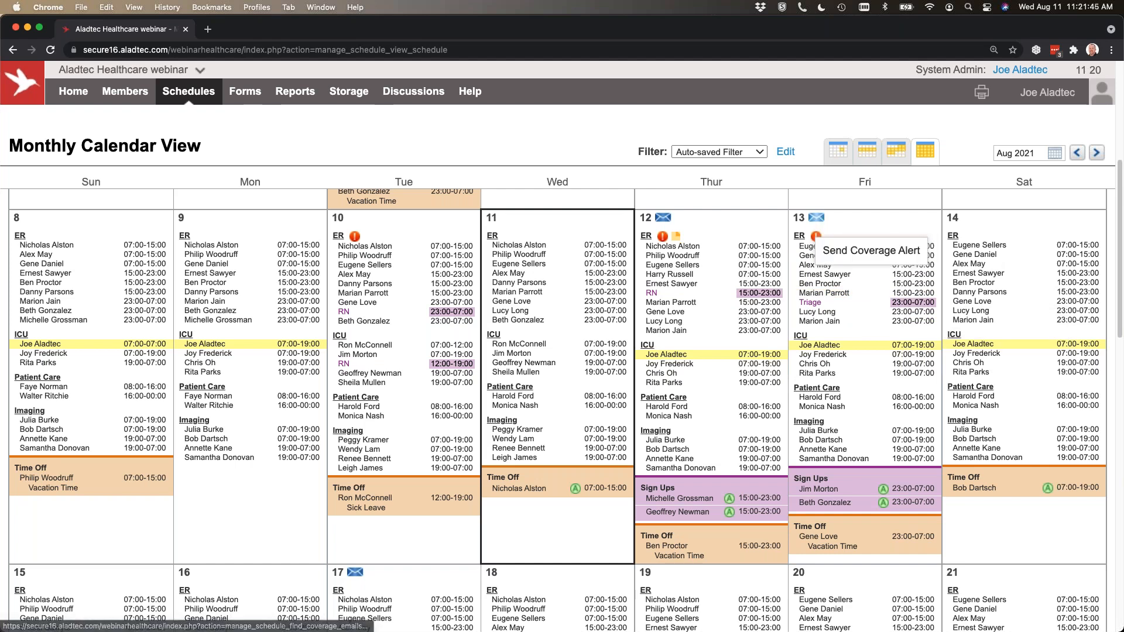
mouse_move(817, 237)
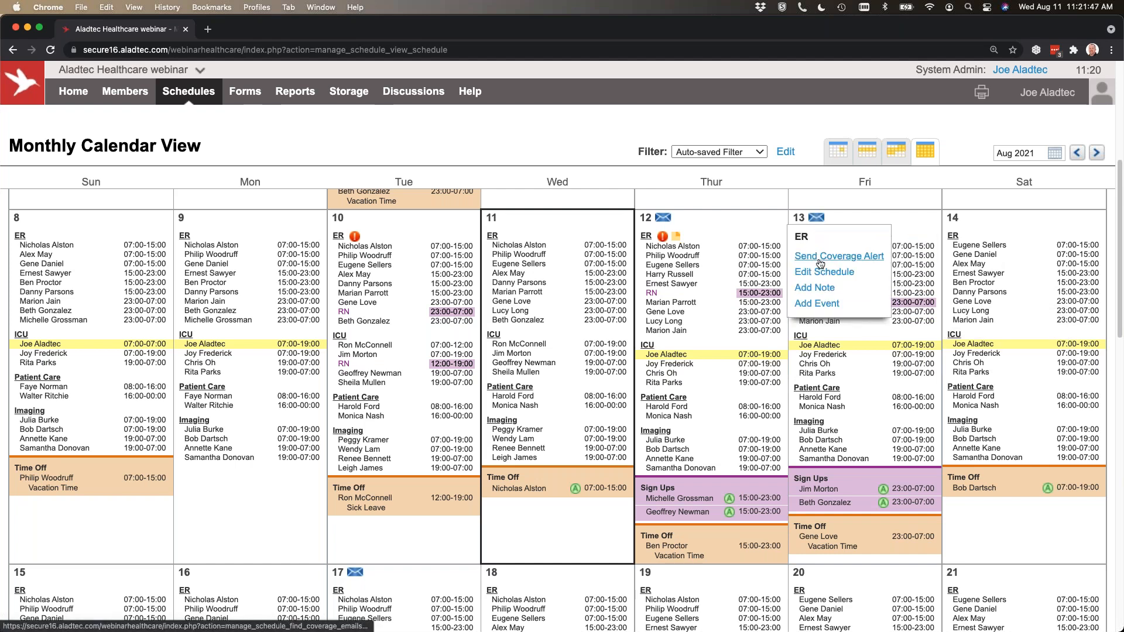
click(820, 264)
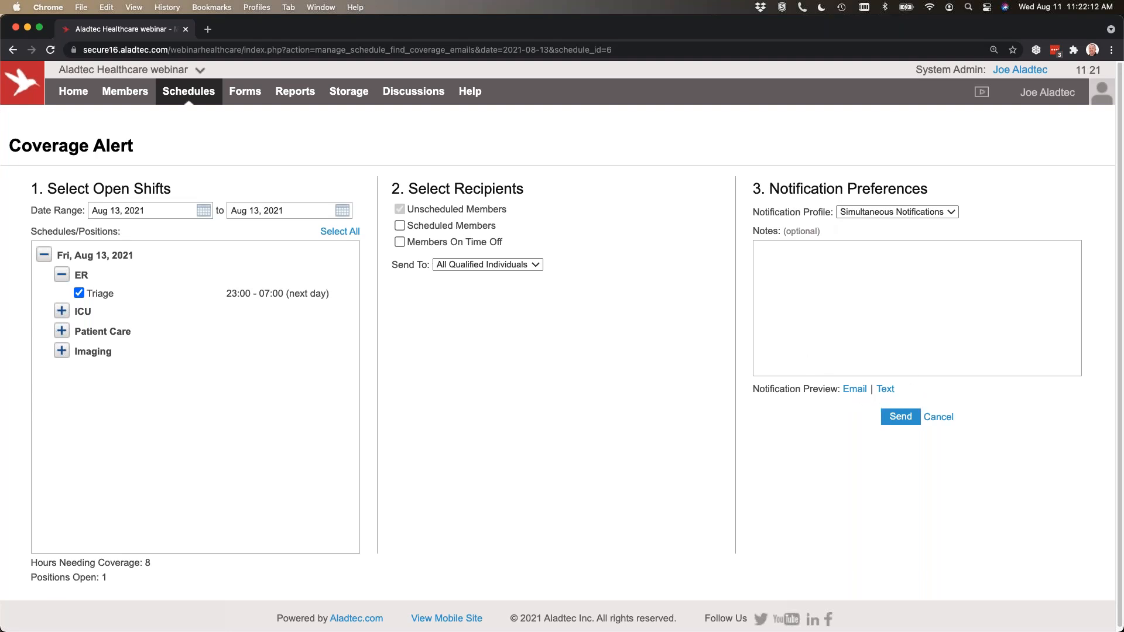
Preview the email notification of the coverage alert, highlight the shift sign-up link in it, and close the preview.
click(859, 388)
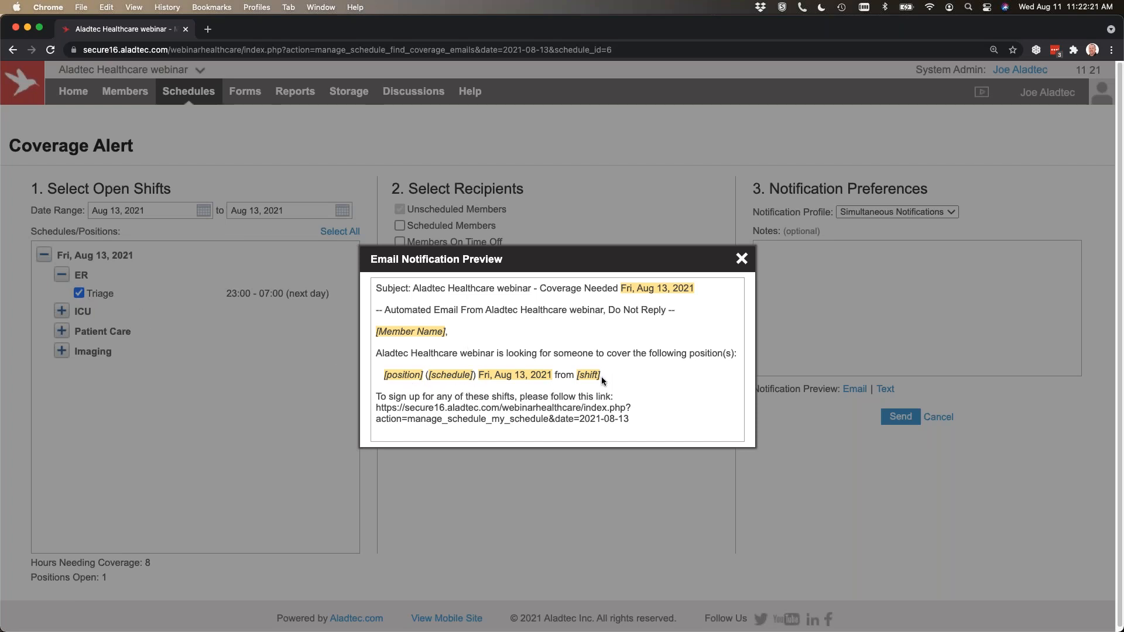
drag(635, 418, 439, 418)
right_click(425, 419)
click(371, 416)
drag(628, 425, 376, 407)
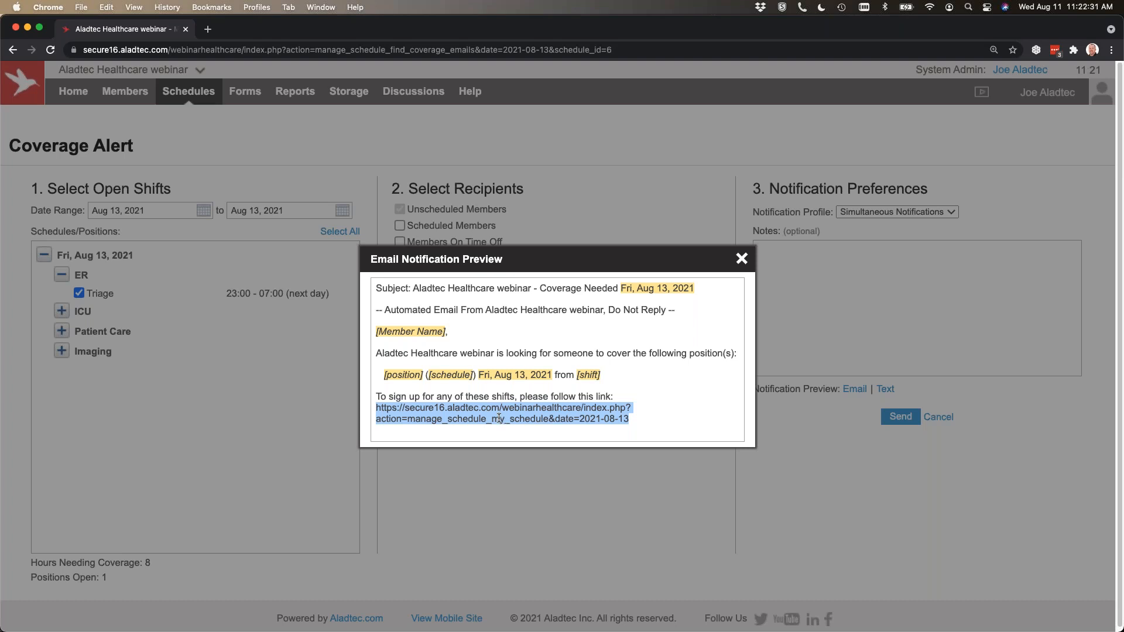
click(741, 259)
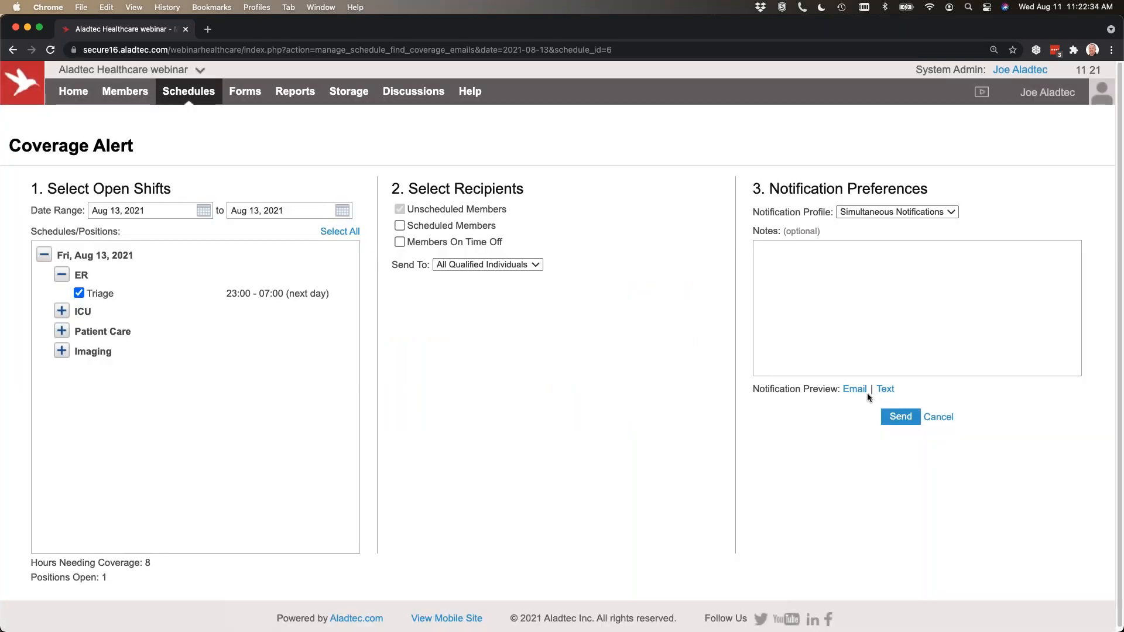
Review the coverage alert's optional Notes field and Notification Profile choices, leaving both as they are.
click(832, 288)
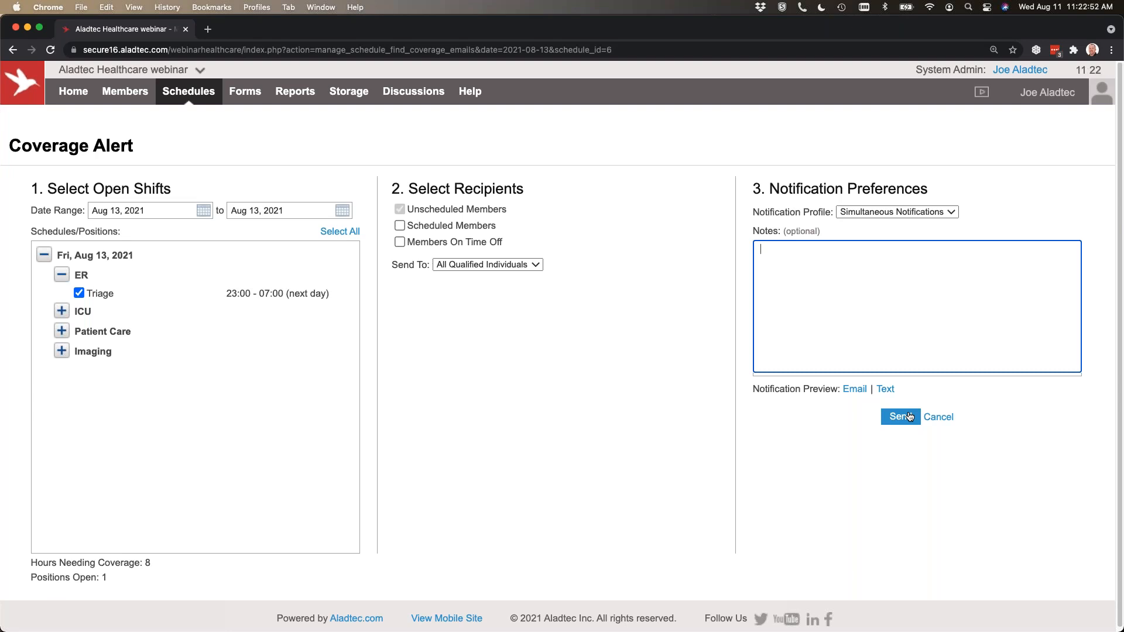
click(466, 385)
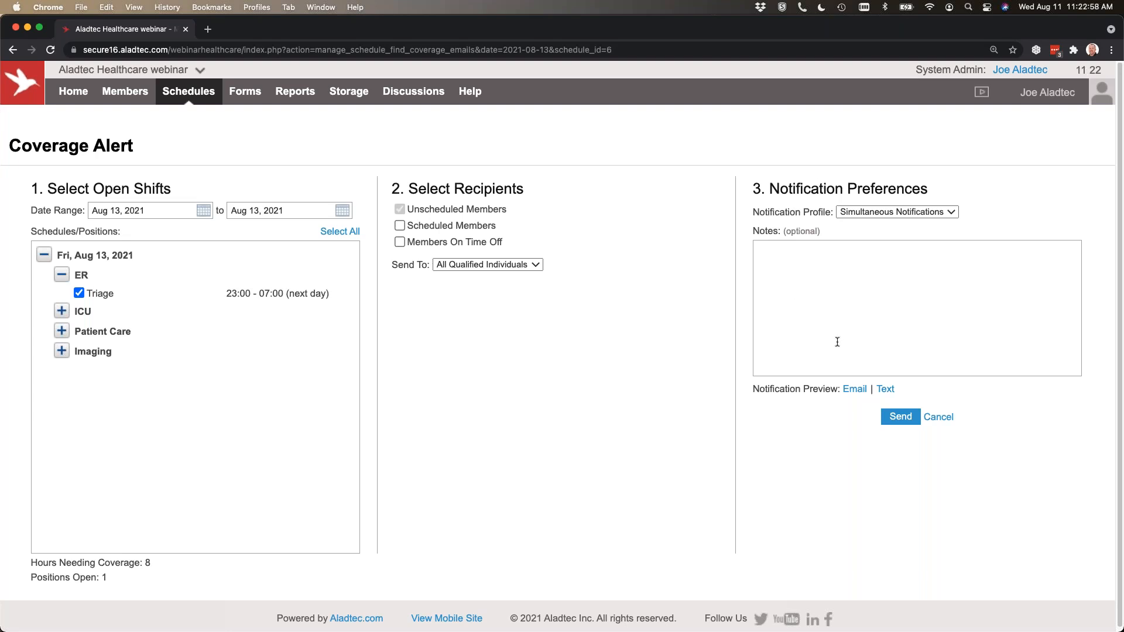
click(910, 213)
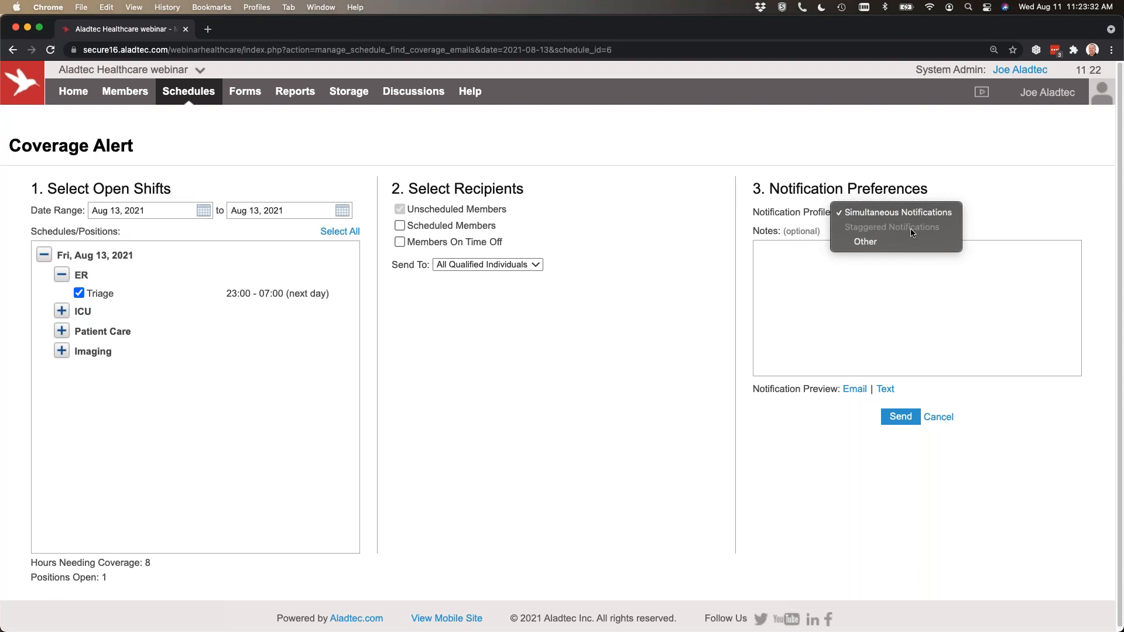
click(656, 300)
Leave the coverage alert without sending it and return to the Monthly Calendar View of the schedules.
mouse_move(188, 91)
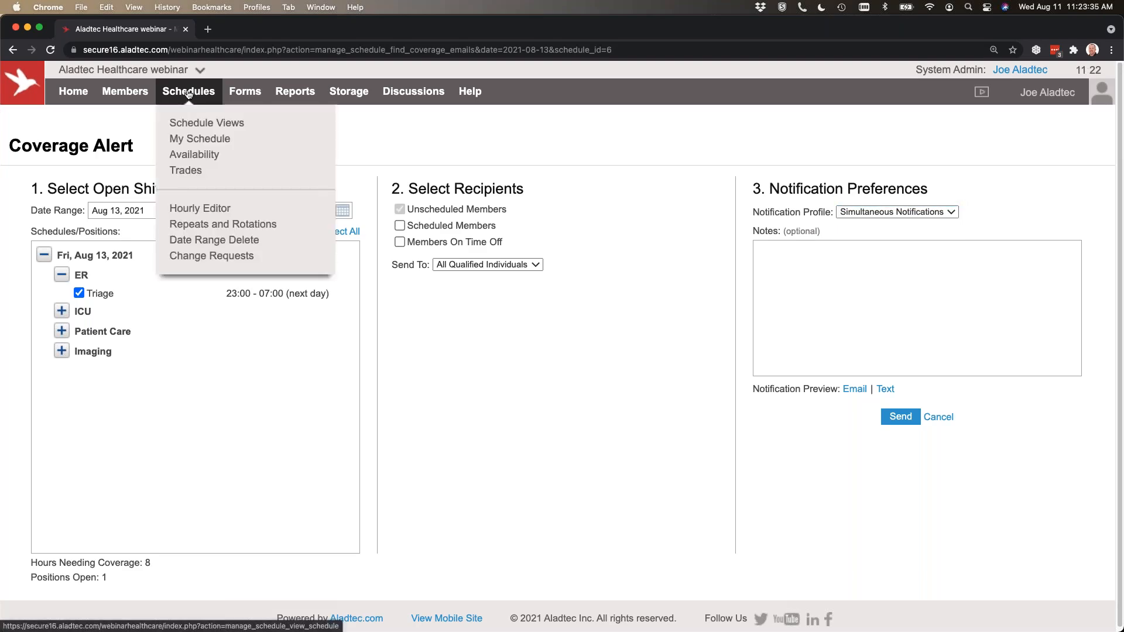
click(193, 120)
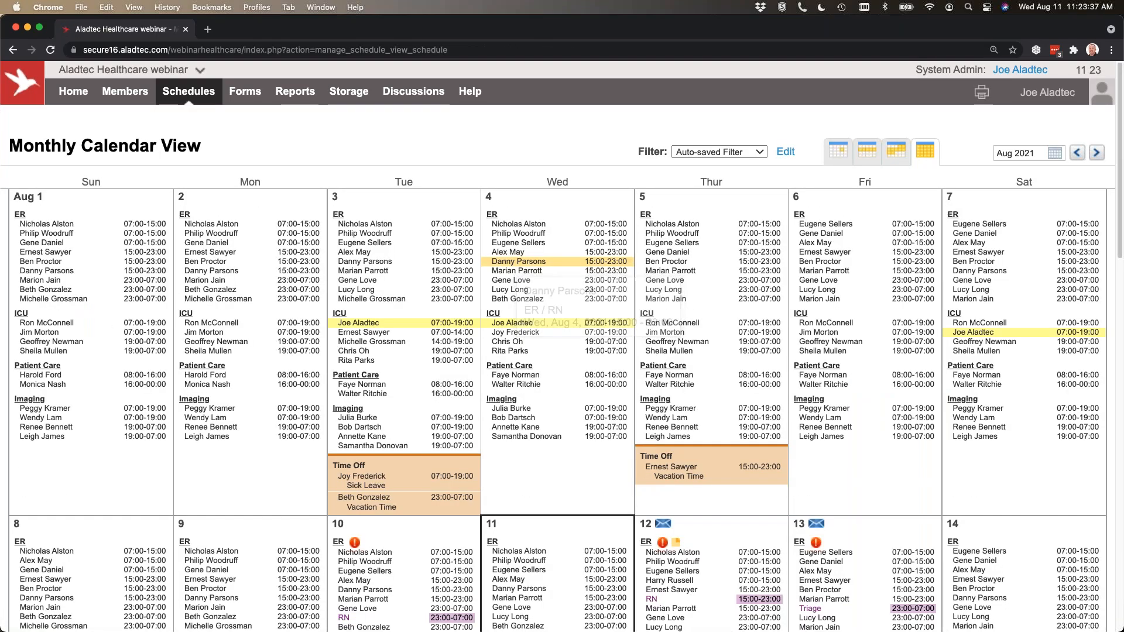
mouse_move(550, 343)
Review the pending ICU / RN sign-up request on August 17 and close it without processing it.
scroll(549, 340, down, 9)
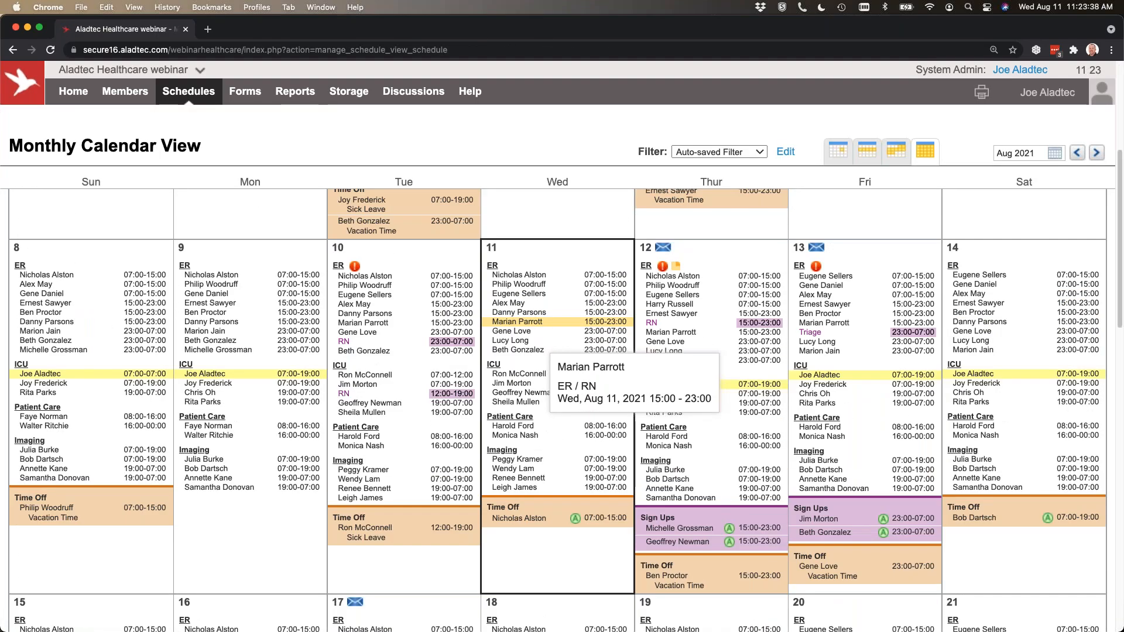
scroll(550, 342, down, 3)
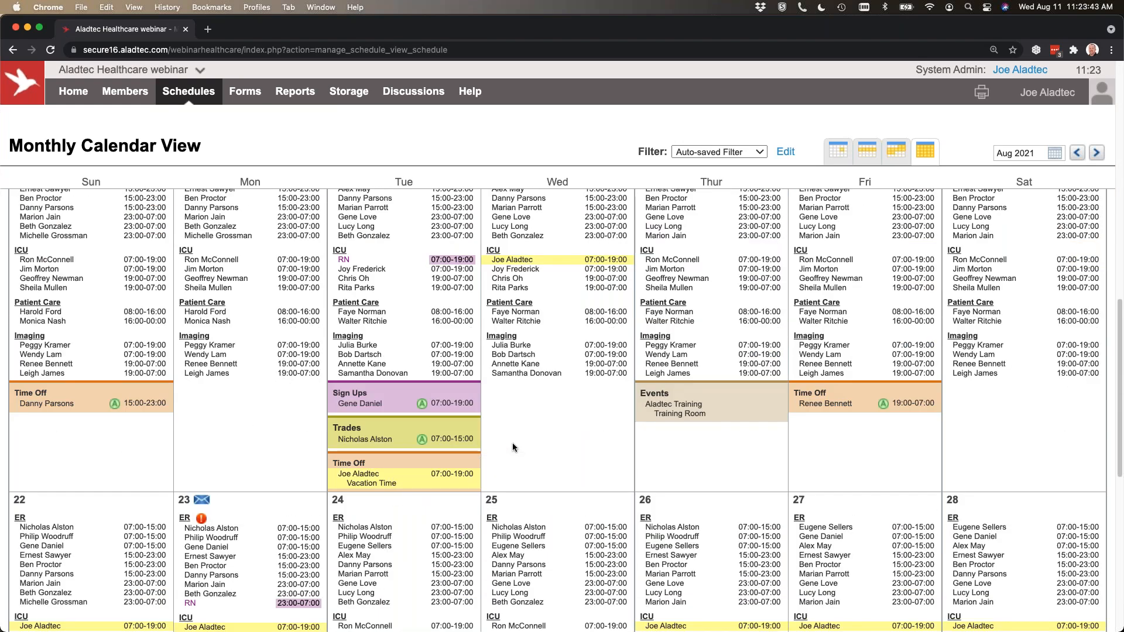
mouse_move(429, 449)
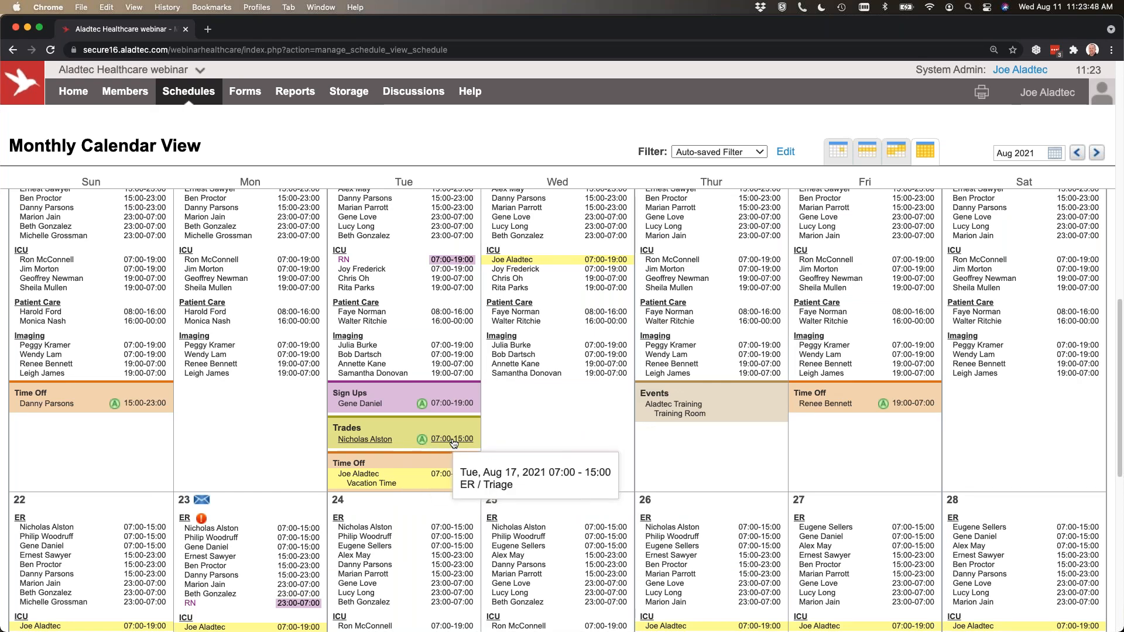
click(450, 404)
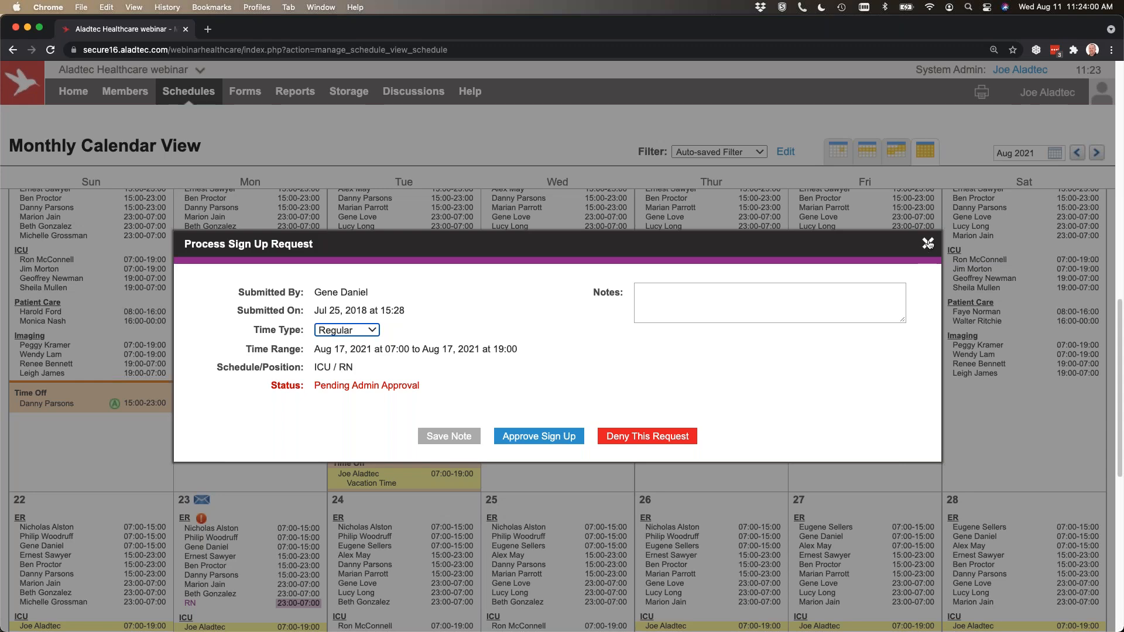
click(539, 436)
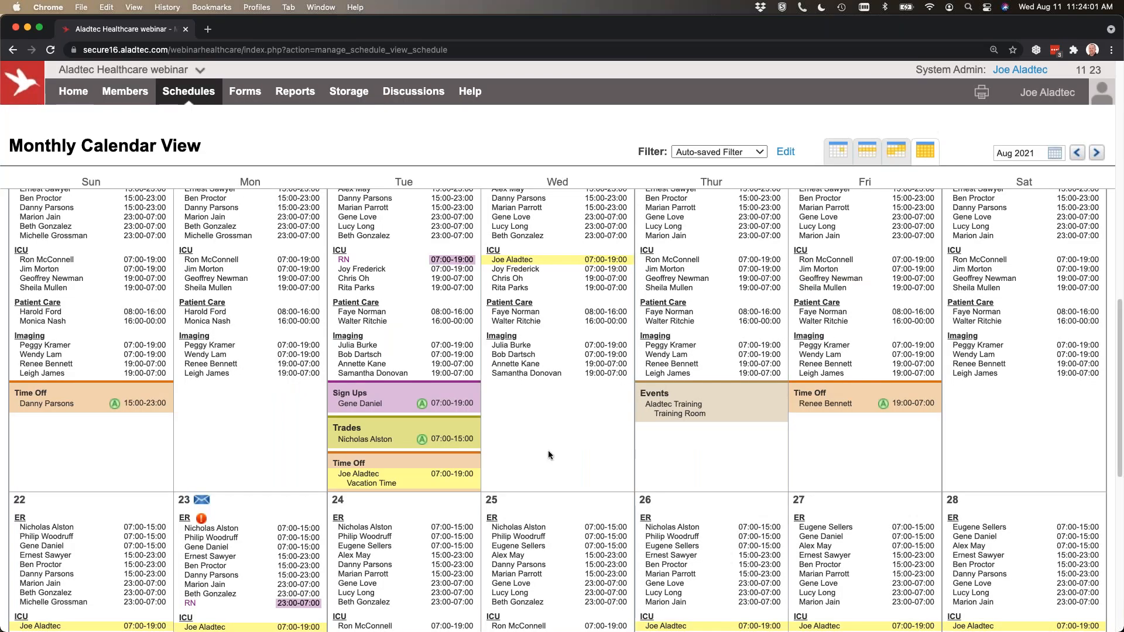
Look over the sign-ups, trades, time off and events shown across the August calendar weeks.
scroll(548, 451, down, 10)
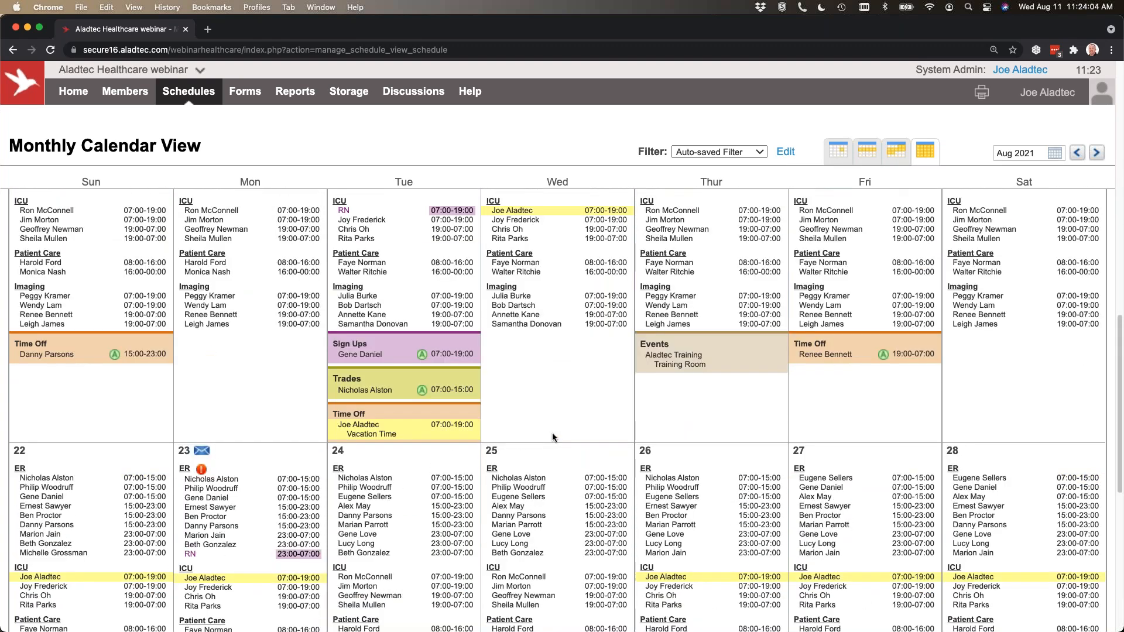
scroll(553, 436, up, 2)
mouse_move(690, 446)
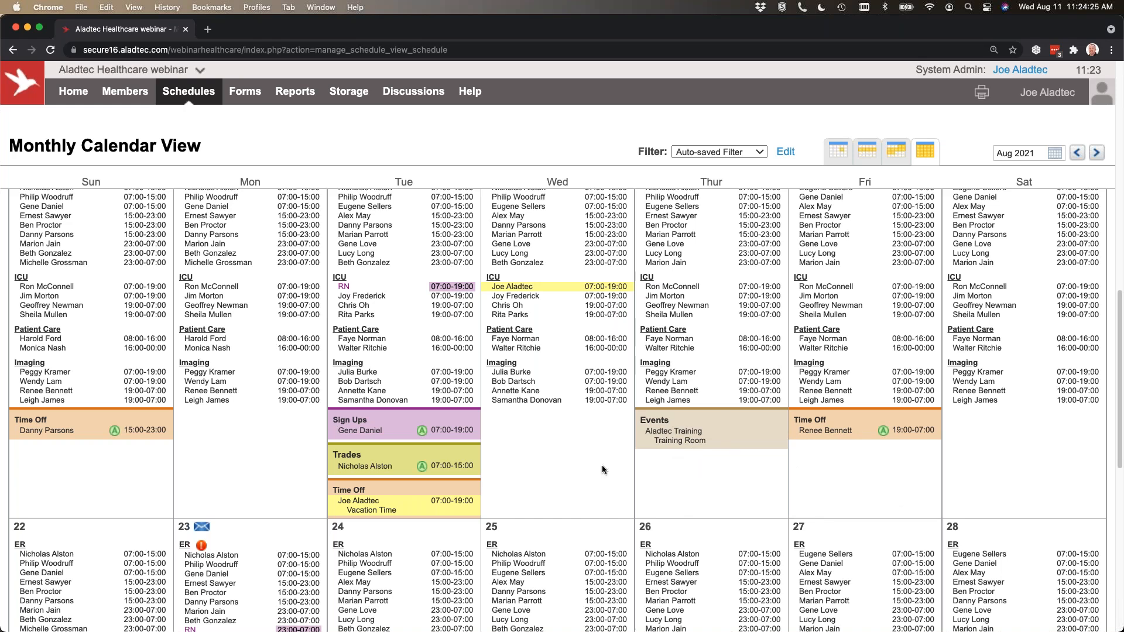
scroll(602, 465, up, 5)
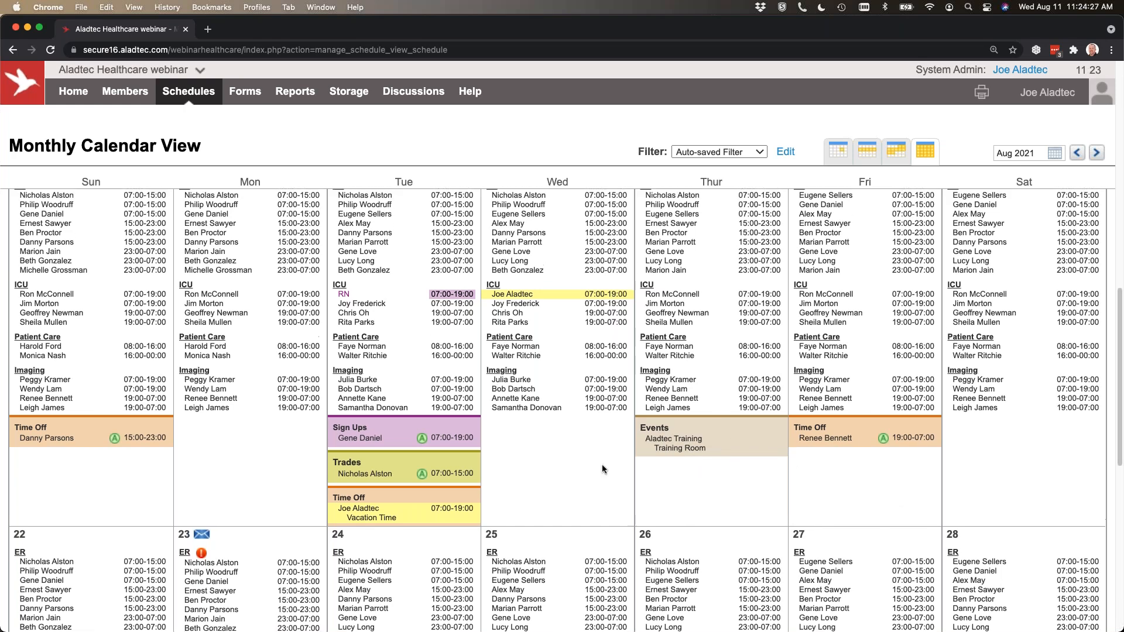
scroll(602, 465, up, 5)
scroll(602, 464, up, 2)
scroll(602, 465, down, 1)
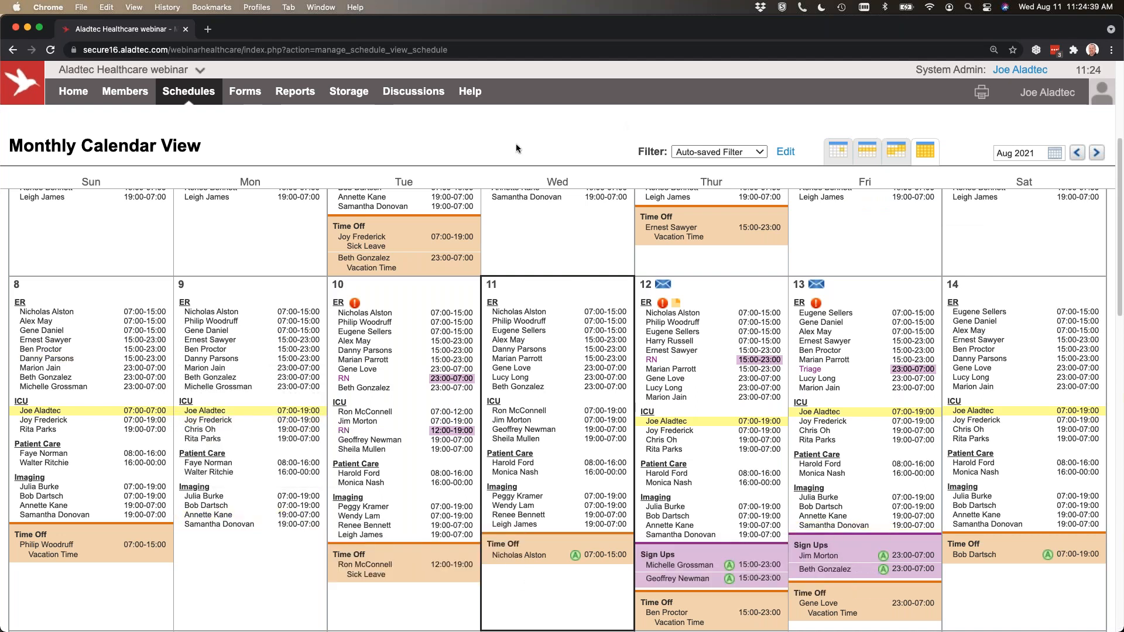
Filter the calendar to the ER work schedule, with Events as the only additional schedule, and apply it.
click(785, 152)
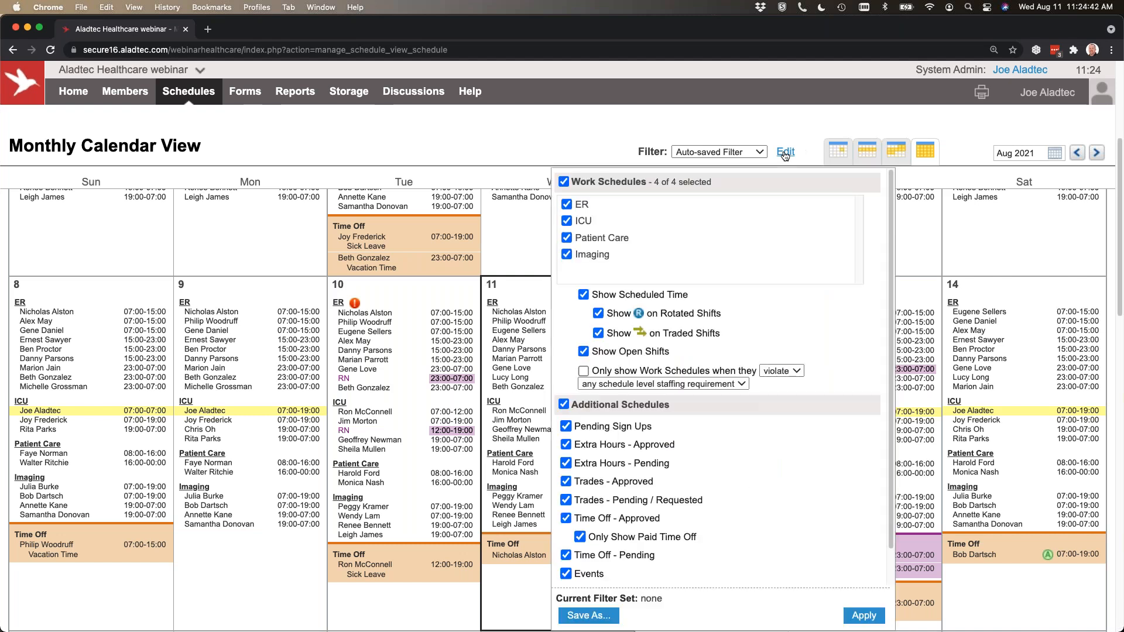
click(564, 182)
click(567, 204)
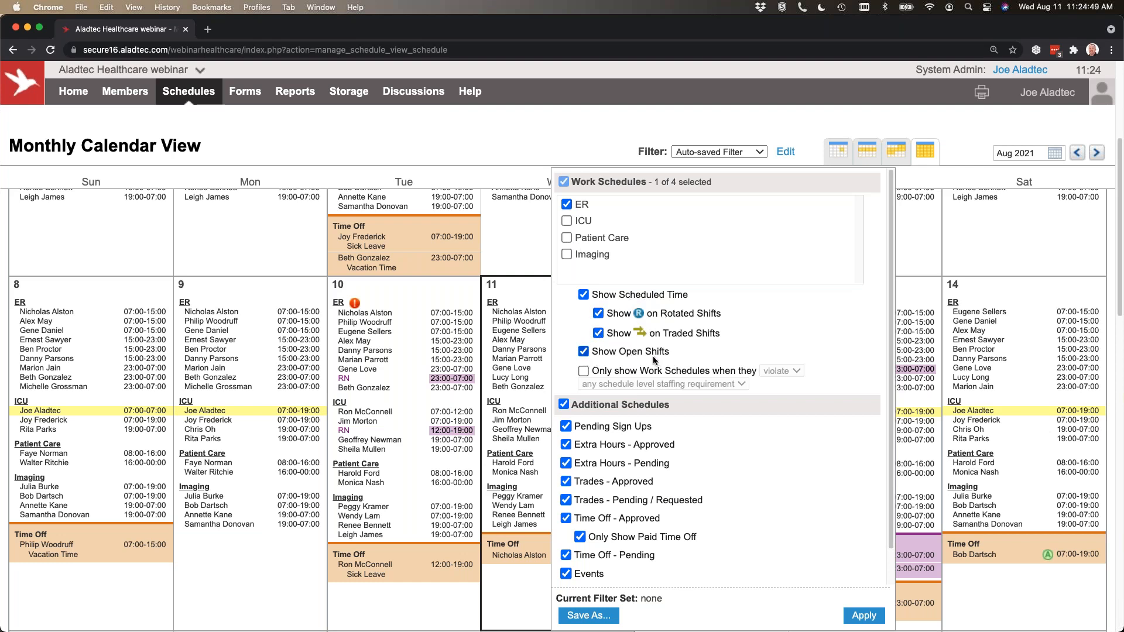
click(563, 405)
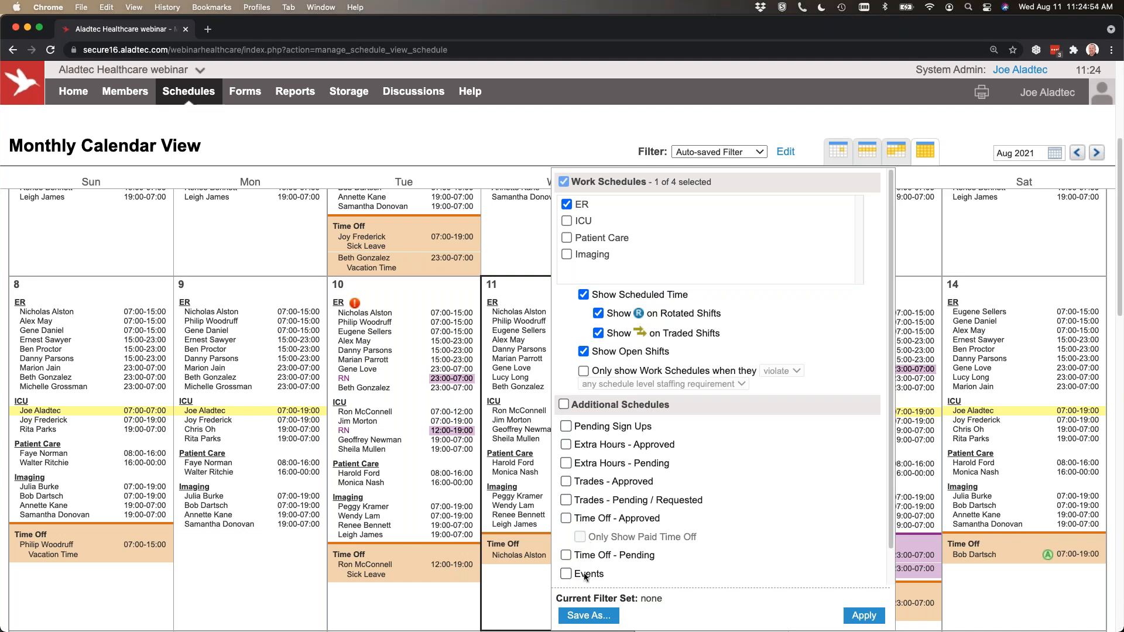
click(565, 574)
click(862, 616)
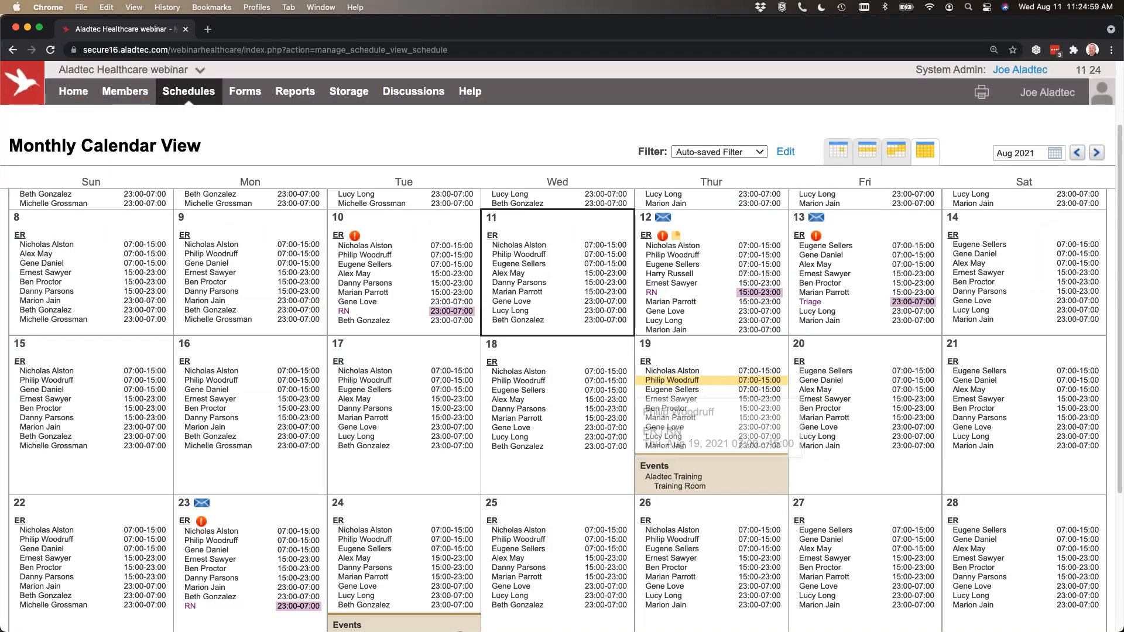
Check the list of saved filters, and save the current filter settings as a new filter named "ER only".
scroll(579, 234, up, 3)
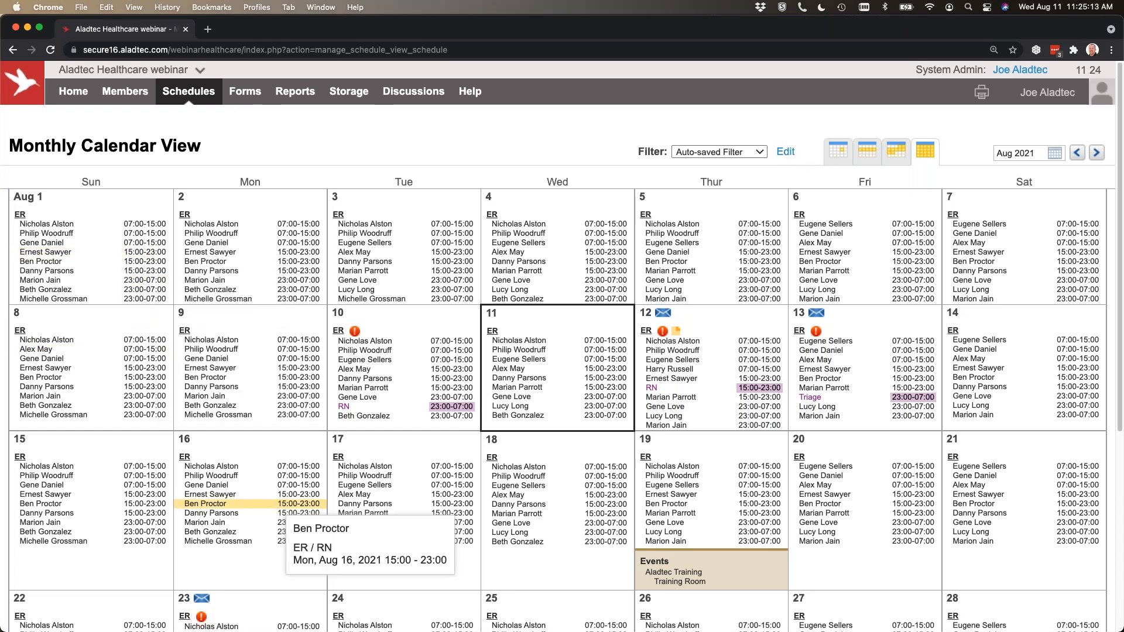
click(718, 151)
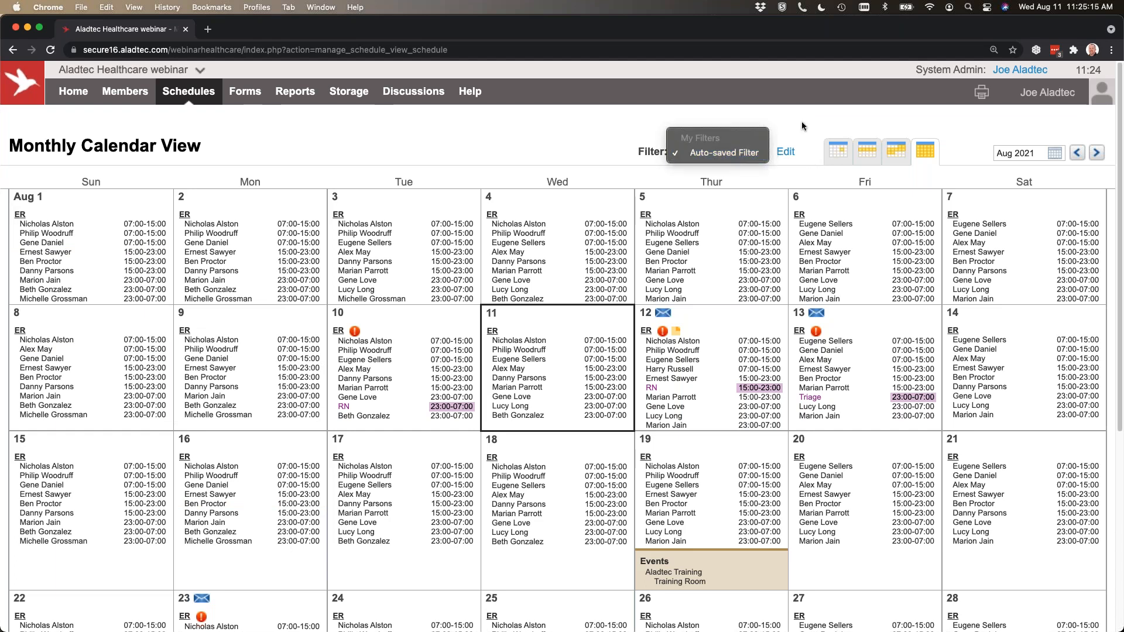
click(785, 154)
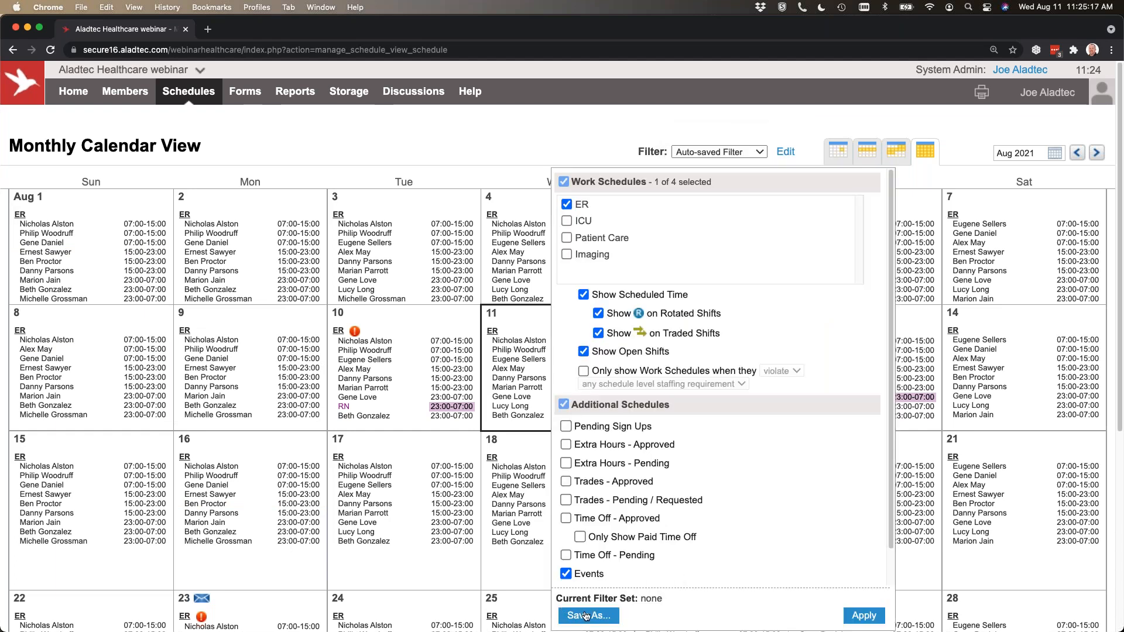
click(585, 615)
click(669, 589)
text(ER only)
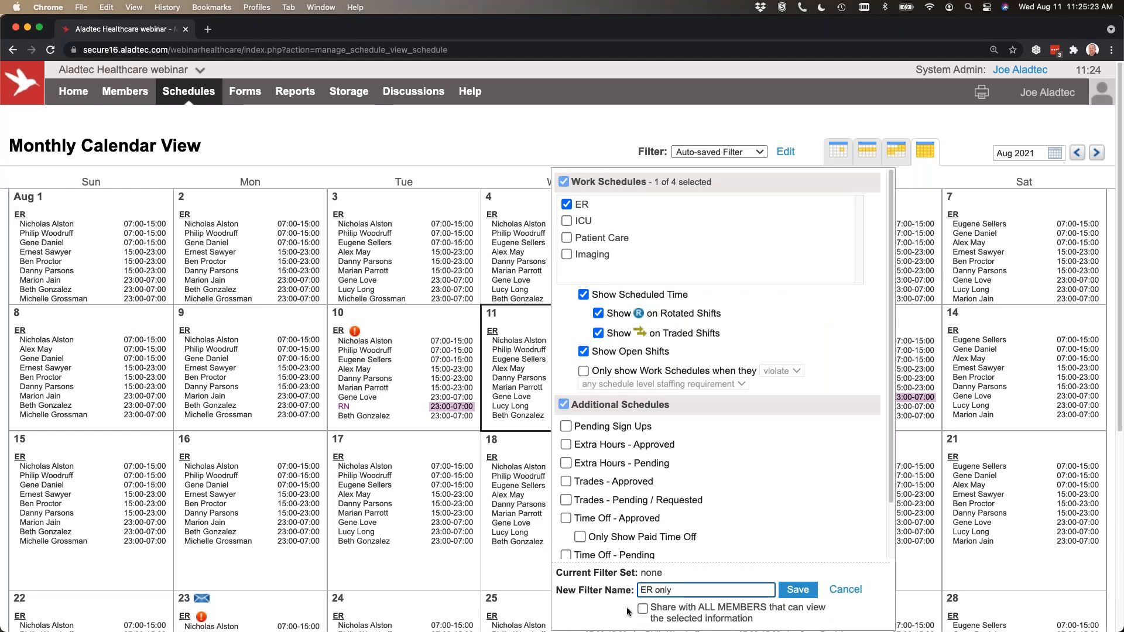
click(790, 588)
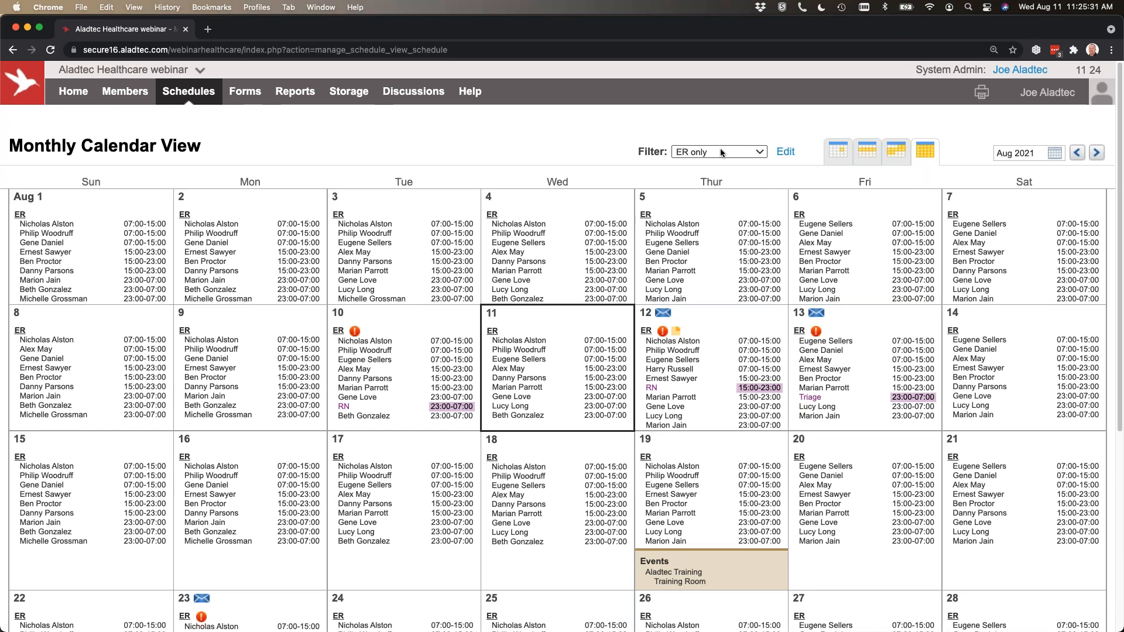
Review the ER only filter's settings and the details of the ER shifts on August 12 and 13.
click(786, 152)
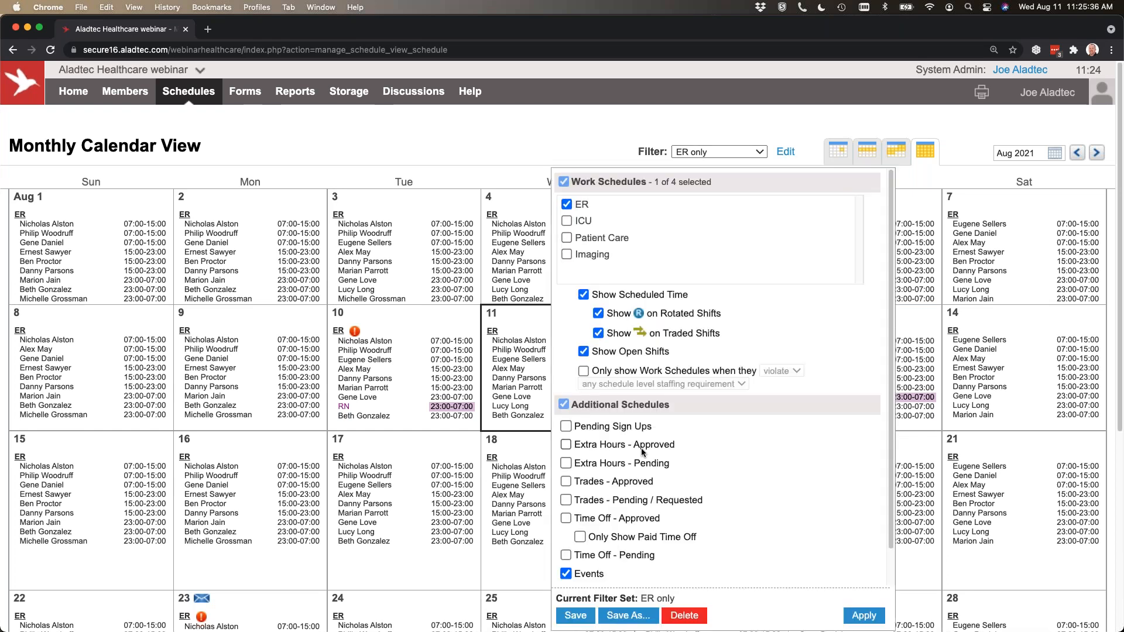
click(586, 140)
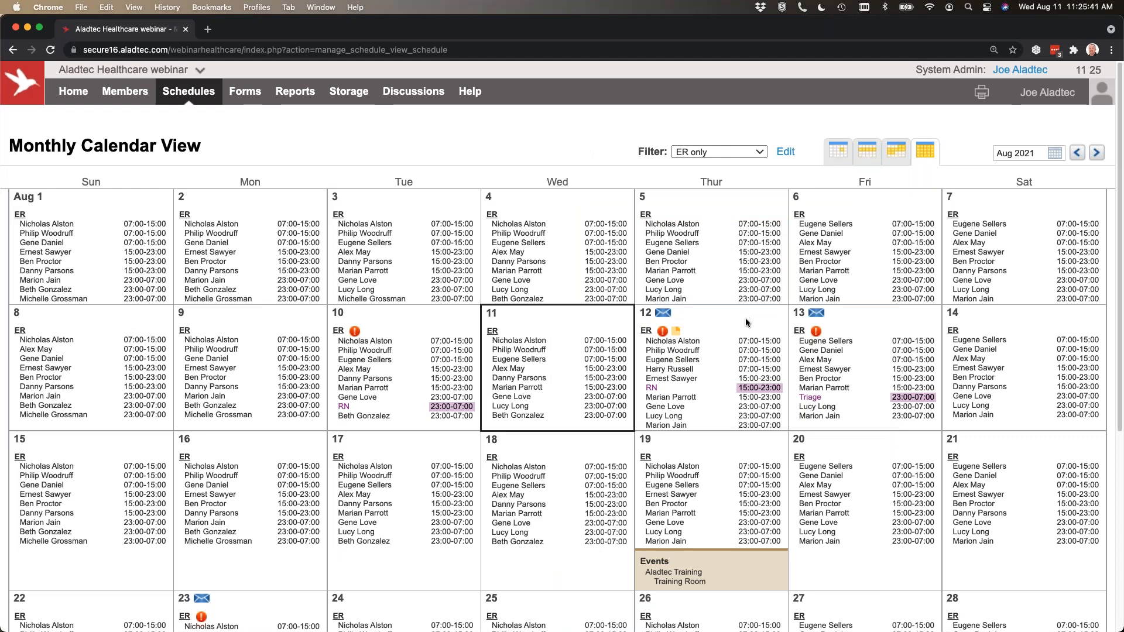
mouse_move(747, 410)
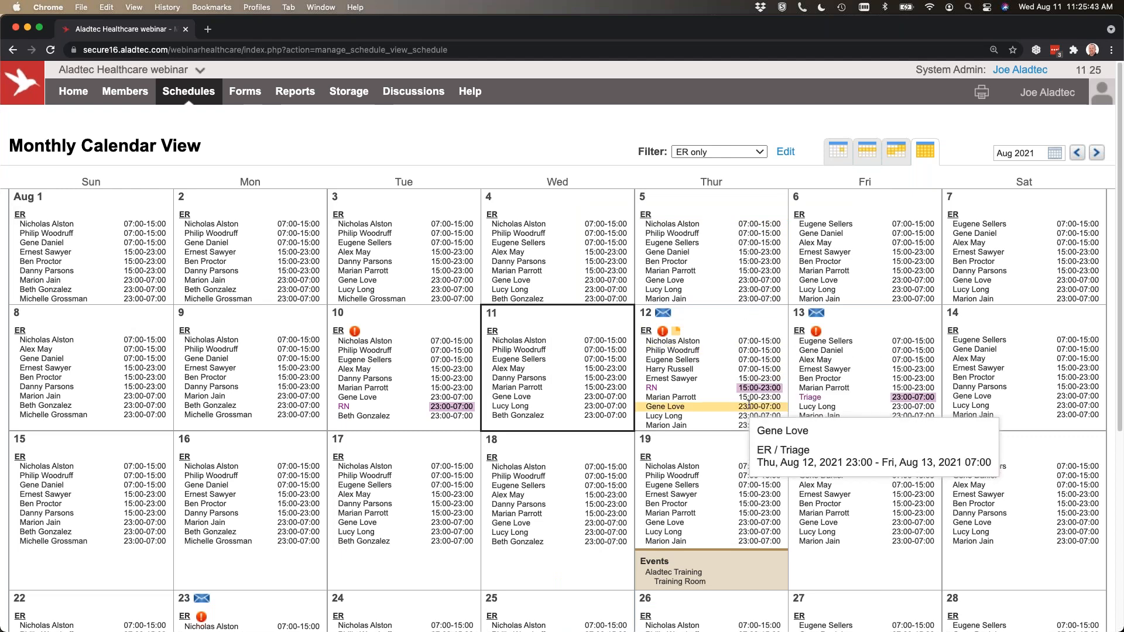
mouse_move(763, 391)
mouse_move(923, 400)
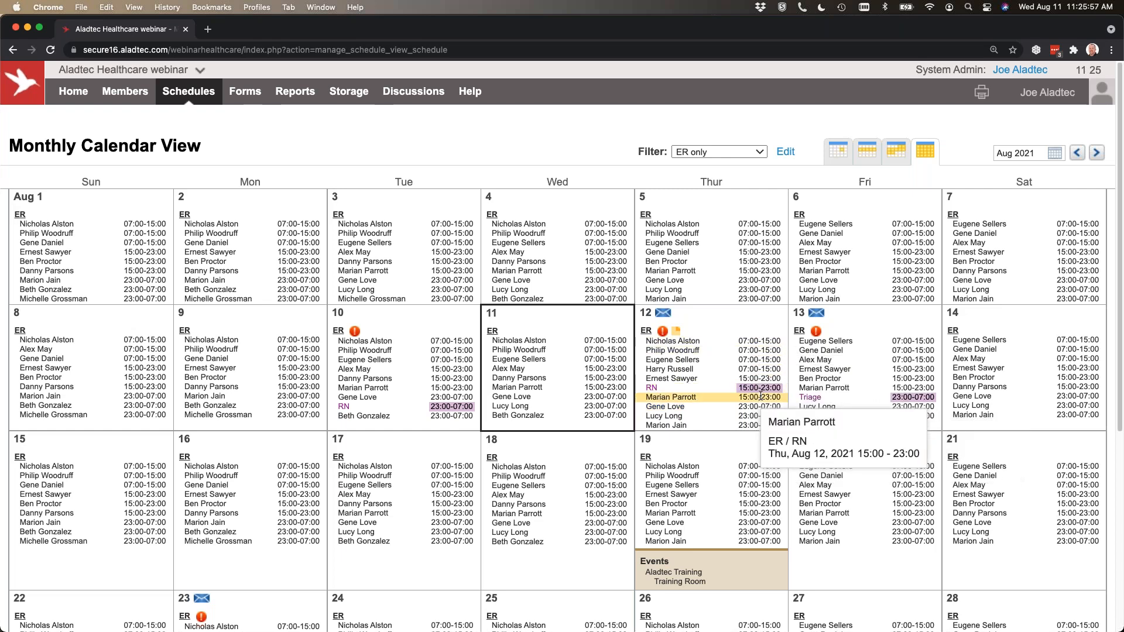
Open the August 12 ER schedule for hourly editing from the monthly calendar.
mouse_move(189, 91)
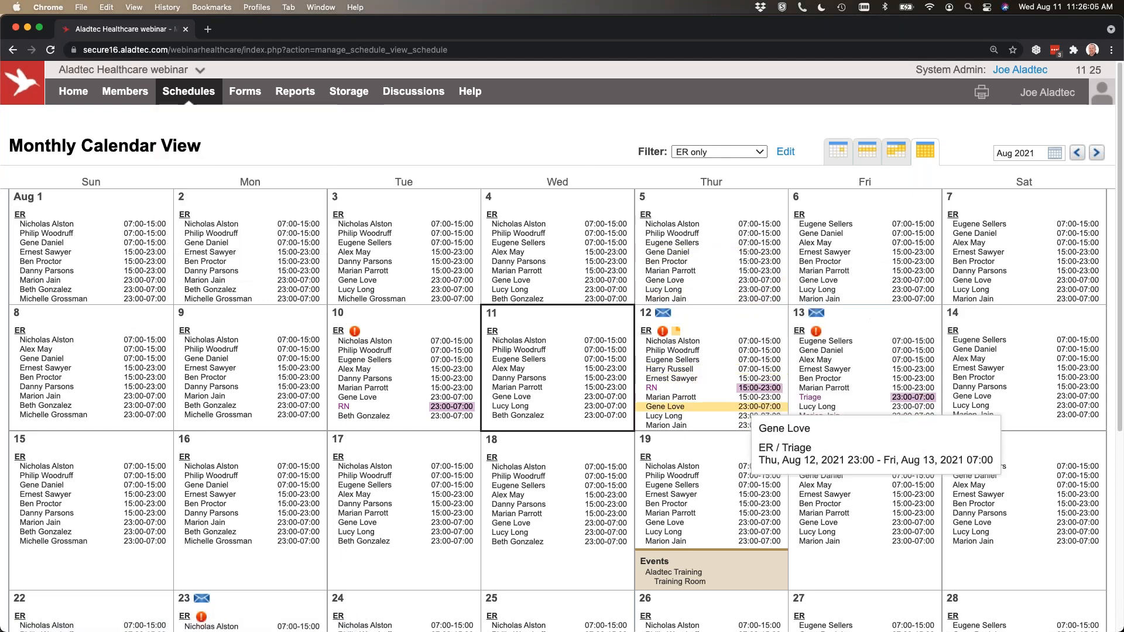
mouse_move(645, 332)
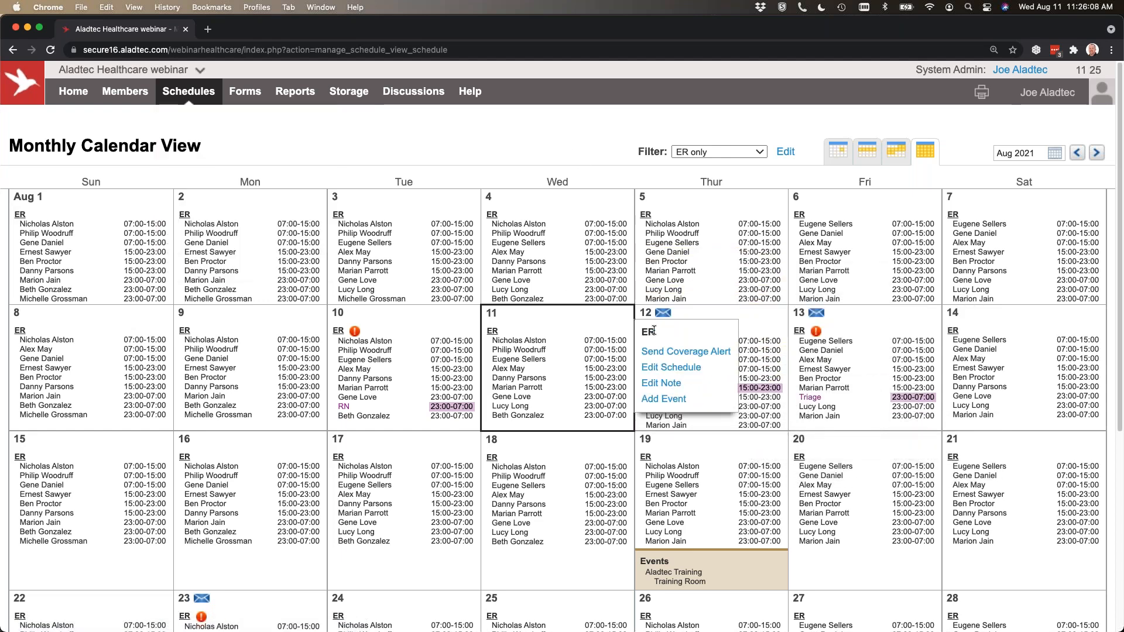
click(681, 368)
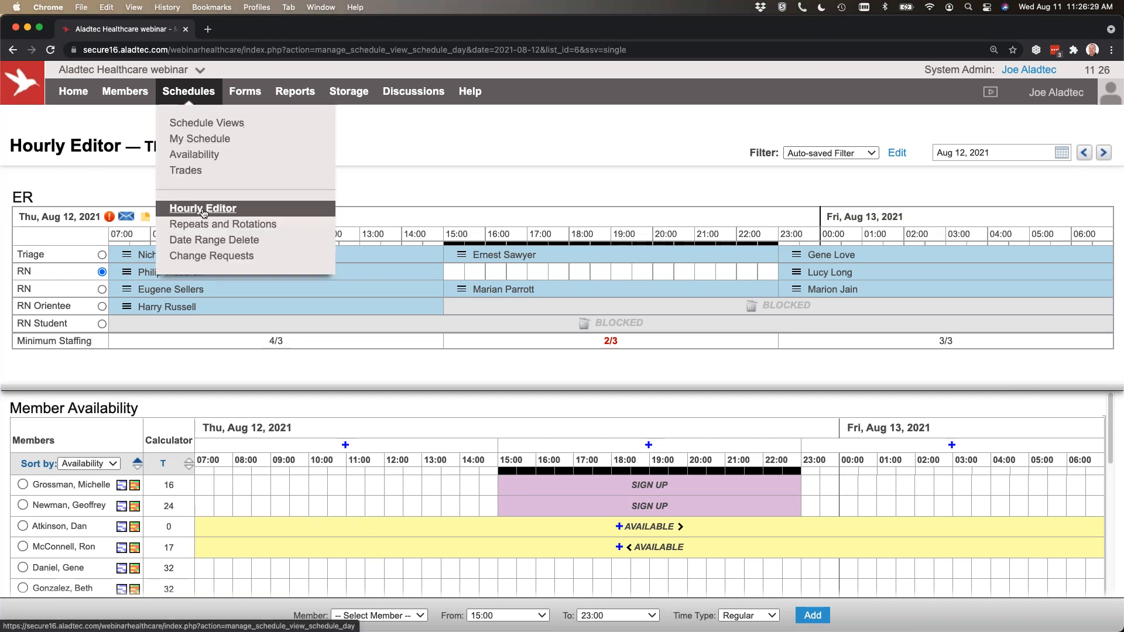
Examine the date picker and the August 12 ER hourly grid, including its positions, open RN hours and minimum staffing.
drag(144, 146, 268, 147)
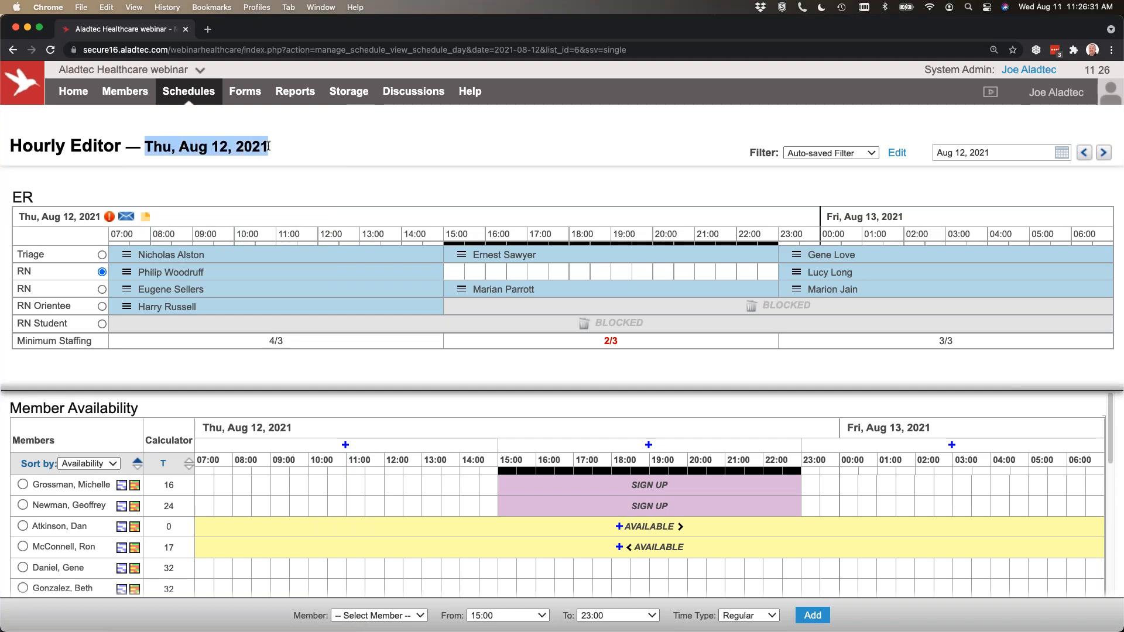
click(1005, 154)
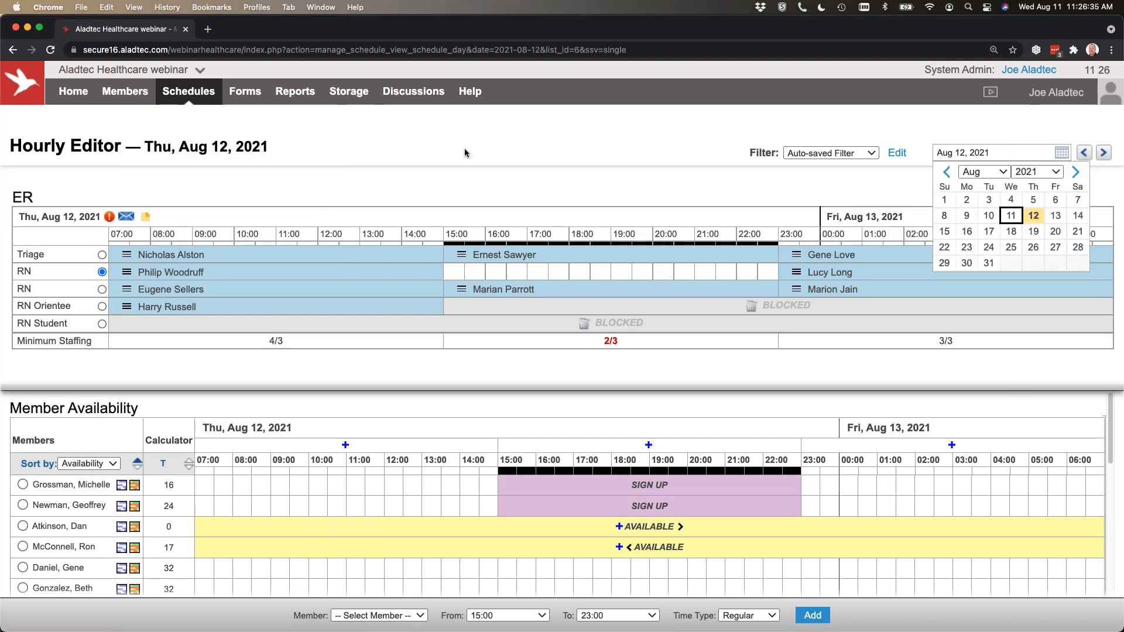
click(447, 167)
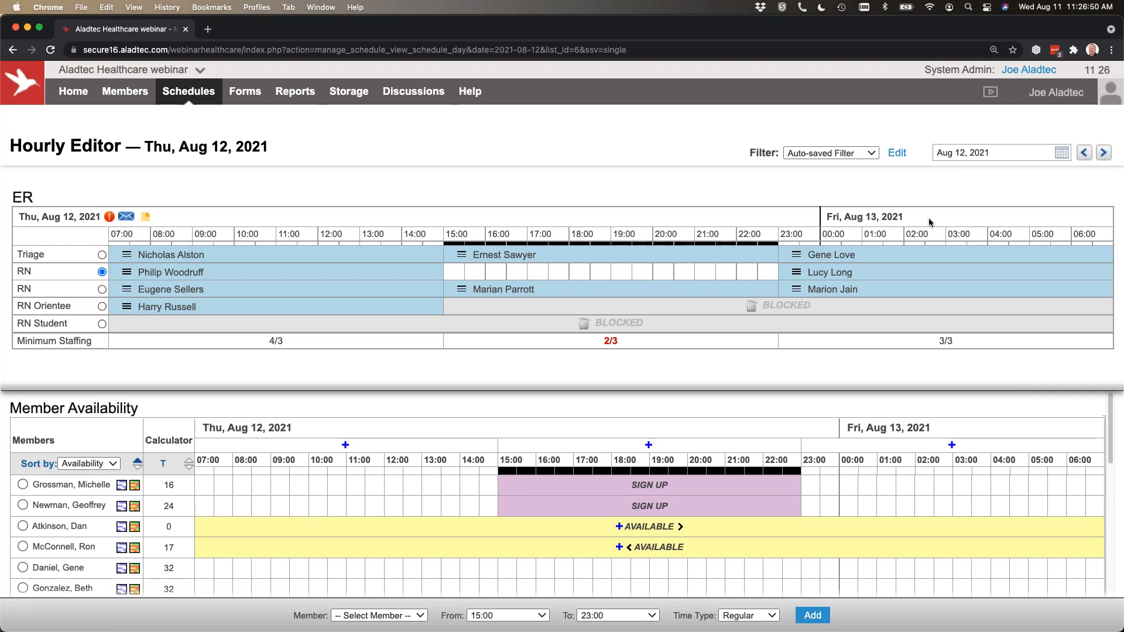
mouse_move(350, 272)
mouse_move(759, 323)
mouse_move(445, 255)
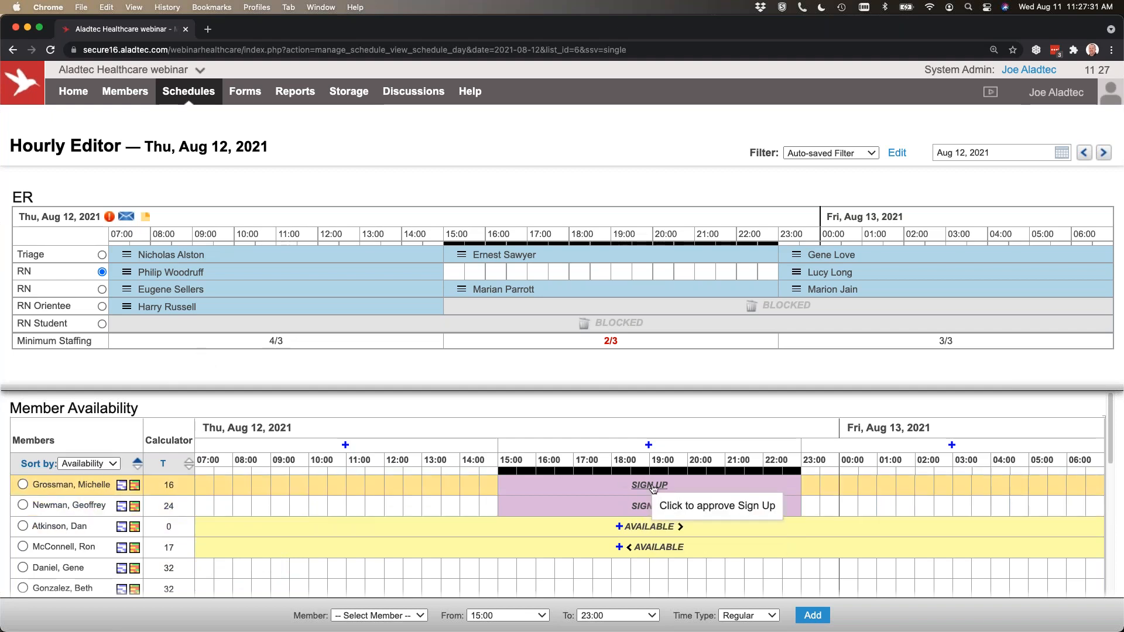
Approve the first listed member's pending sign-up for the open ER RN shift from 15:00 to 23:00 on August 12.
click(760, 276)
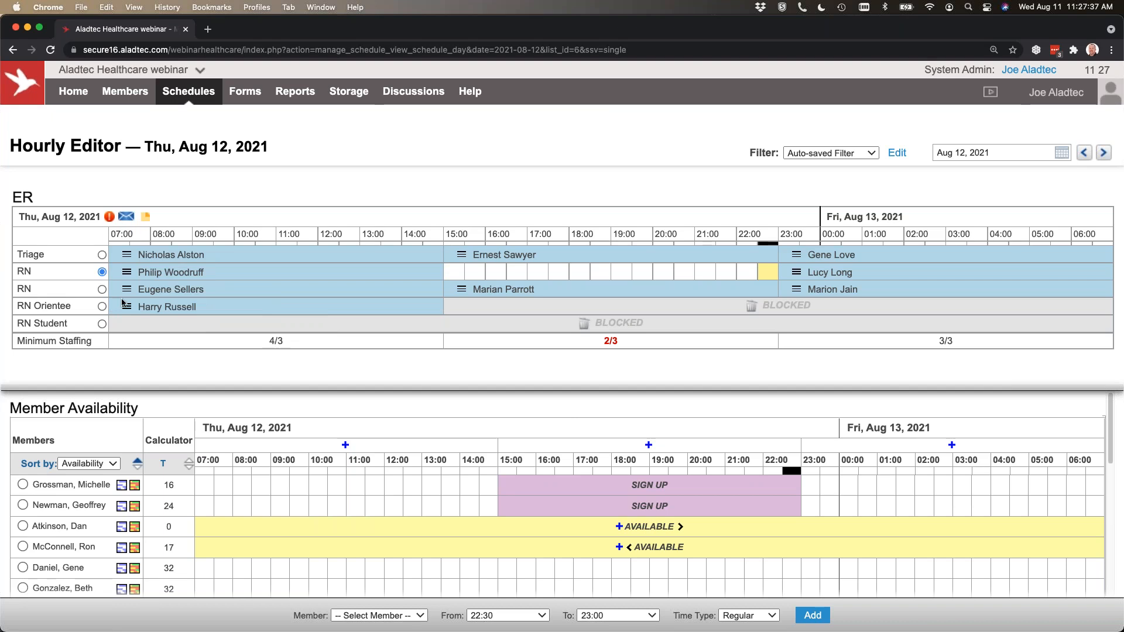
click(102, 272)
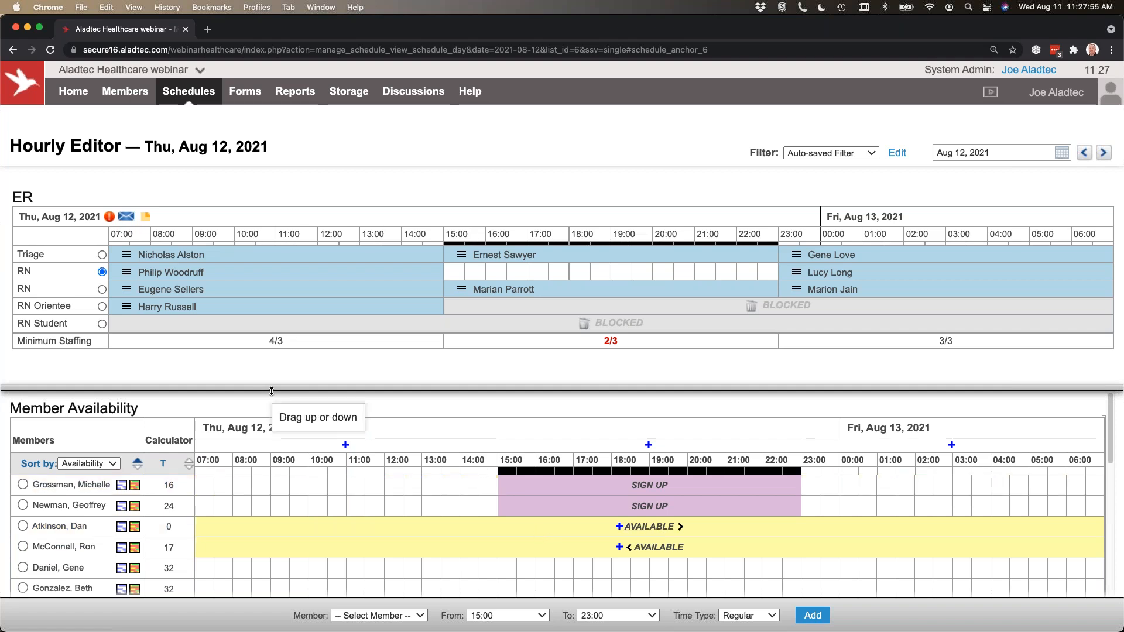
drag(271, 391, 276, 367)
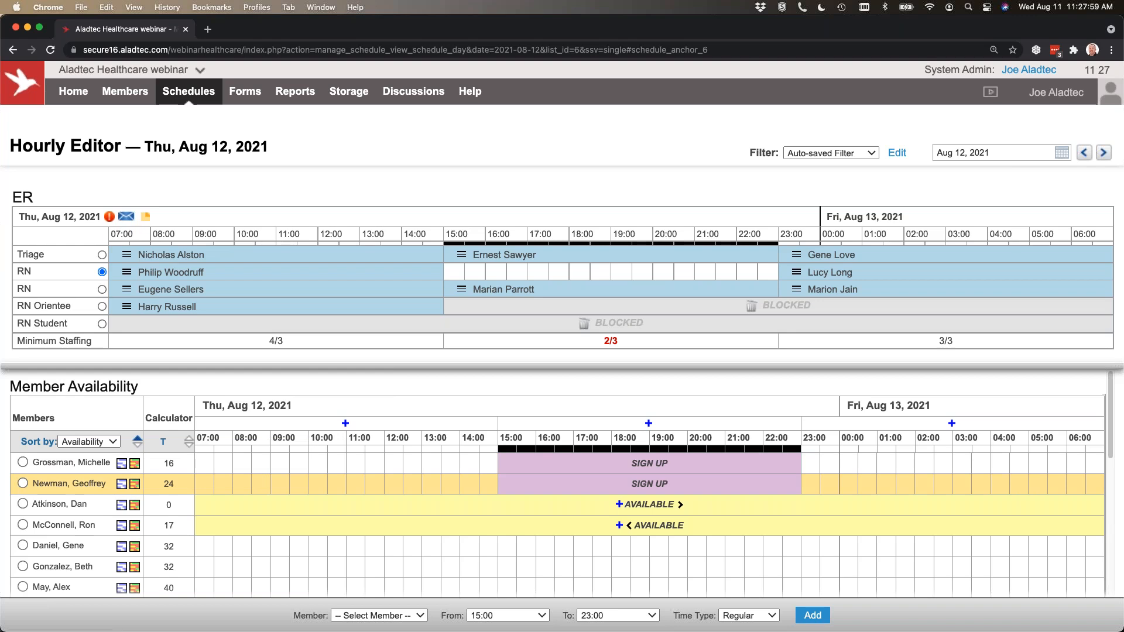
click(651, 467)
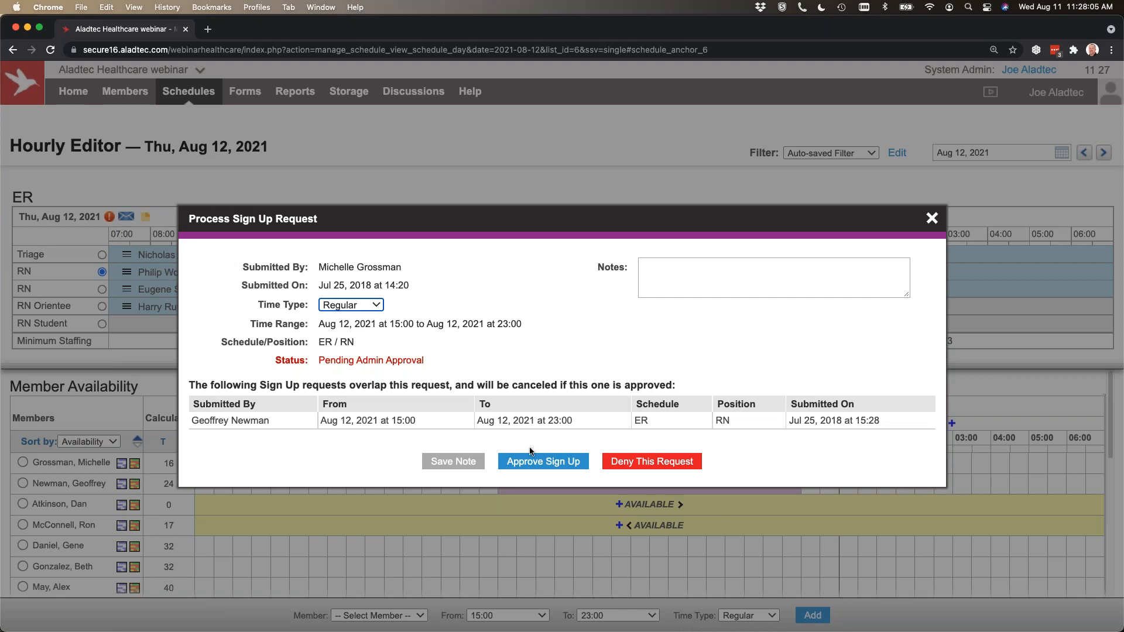
click(556, 467)
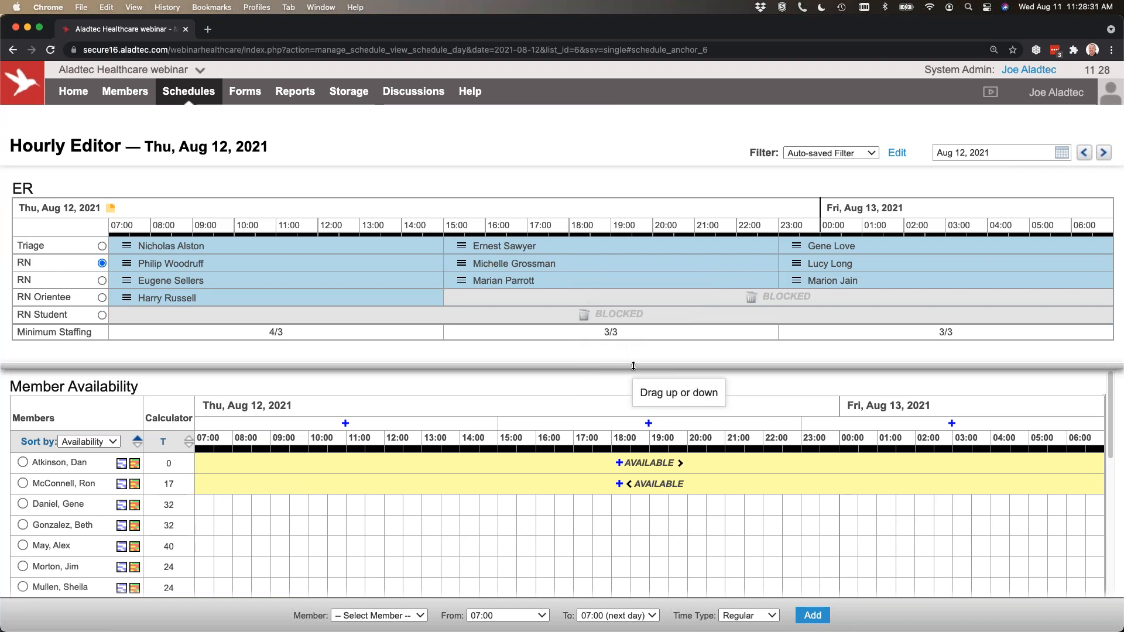
Enlarge the schedule area and adjust the newly approved RN shift to run from 19:00 to 23:00.
drag(629, 369, 629, 399)
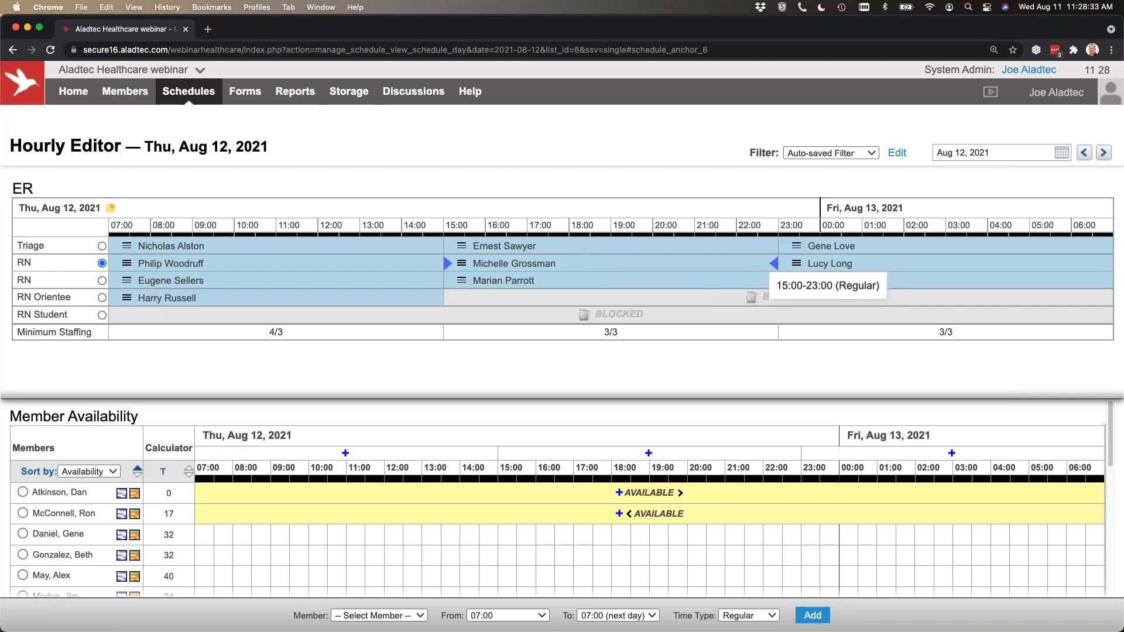
drag(771, 262, 691, 261)
drag(571, 263, 650, 262)
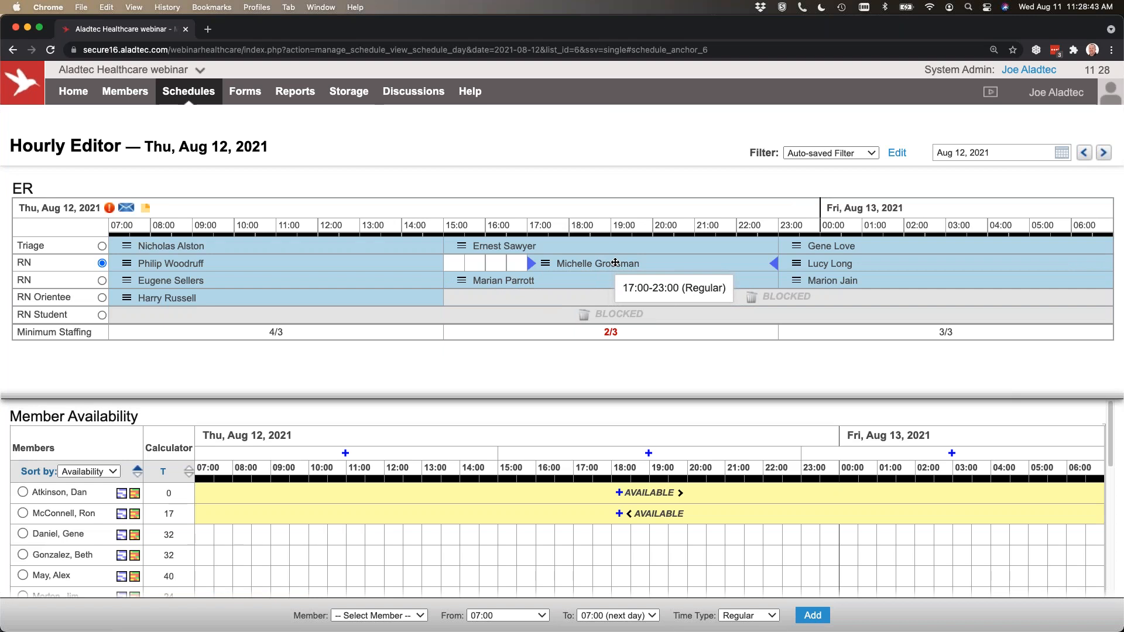
drag(532, 263, 613, 264)
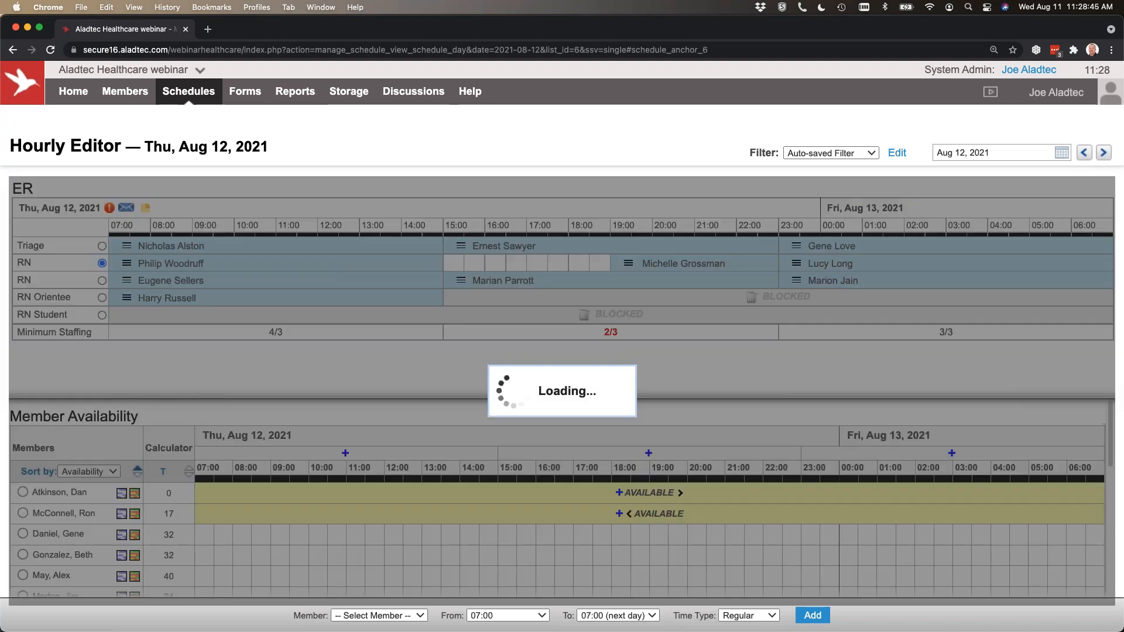
Extend the first RN row's 07:00 shift to end at 19:00, and shorten it to end at 12:00.
drag(443, 263, 610, 263)
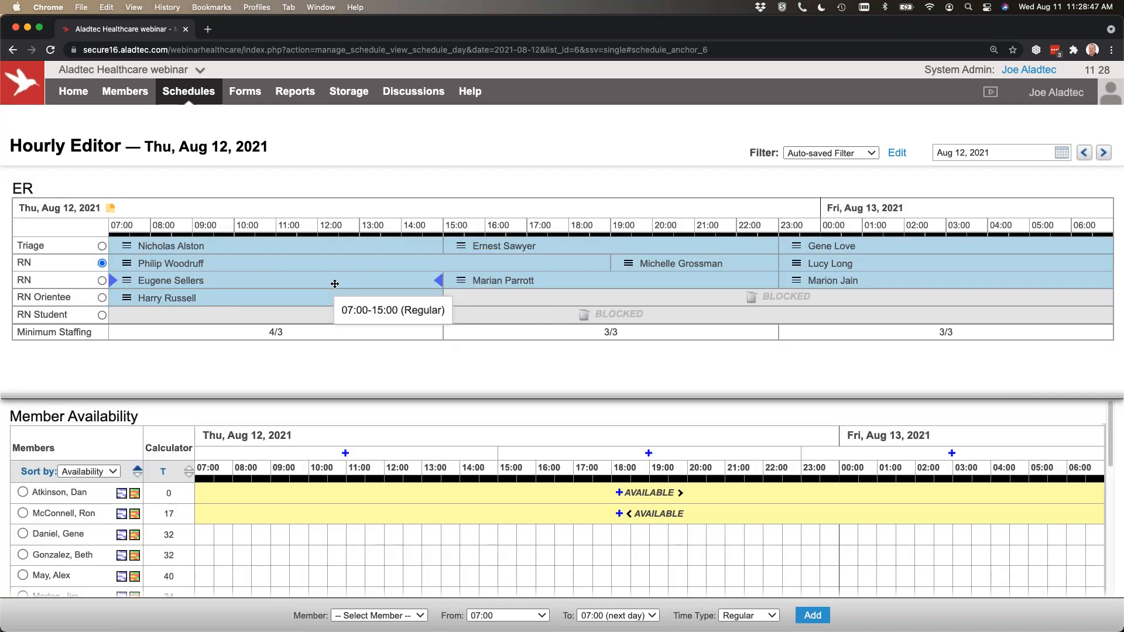
mouse_move(112, 263)
mouse_down()
mouse_move(418, 264)
mouse_move(594, 250)
mouse_move(257, 263)
mouse_up()
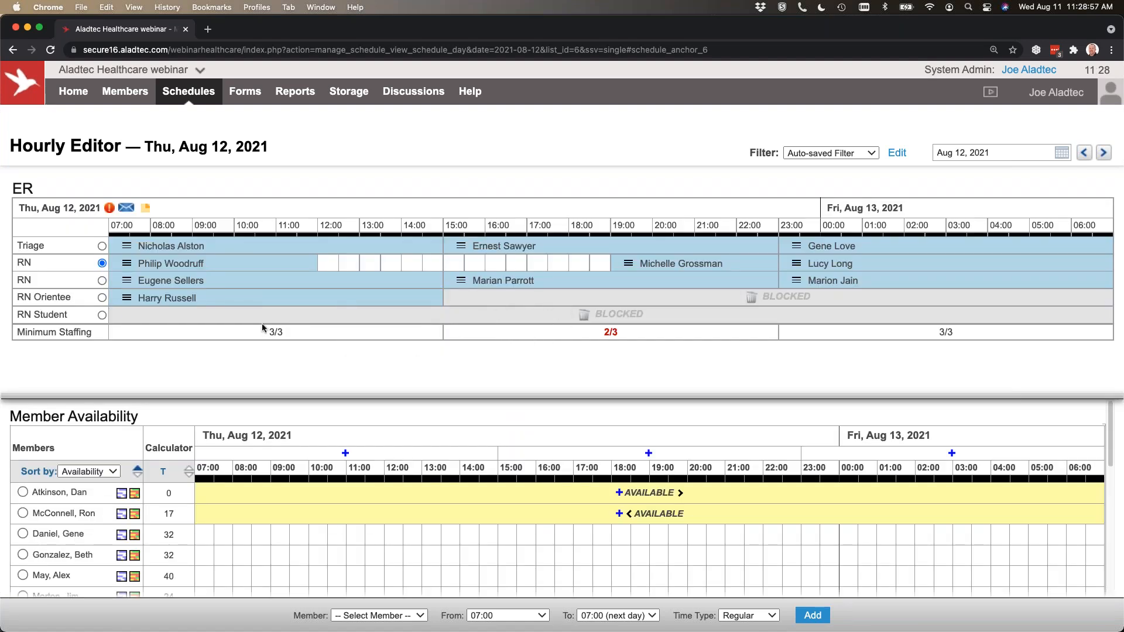
Unblock the RN Student position from 07:00 to 15:00 and assign a qualified member with 24 calculated hours to it.
drag(163, 317, 442, 317)
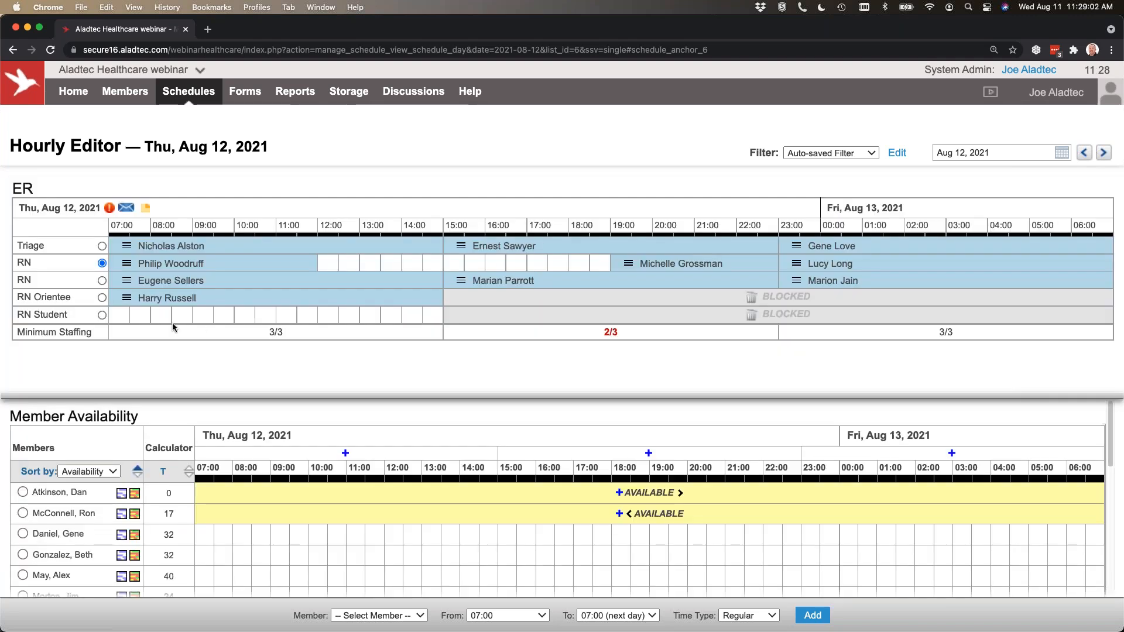
click(102, 315)
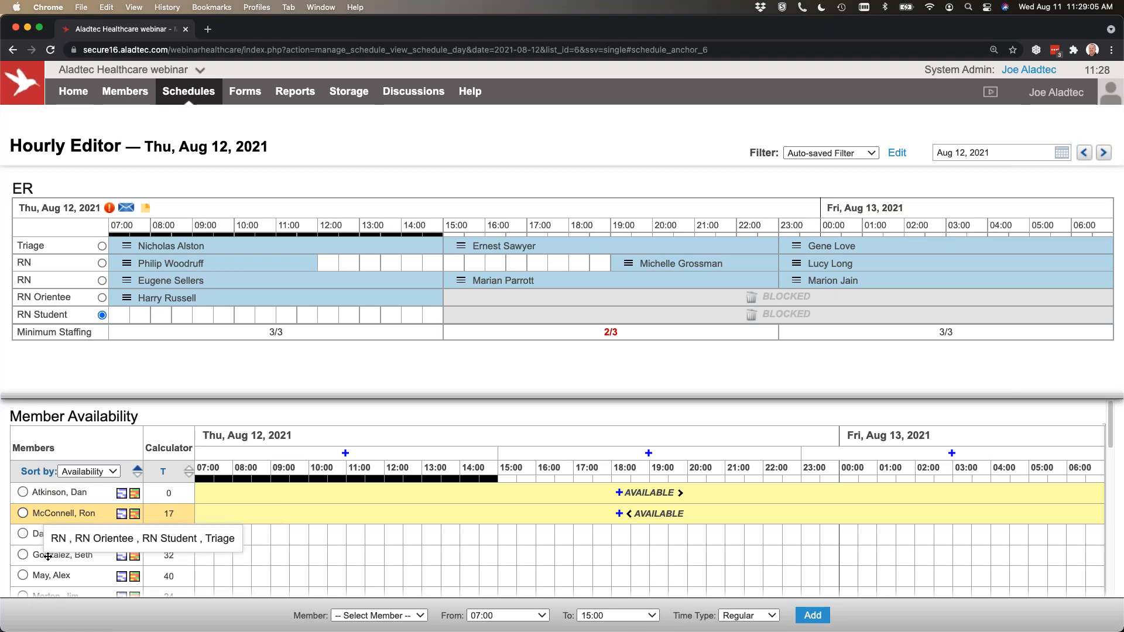
scroll(106, 532, down, 3)
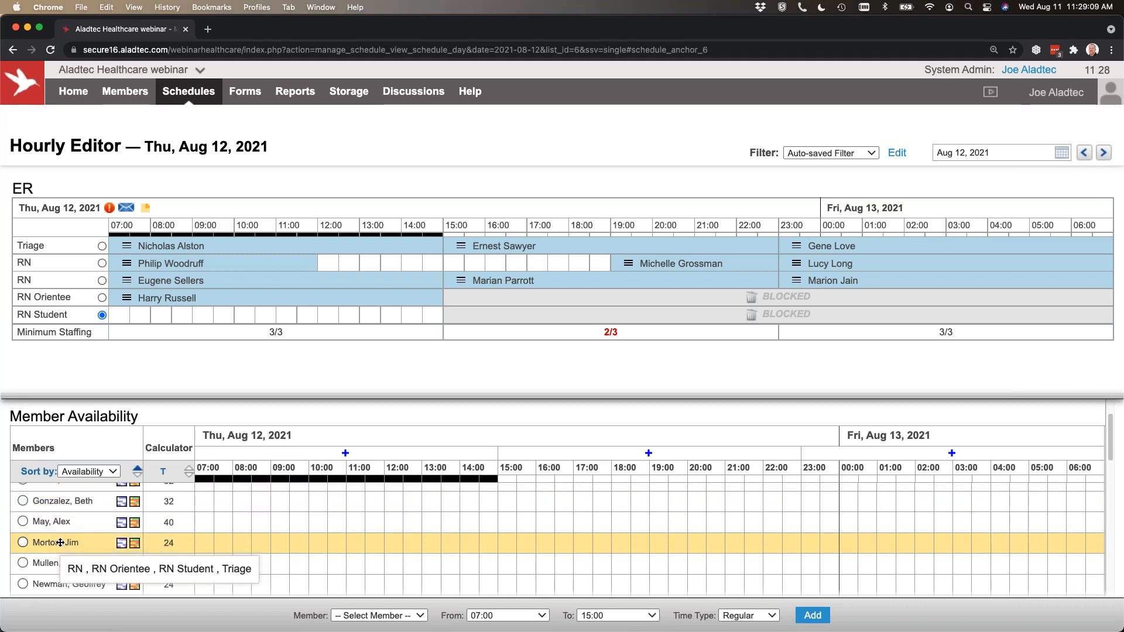
mouse_move(61, 543)
mouse_down()
mouse_move(113, 515)
mouse_move(223, 315)
mouse_up()
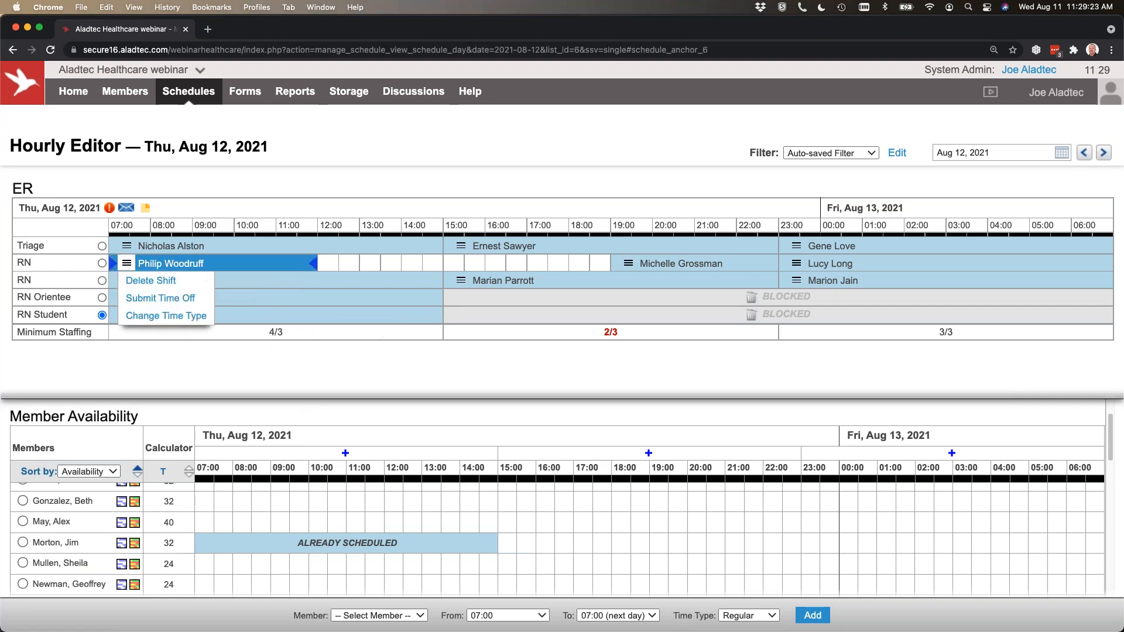
Schedule a member with 40 calculated hours in the first RN row from 12:00 to 15:00 as Regular time, and extend the shift to 19:00.
click(102, 264)
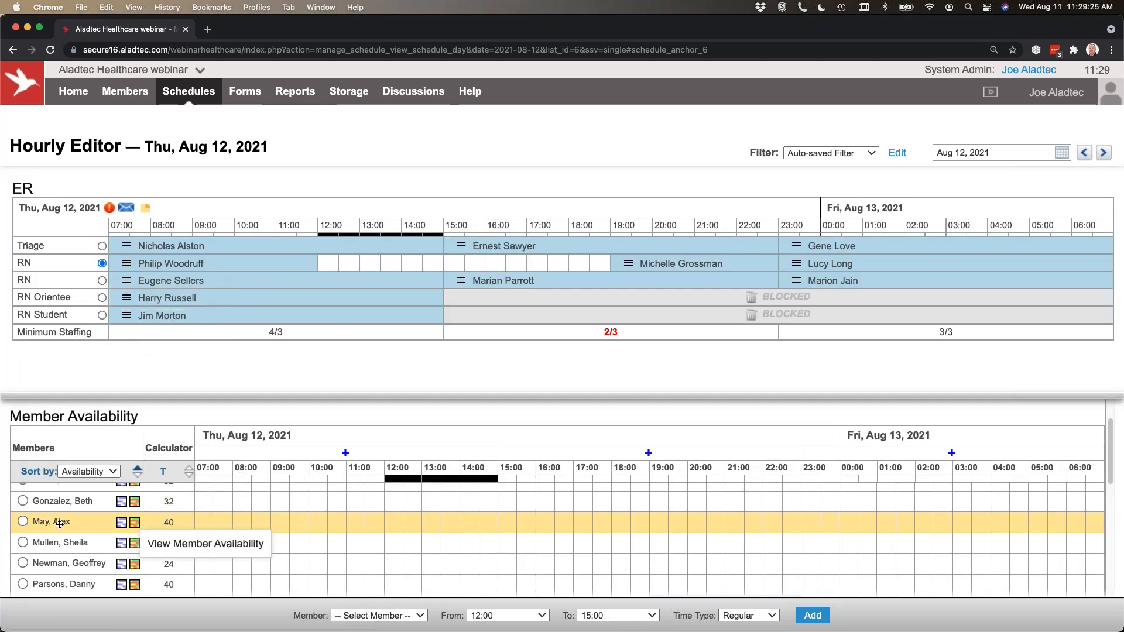
click(22, 522)
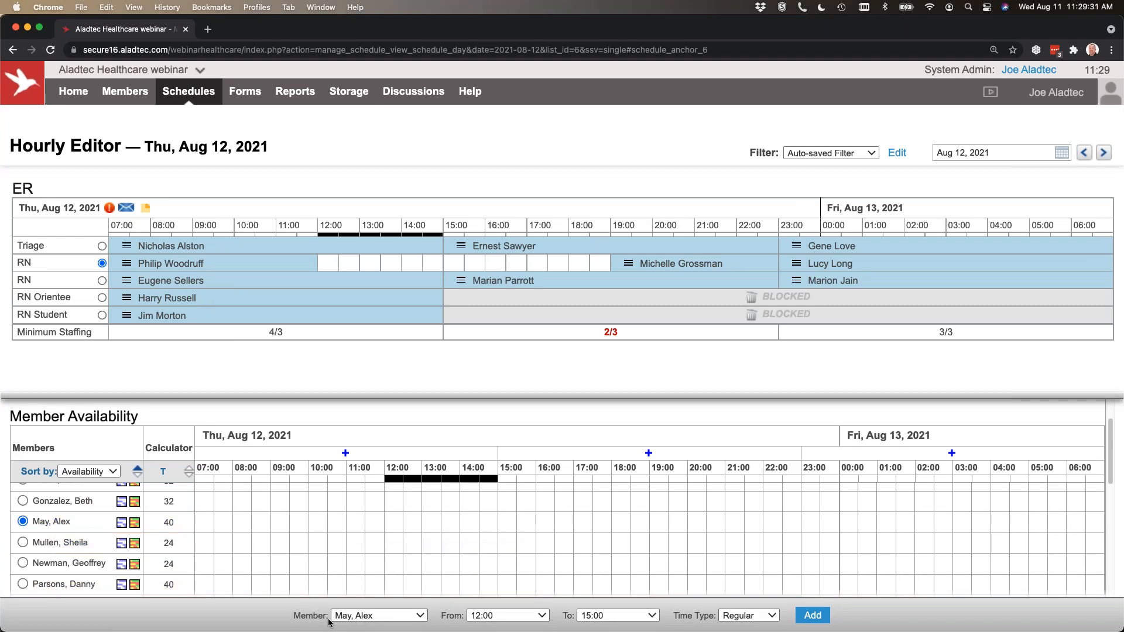
click(387, 619)
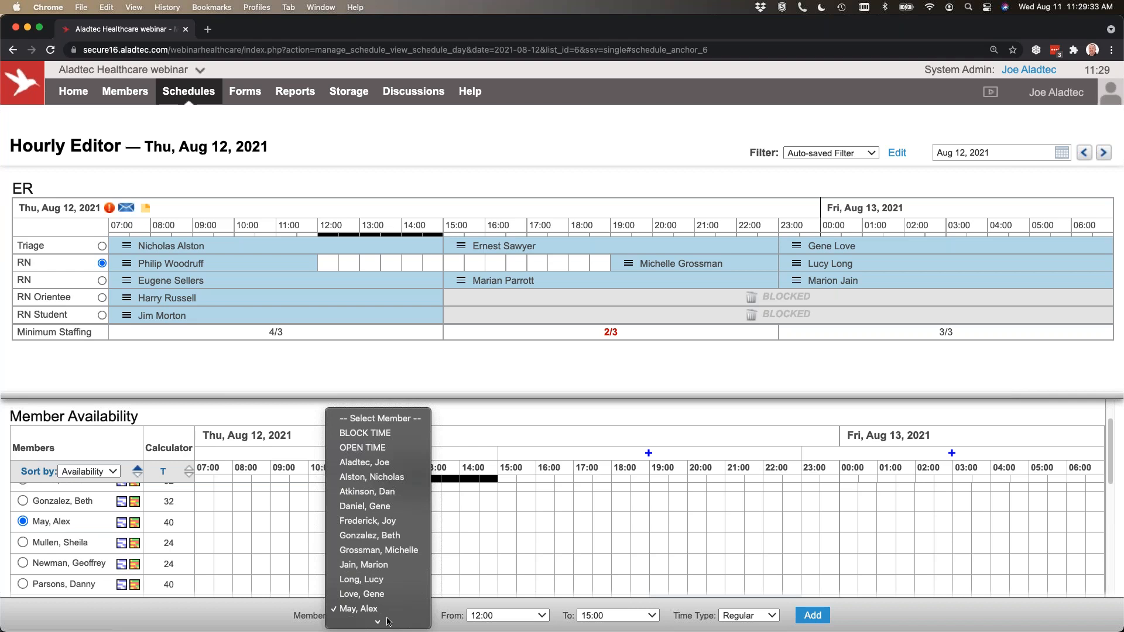
click(280, 618)
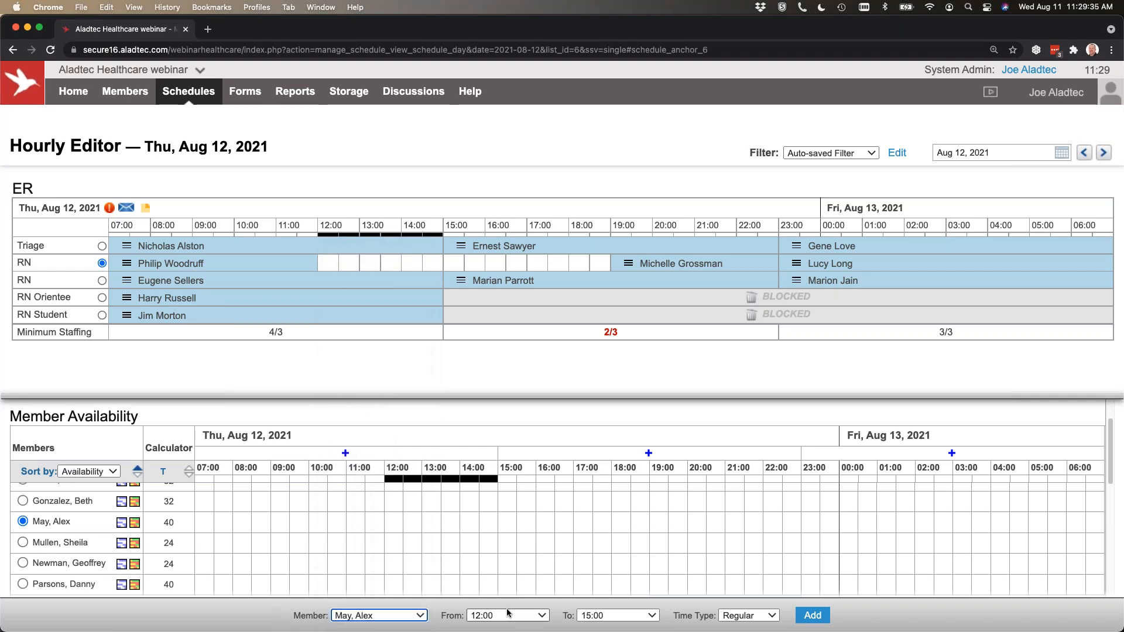
click(812, 615)
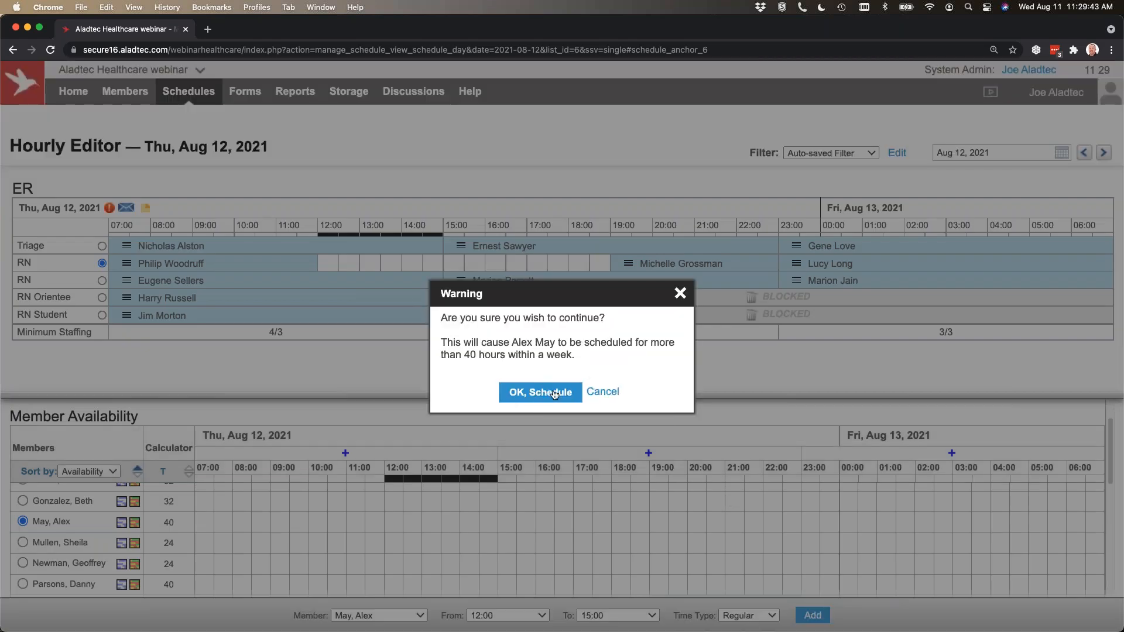
click(553, 394)
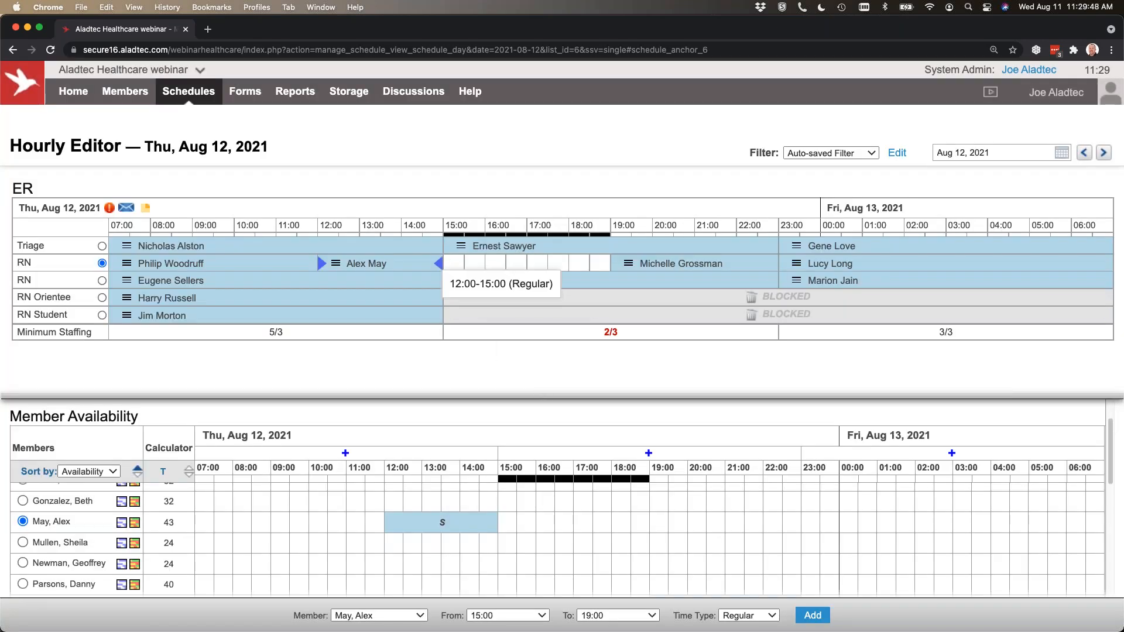
drag(443, 263, 609, 264)
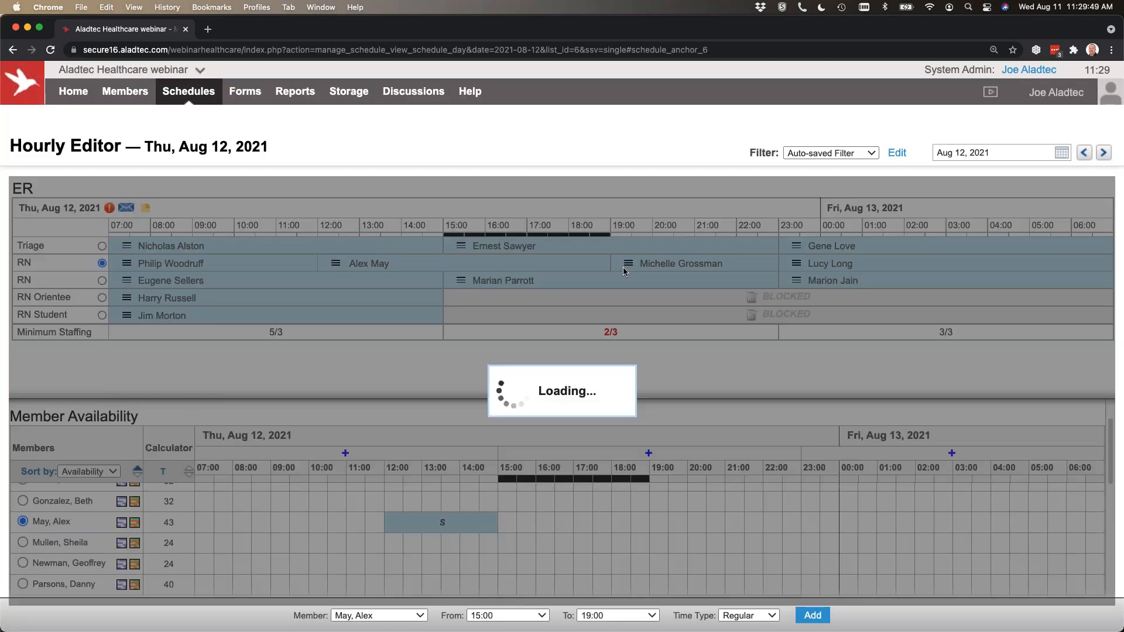
click(540, 392)
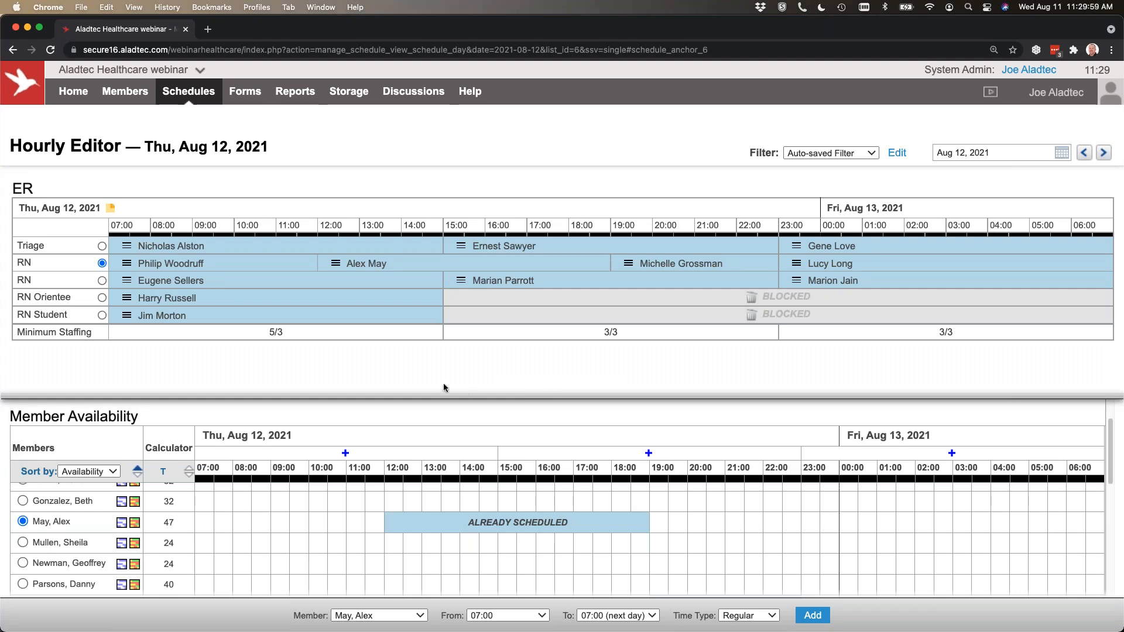
Delete the second RN row's 15:00 to 23:00 shift on Aug 12, and select that opening to check member availability and coverage messaging.
drag(189, 395, 202, 377)
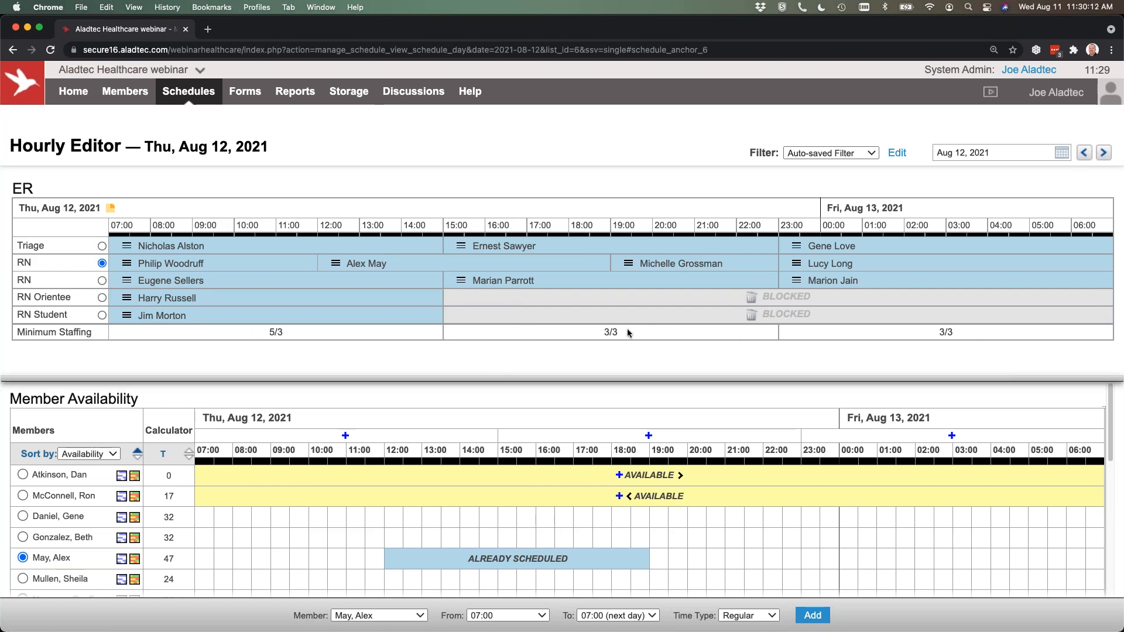
click(461, 281)
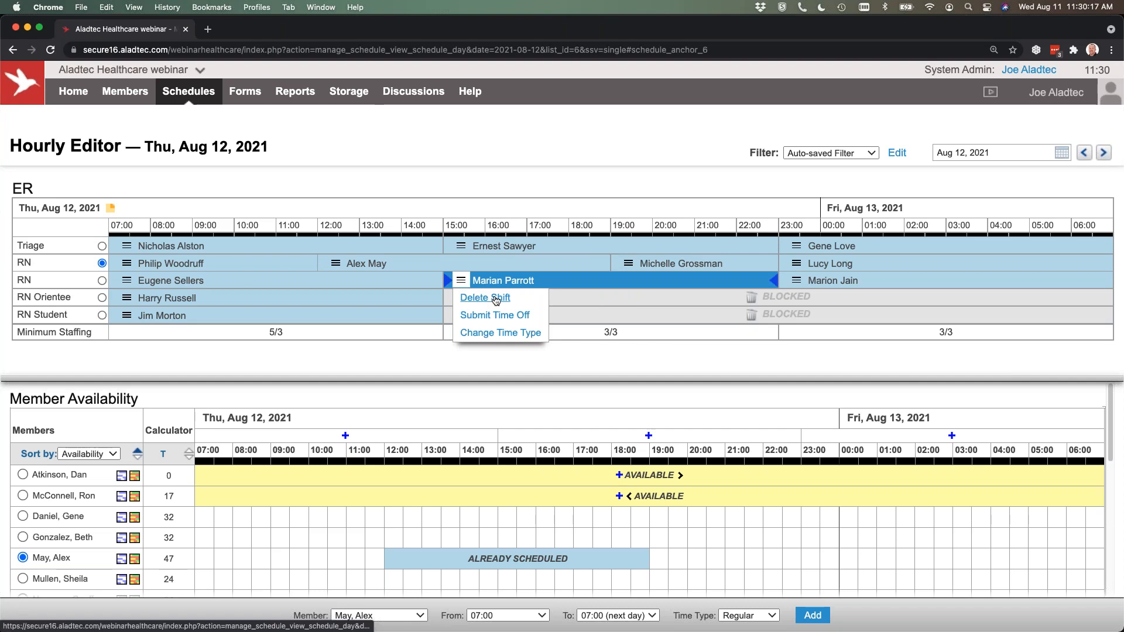
click(496, 300)
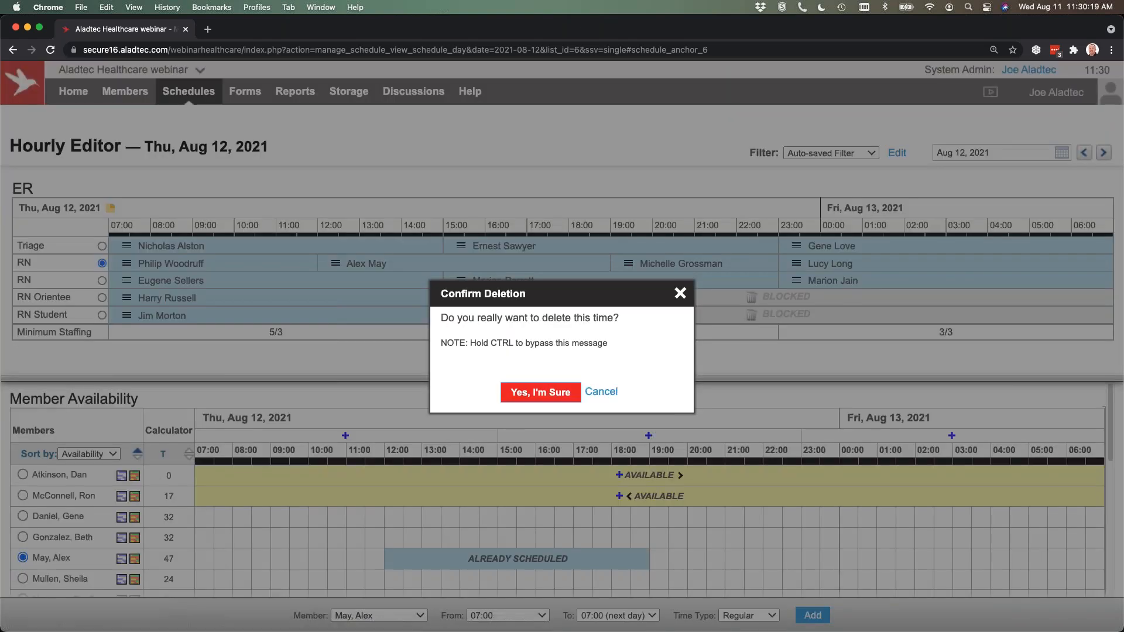
click(543, 399)
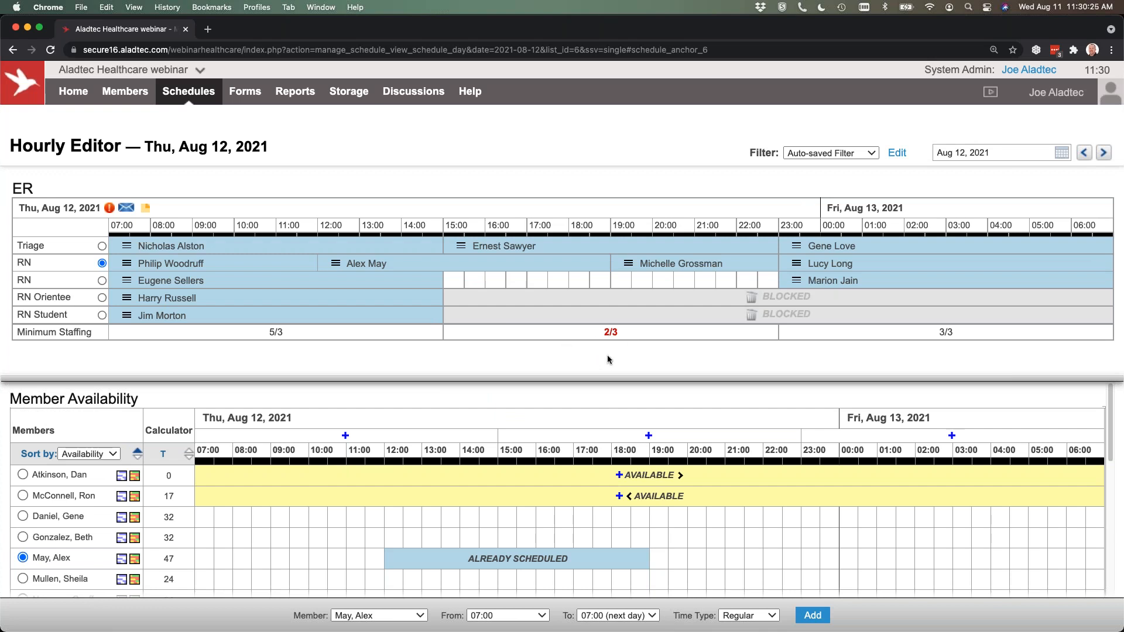
click(102, 281)
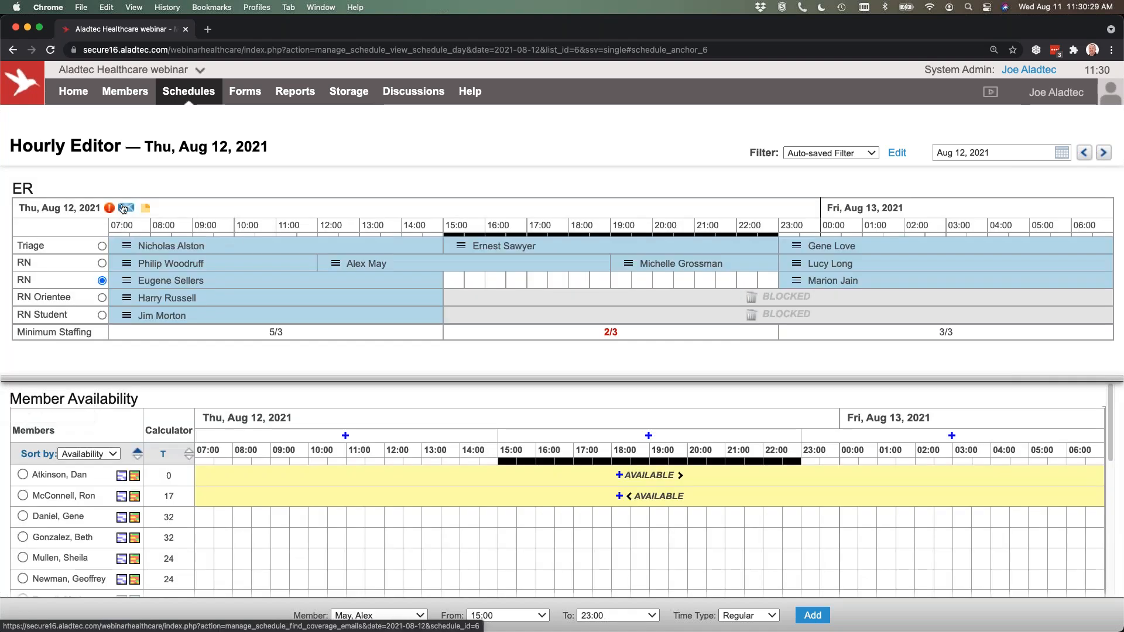
click(123, 209)
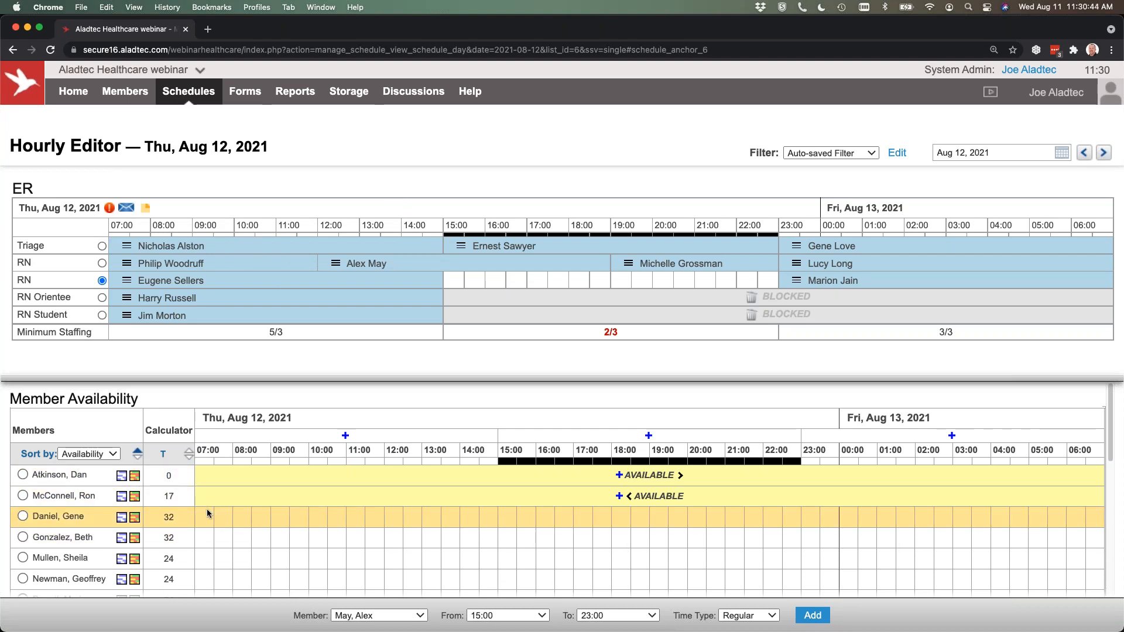
Go to the Aug 13, 2021 schedule and select the open Triage shift from 23:00 to 07:00 to check who can fill it.
click(1102, 152)
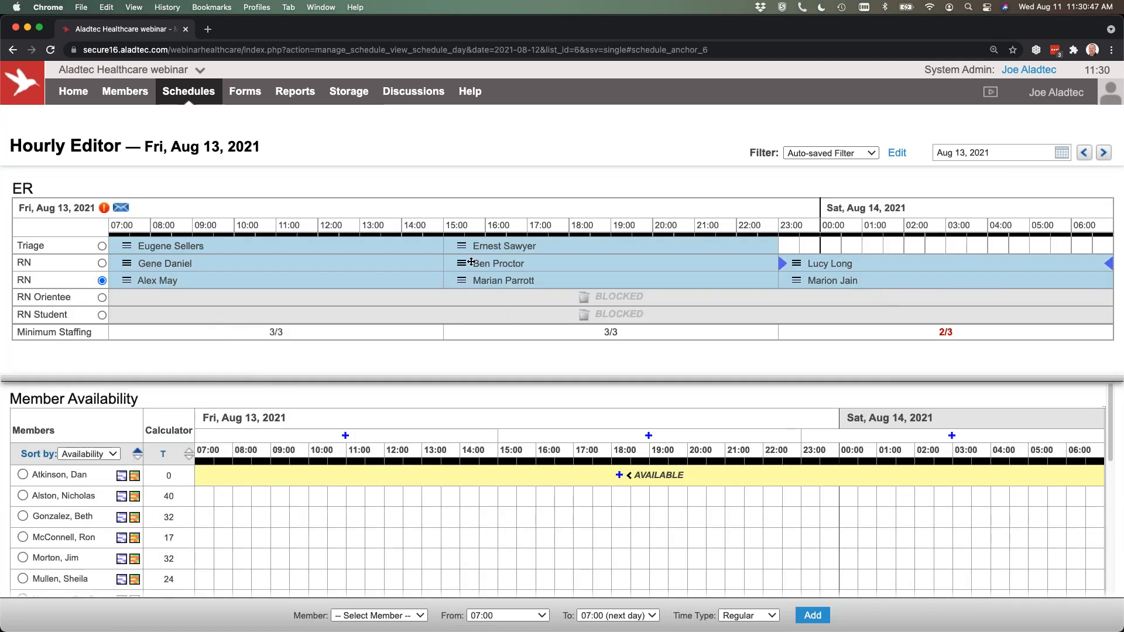
click(101, 246)
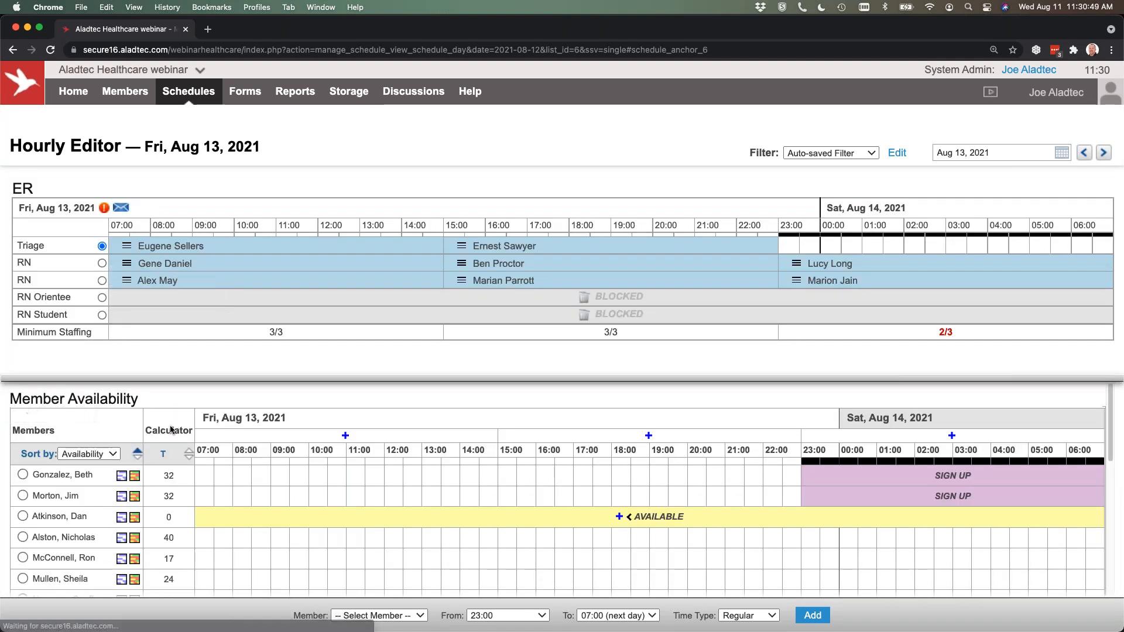
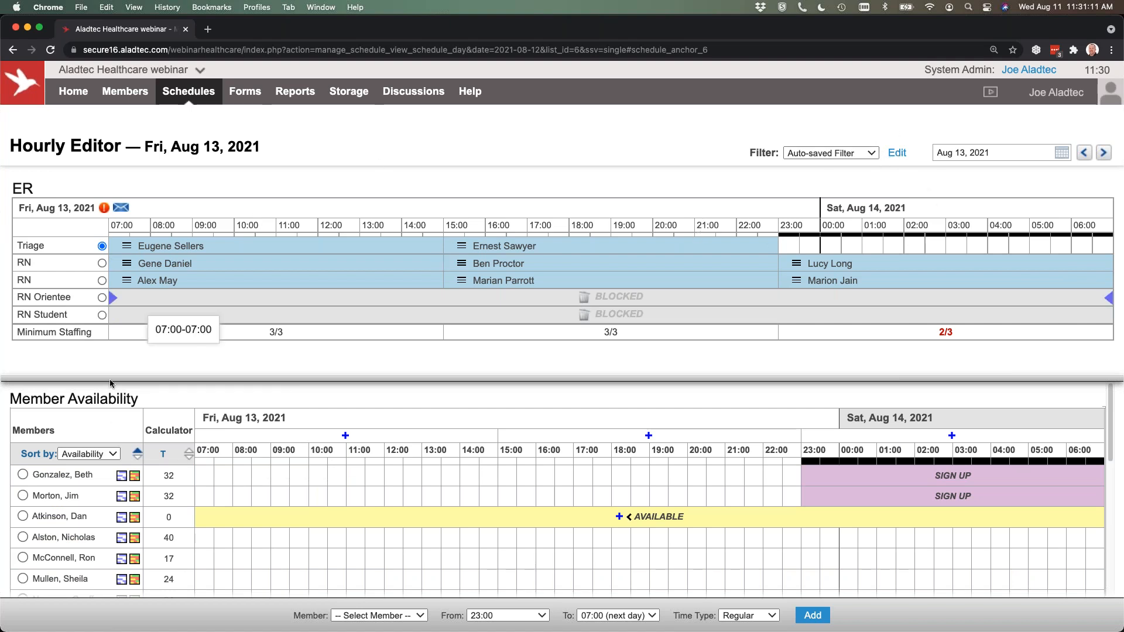
Set the filter's calculator date range to Selected Year to Date, add Date Hired as member info, apply it, and resize the Member Availability area.
click(896, 154)
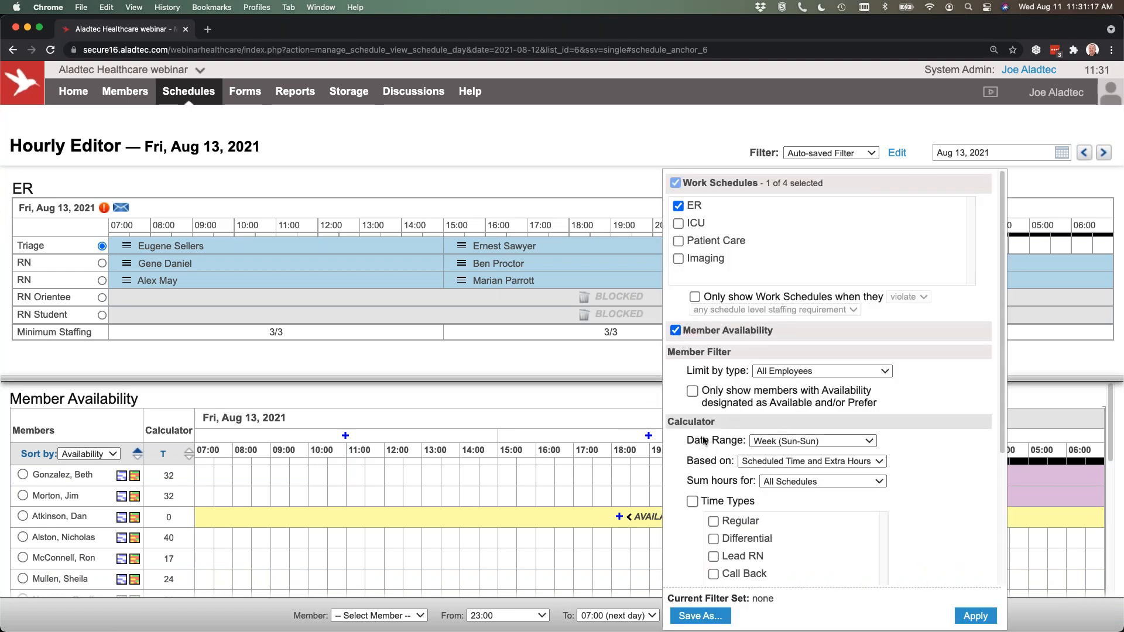
click(786, 444)
click(800, 483)
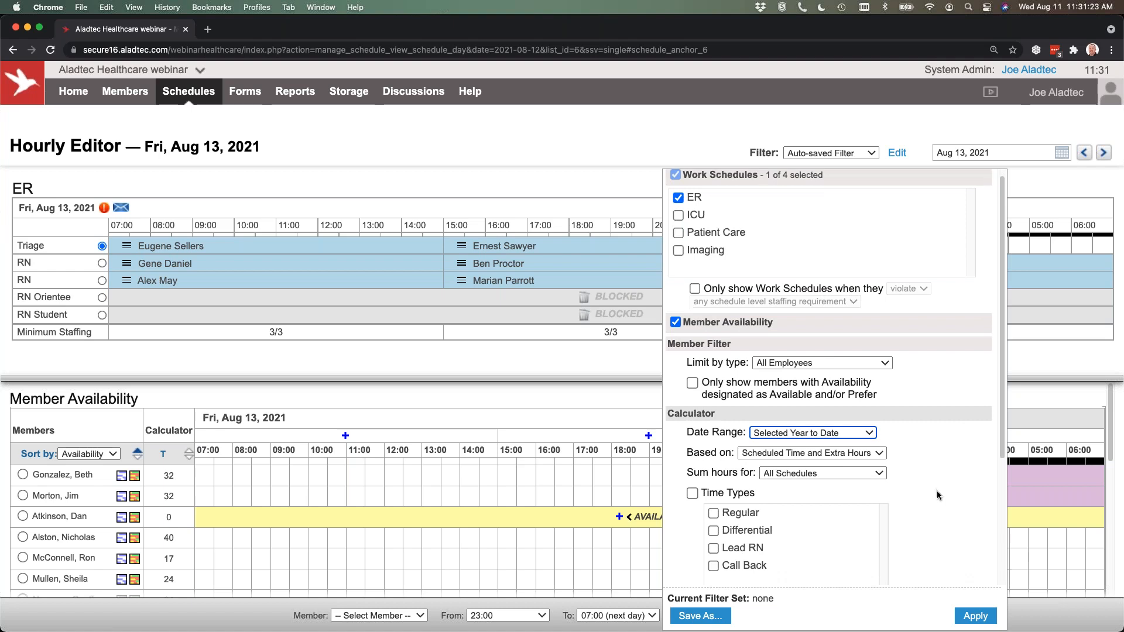
scroll(731, 348, down, 5)
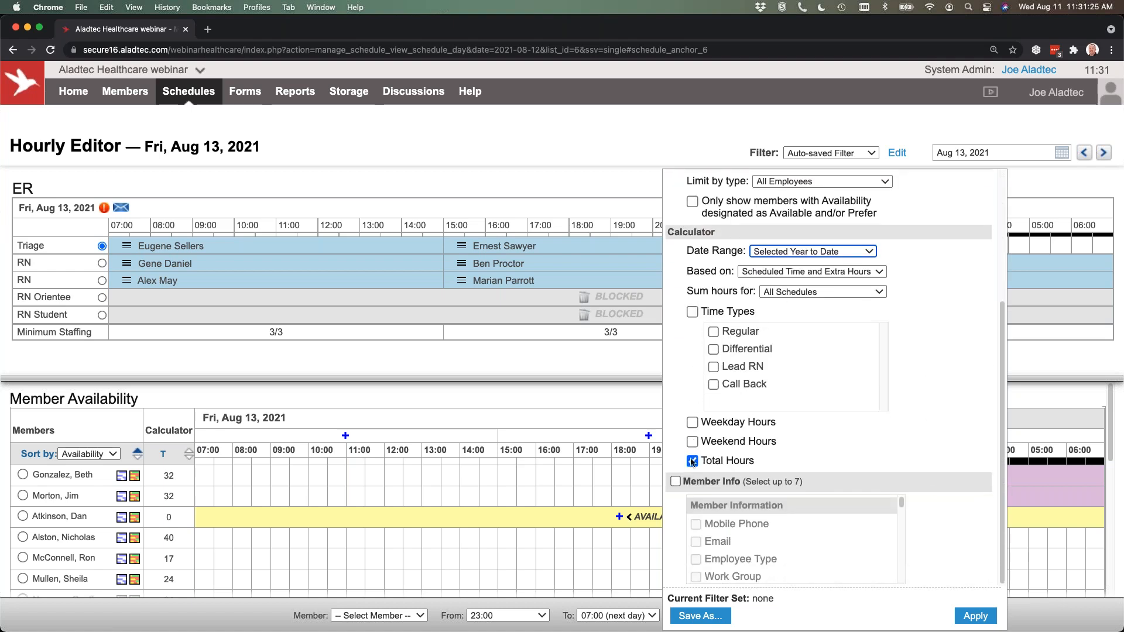
click(675, 481)
scroll(792, 569, down, 3)
click(754, 575)
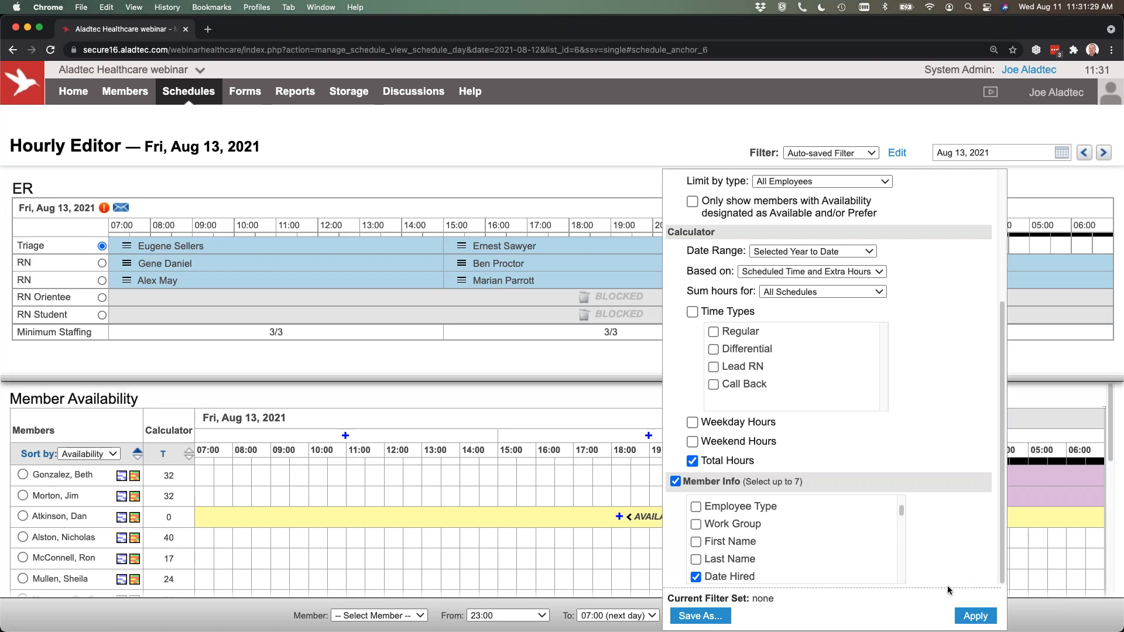
click(972, 616)
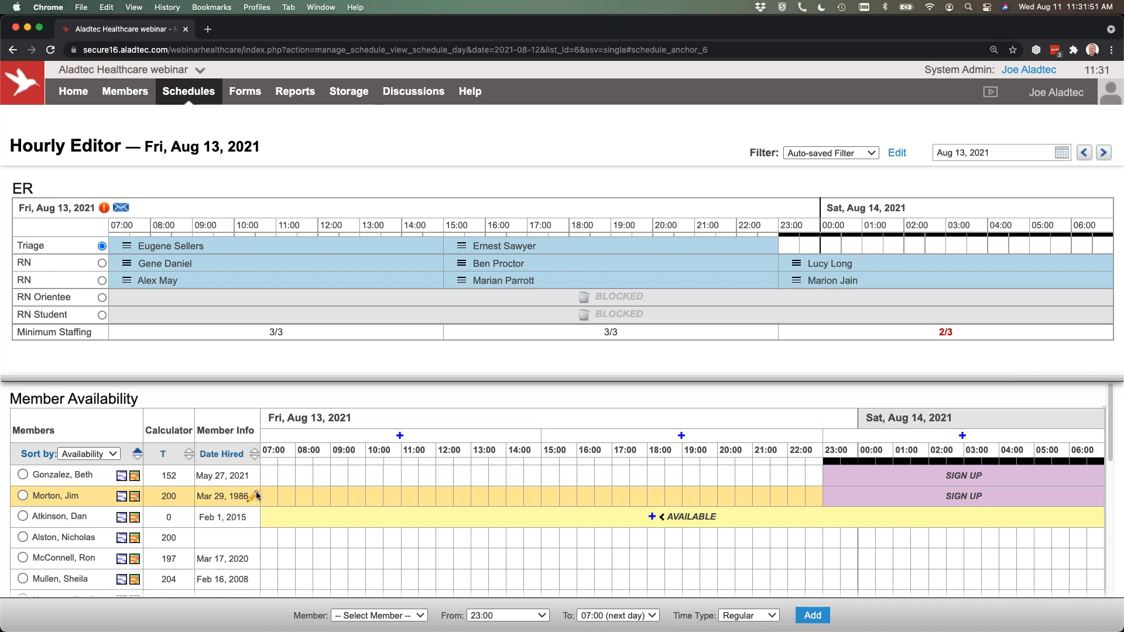
drag(412, 378, 414, 351)
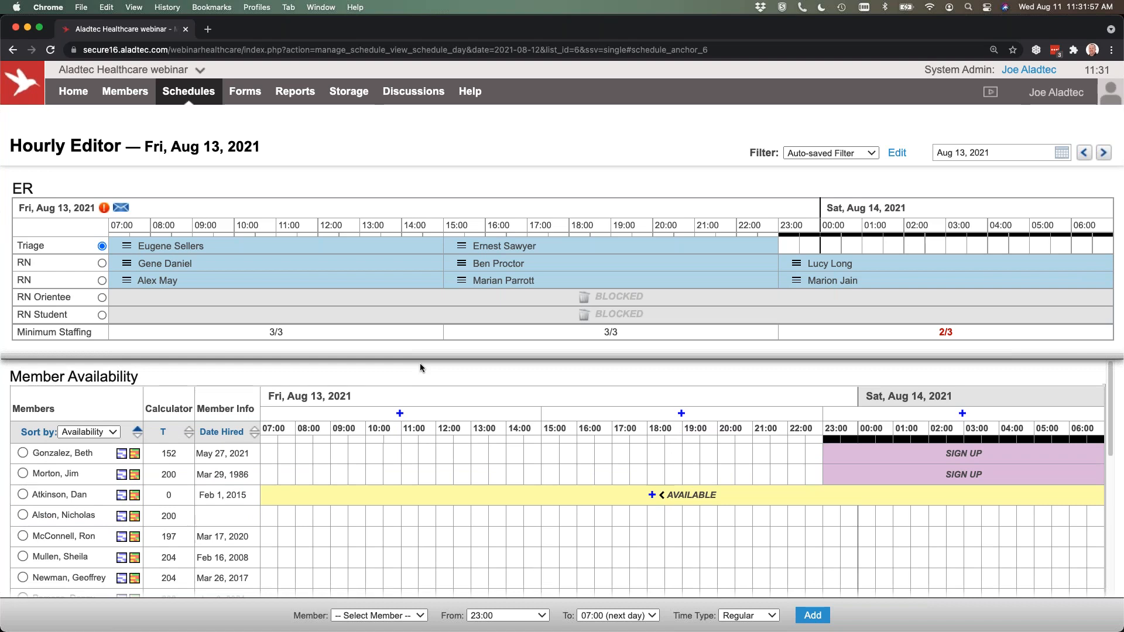
drag(420, 364, 440, 380)
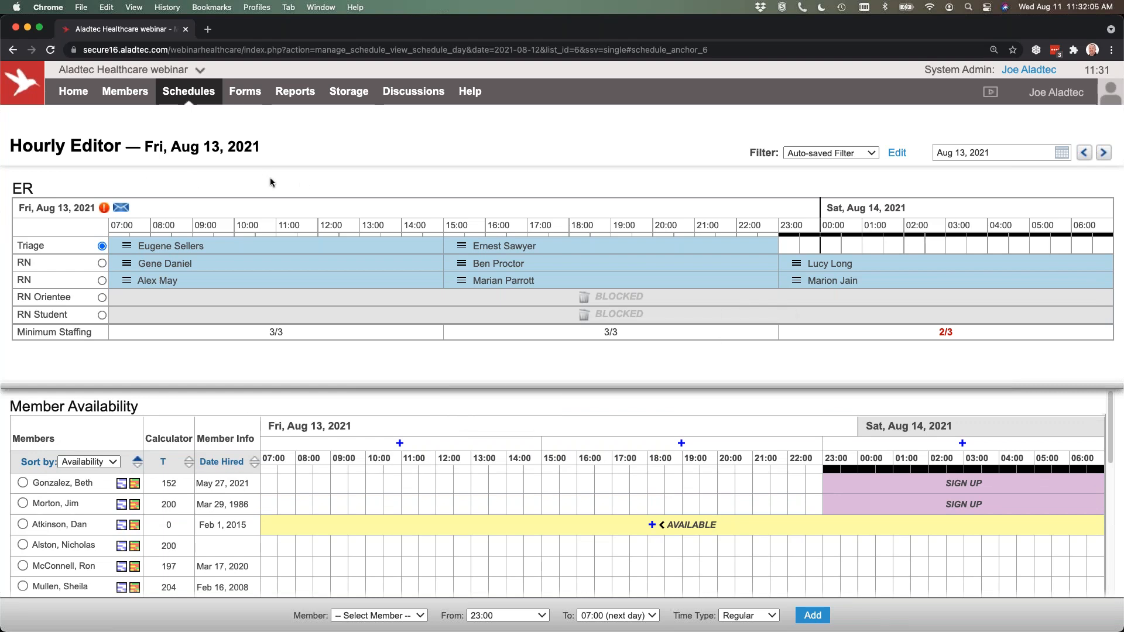
Start a new rotation in Repeats and Rotations for a member on the ER schedule, using the 4-Week repetition type.
mouse_move(186, 93)
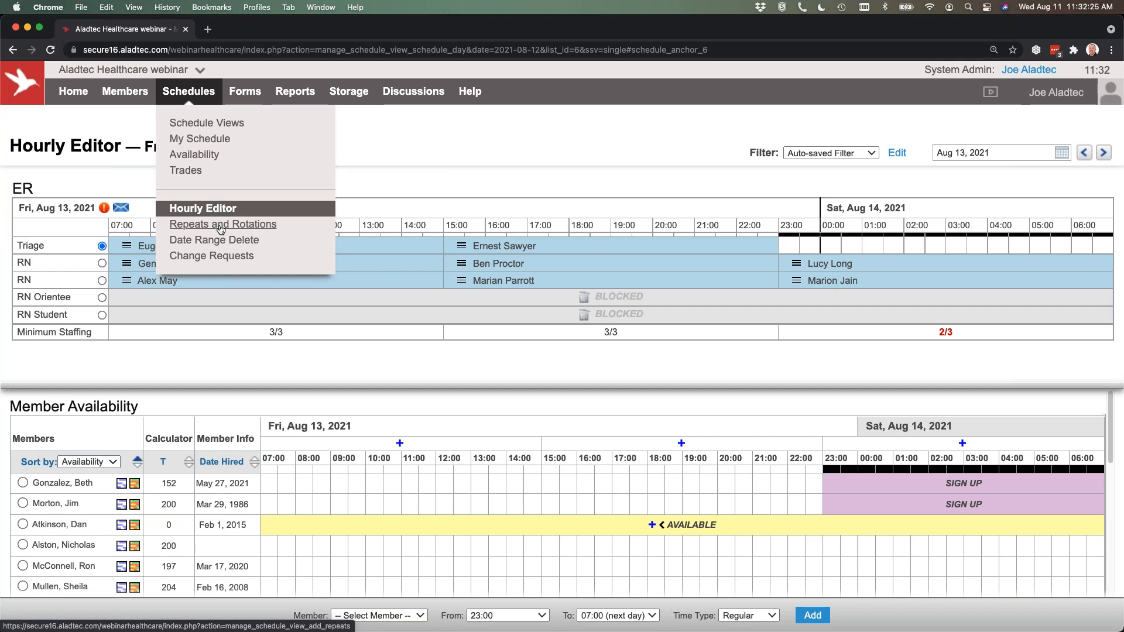
click(221, 229)
click(328, 246)
click(331, 262)
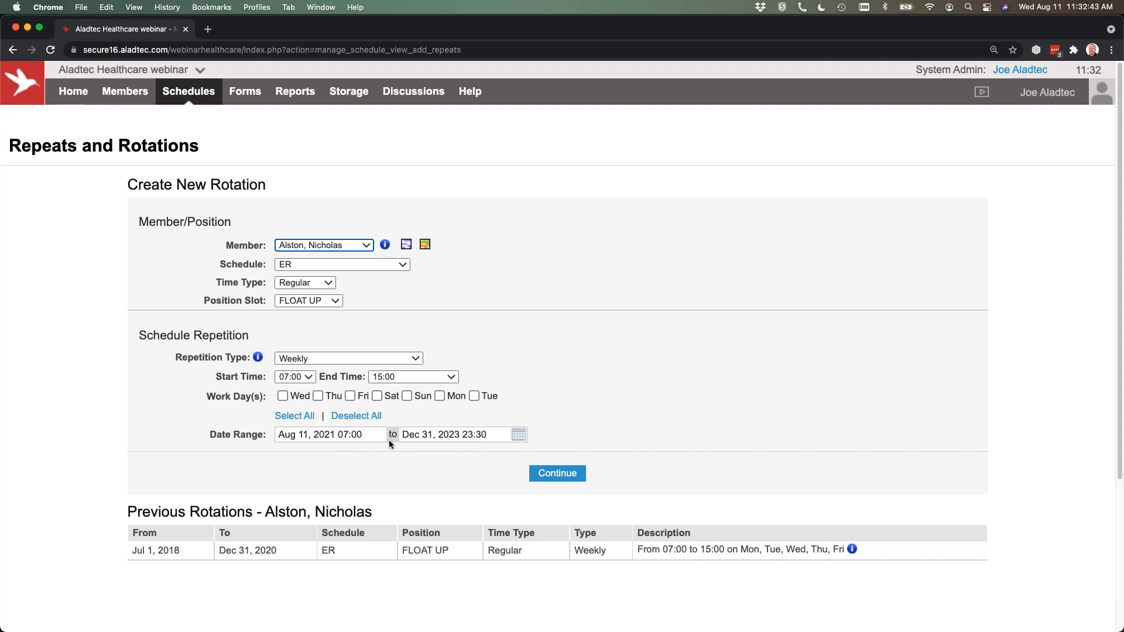
click(331, 358)
click(310, 402)
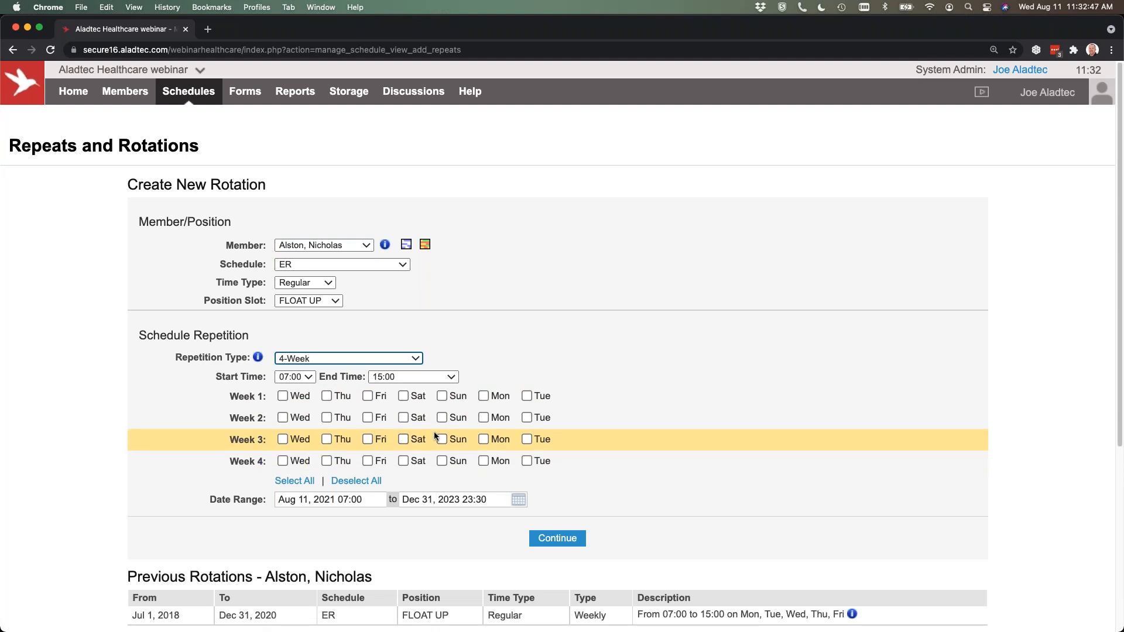
Choose Friday in week 1, Saturday in week 2, Sunday in week 3 and Monday in week 4, and review the other repetition types.
click(367, 396)
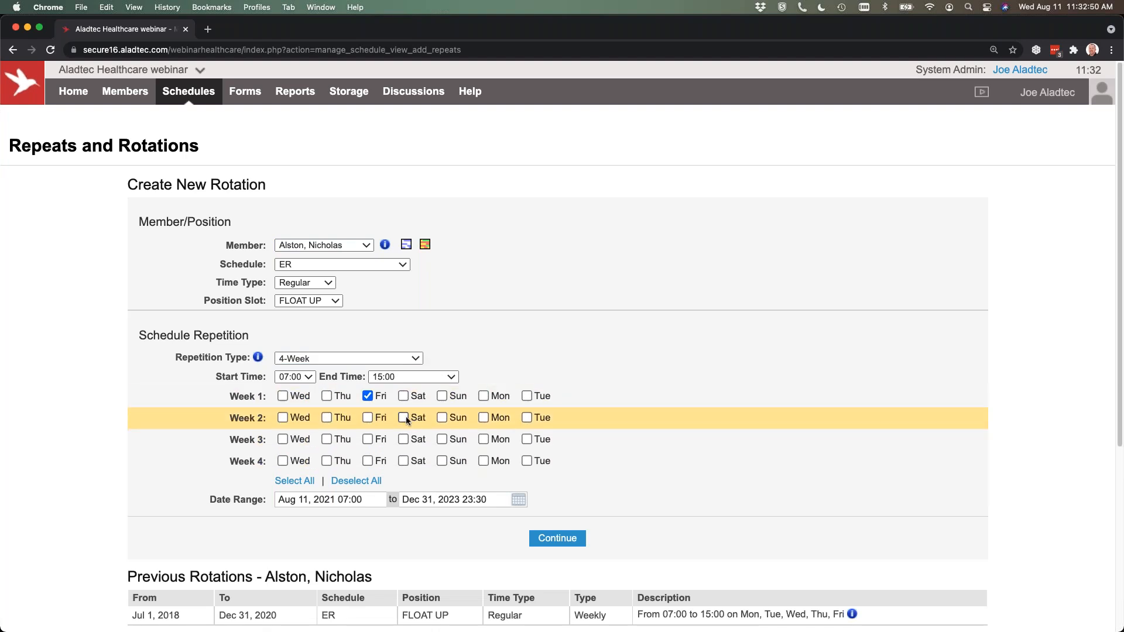
click(413, 419)
click(442, 439)
click(483, 461)
click(321, 358)
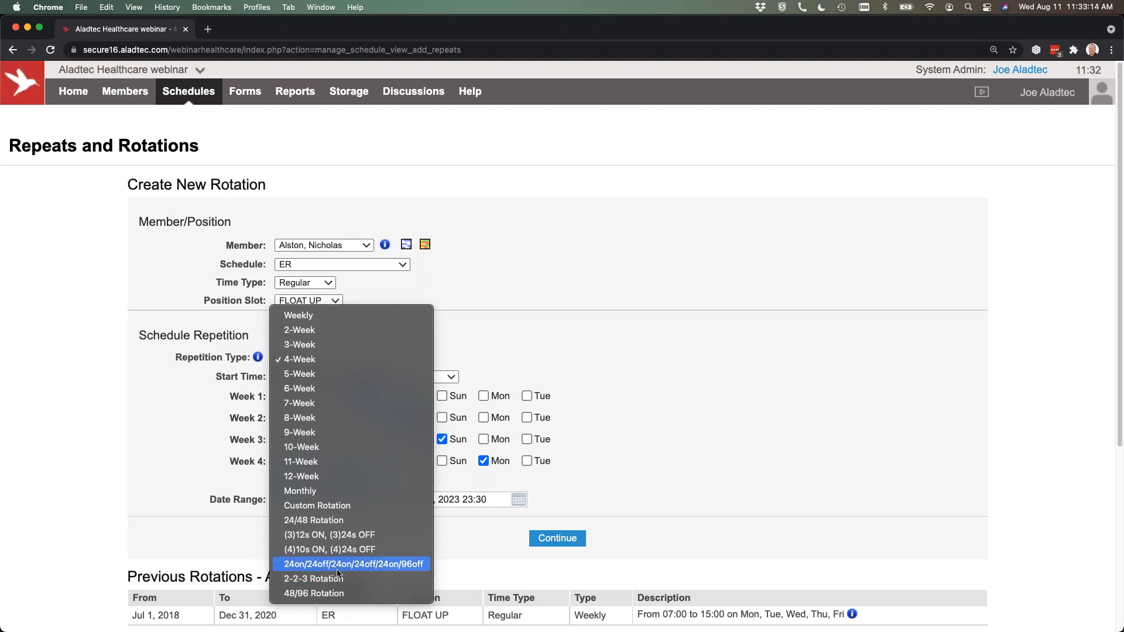
click(561, 348)
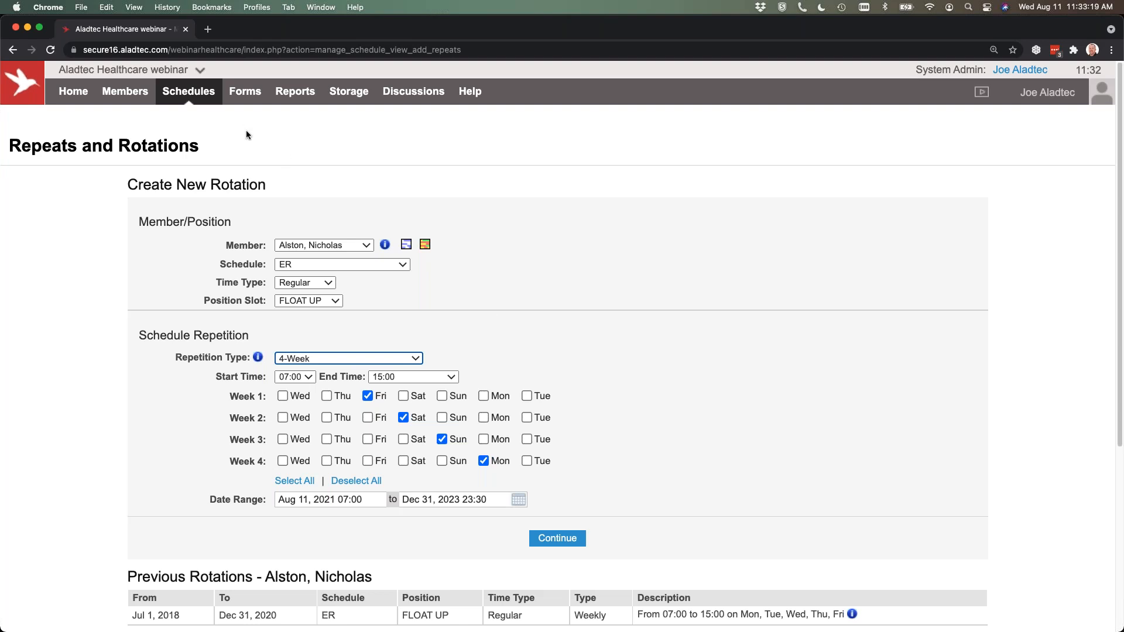
Go to Change Requests, narrow the pending list's Notes column, and review the Aug 20 to Aug 21 vacation request without processing it.
mouse_move(199, 98)
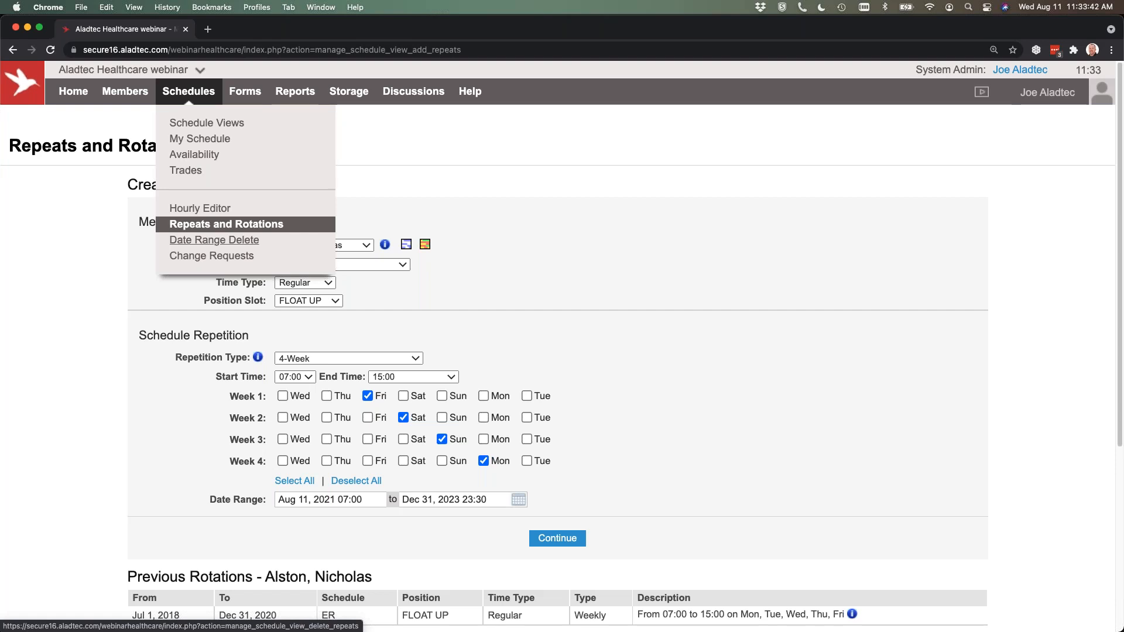
click(213, 256)
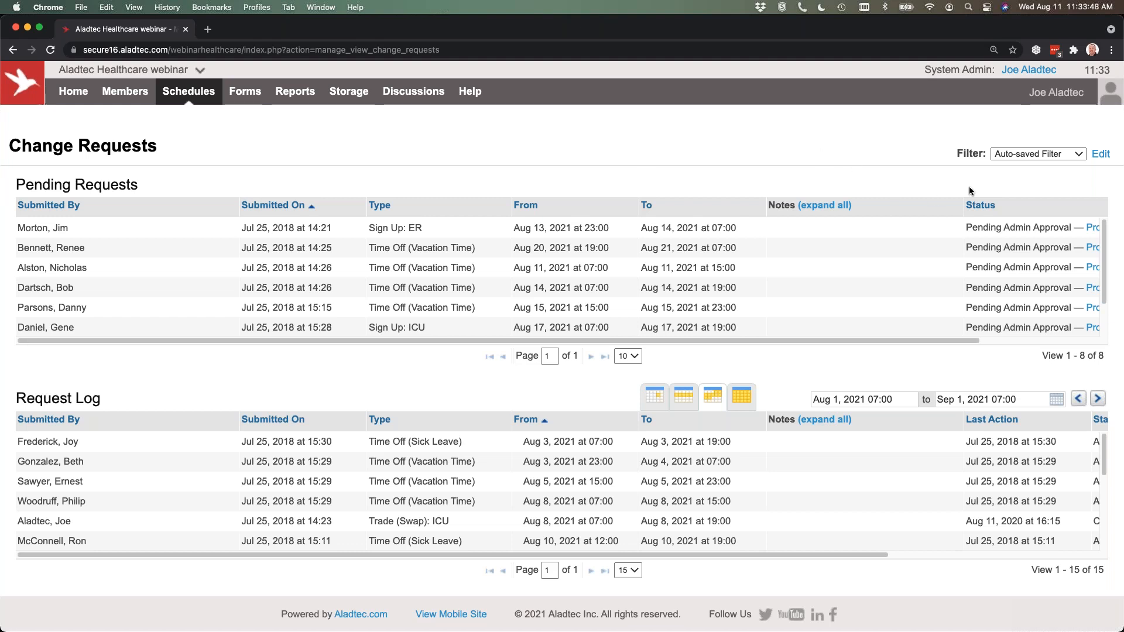
drag(962, 206, 866, 206)
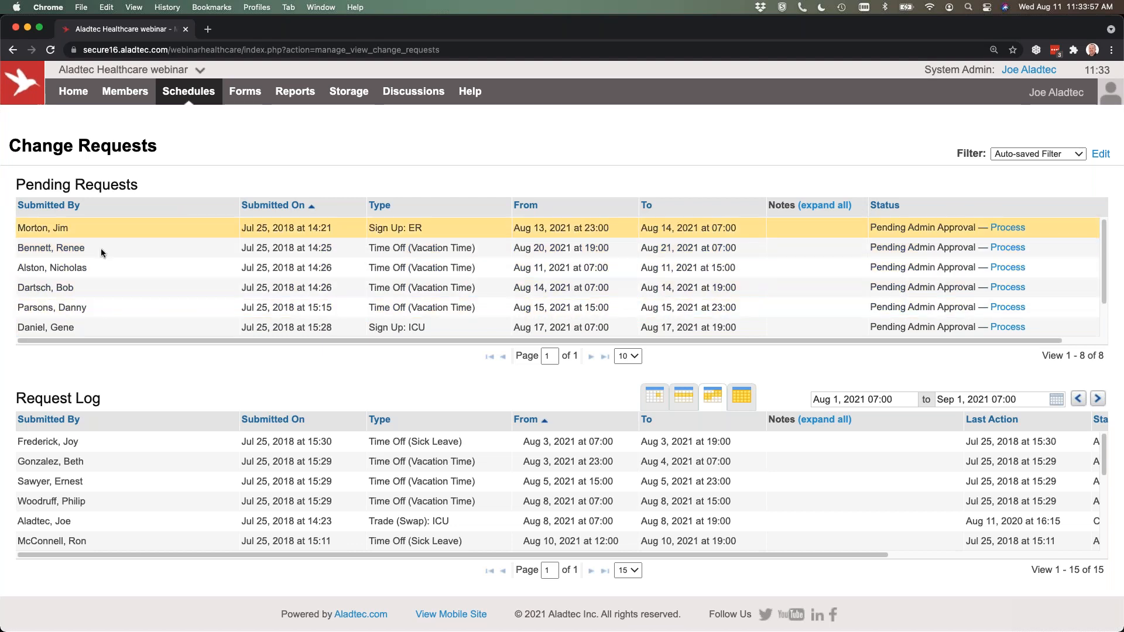
click(1000, 247)
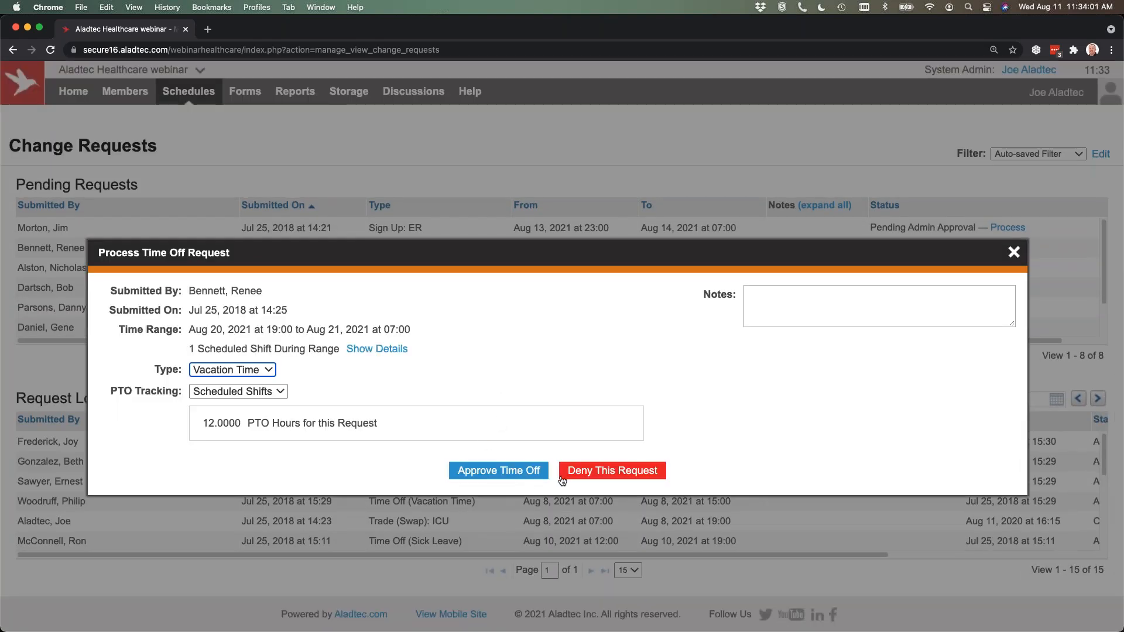
click(1012, 253)
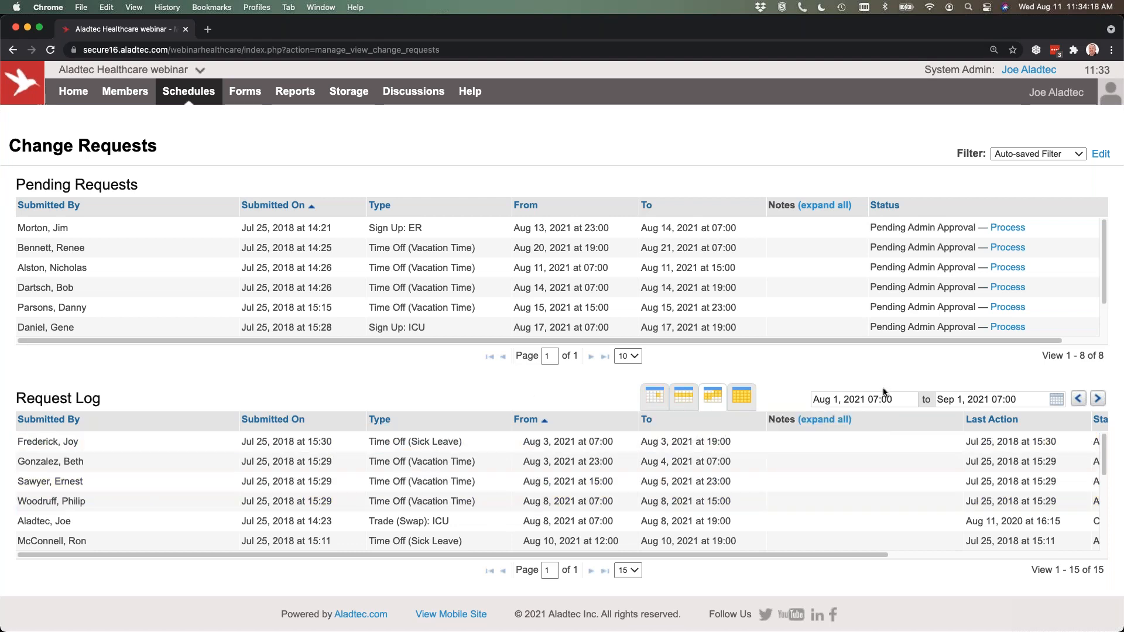
Check the Request Log's status information and review the details of the approved Aug 10 sick leave request.
drag(858, 557, 1075, 556)
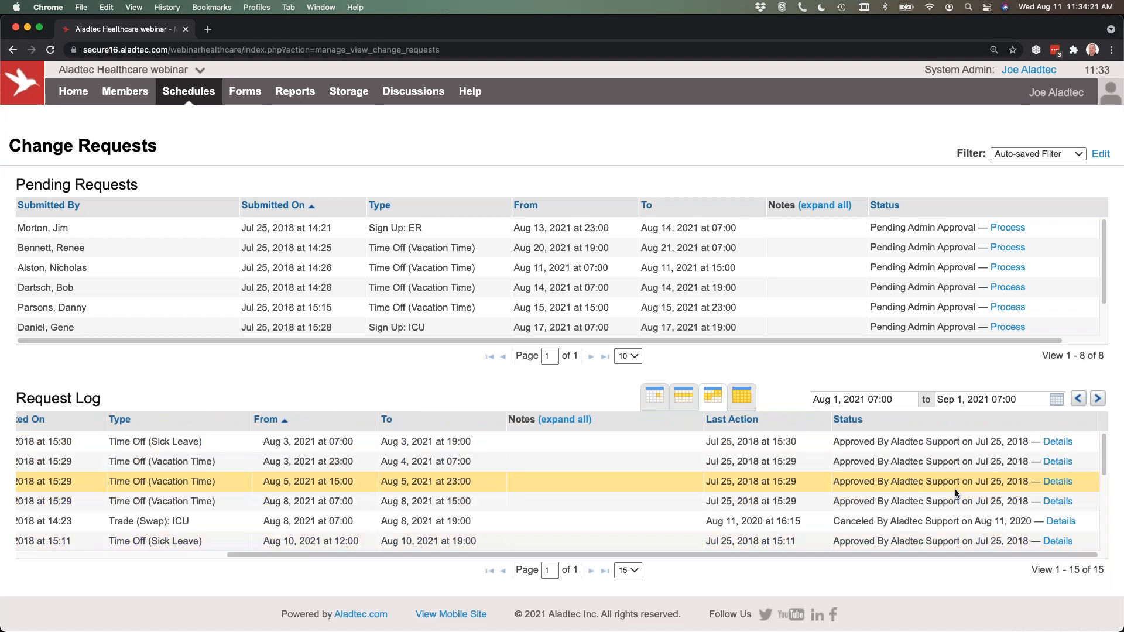
scroll(953, 486, down, 2)
scroll(948, 480, down, 2)
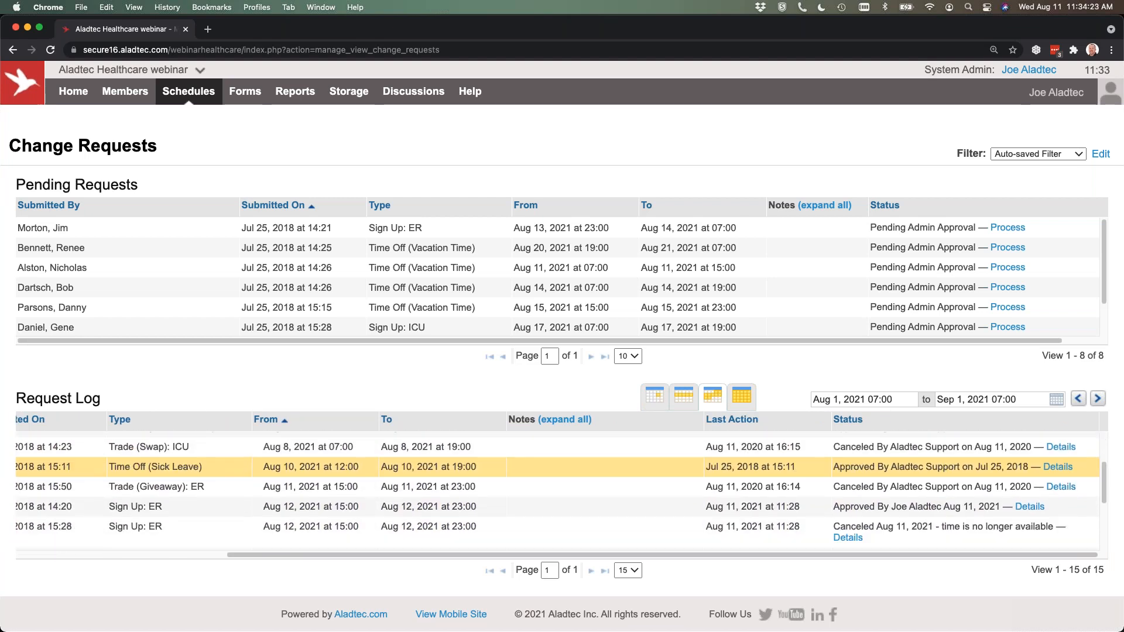
click(1058, 467)
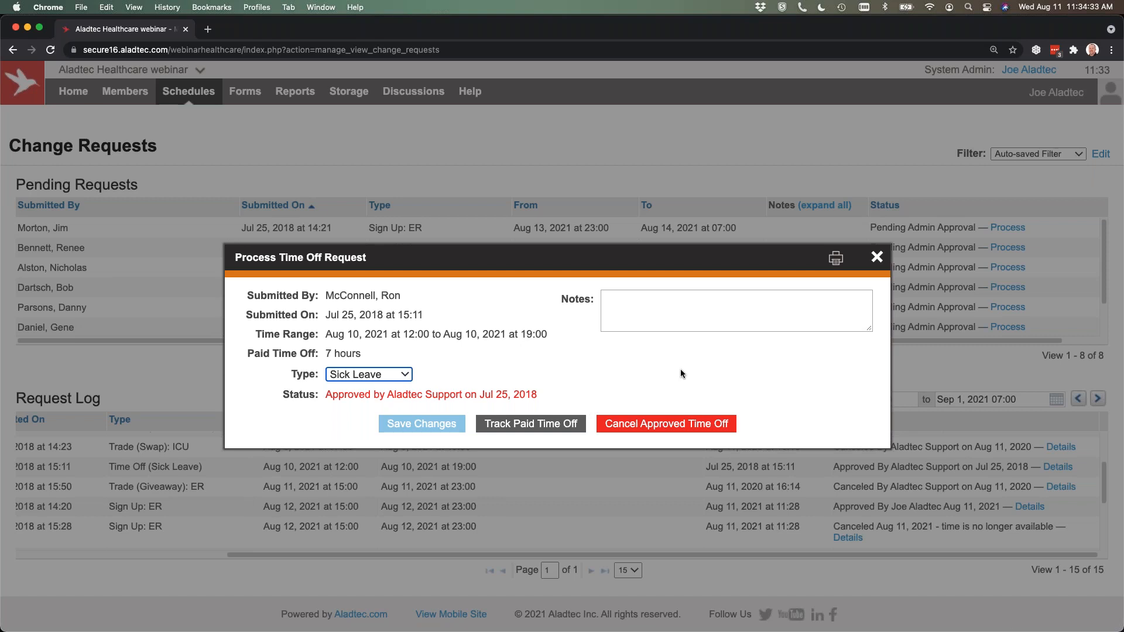
click(875, 258)
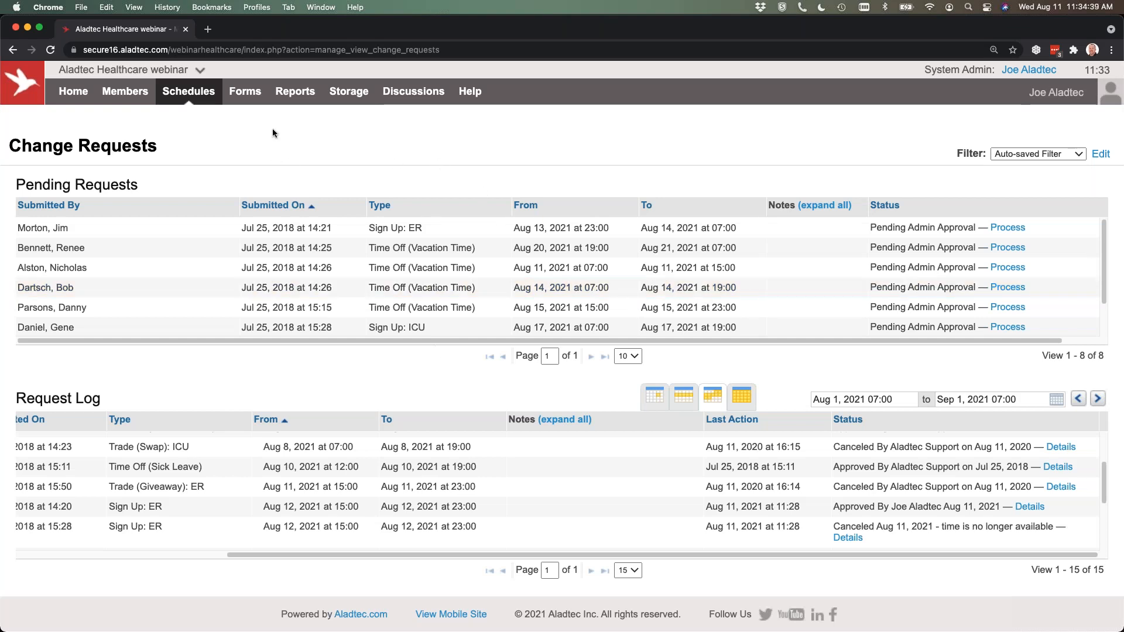
Open My Schedule for Aug 2021 and toggle the Events and Scheduled Time displays off and back on.
mouse_move(296, 98)
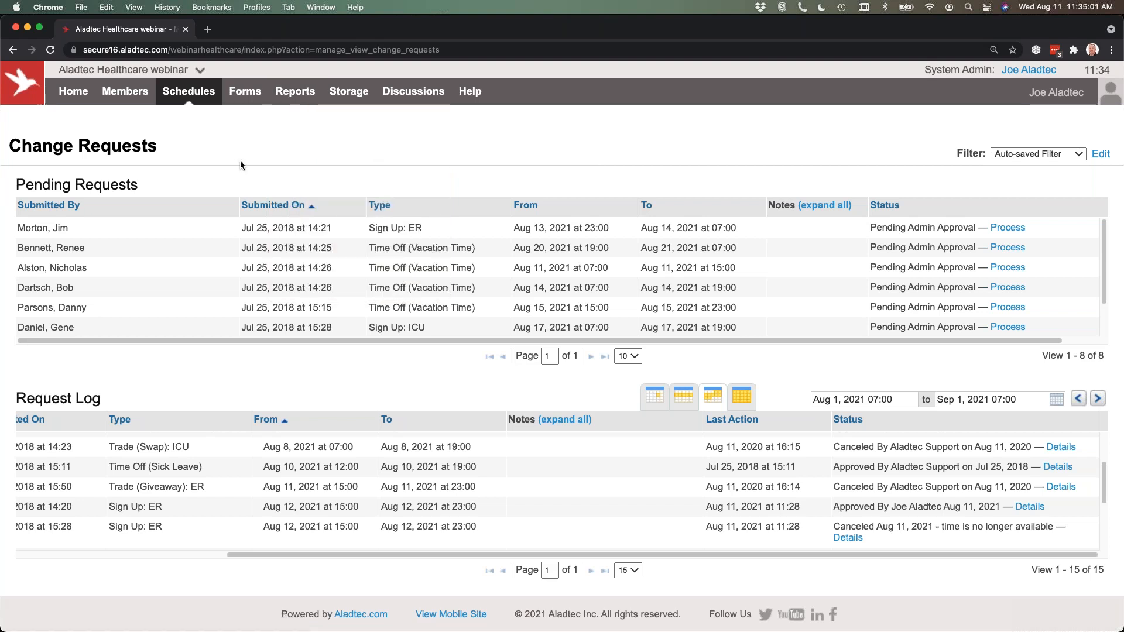
mouse_move(189, 91)
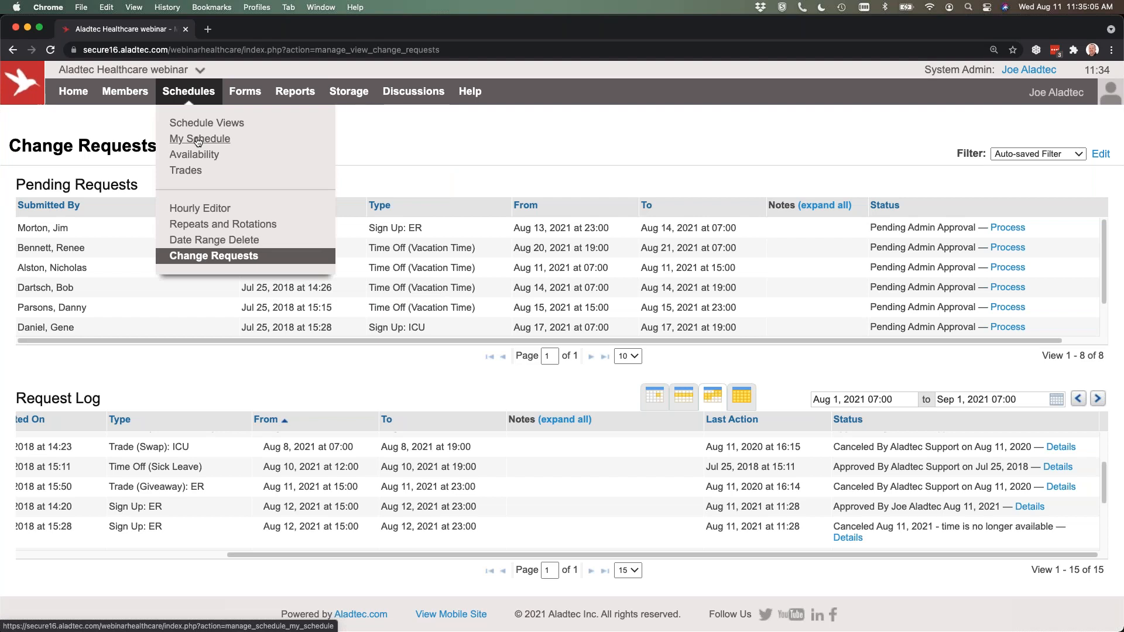
click(198, 139)
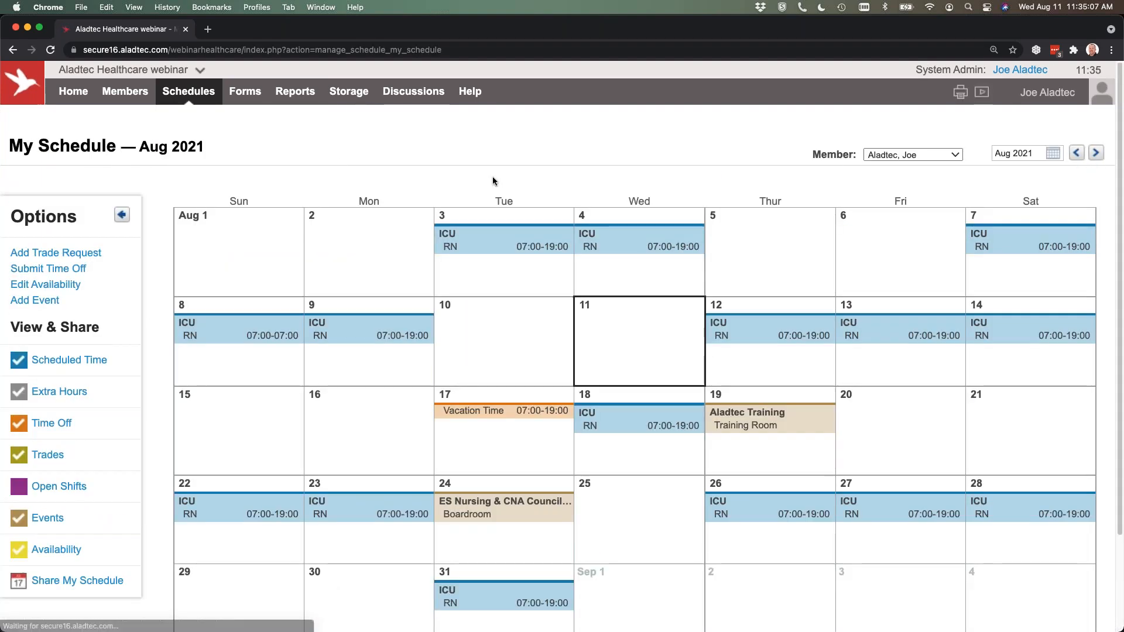
mouse_move(188, 92)
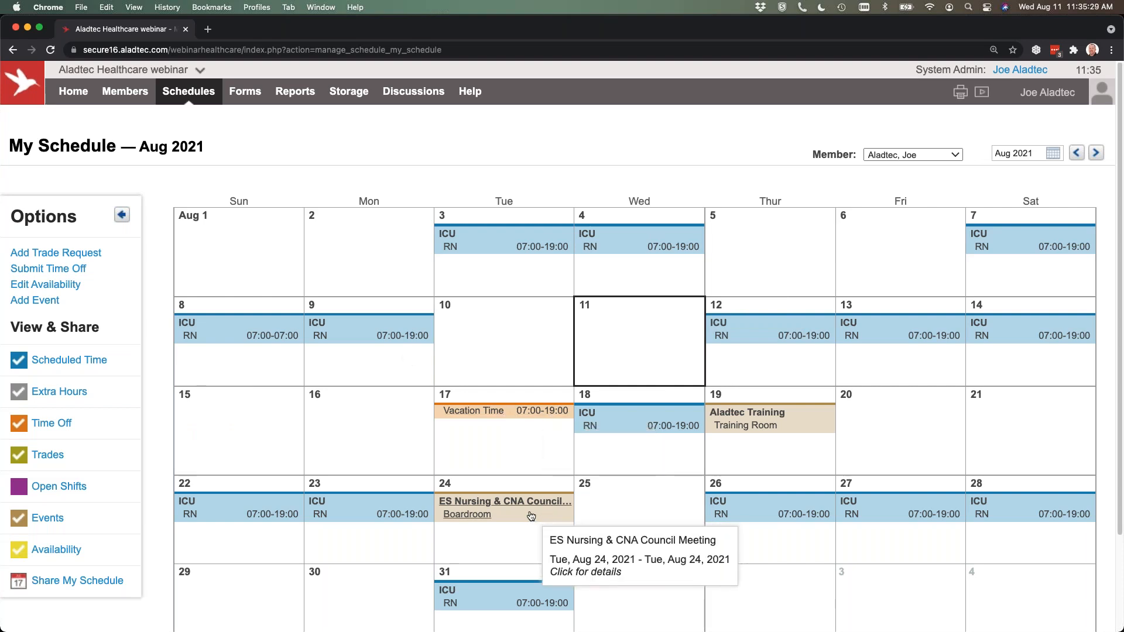
click(49, 523)
click(49, 523)
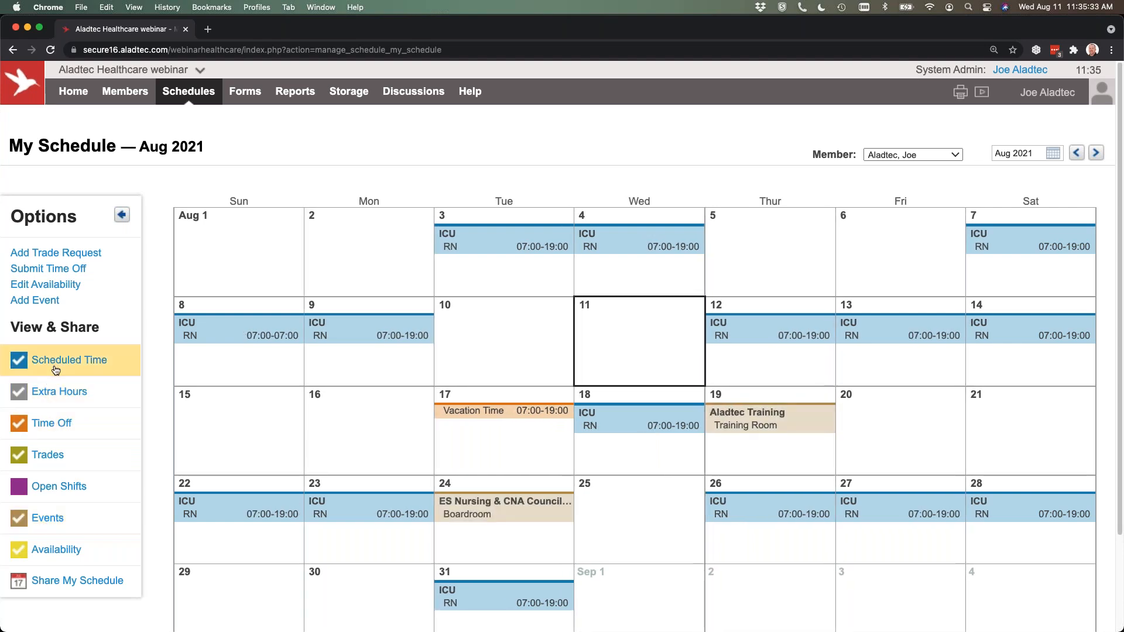
click(55, 369)
click(56, 369)
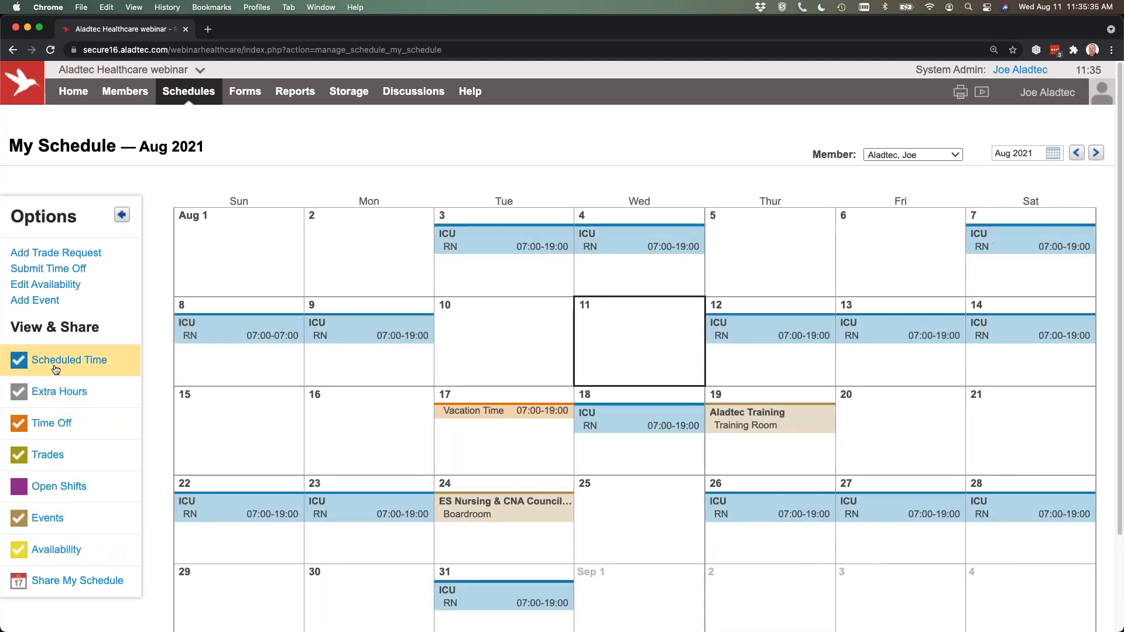
click(56, 369)
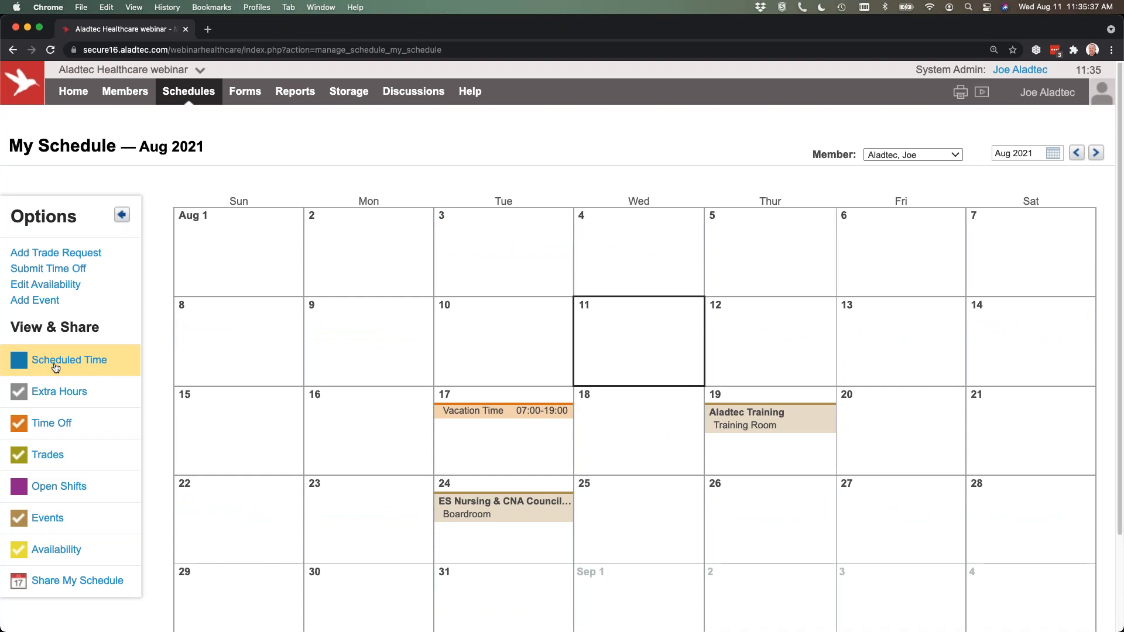
click(56, 367)
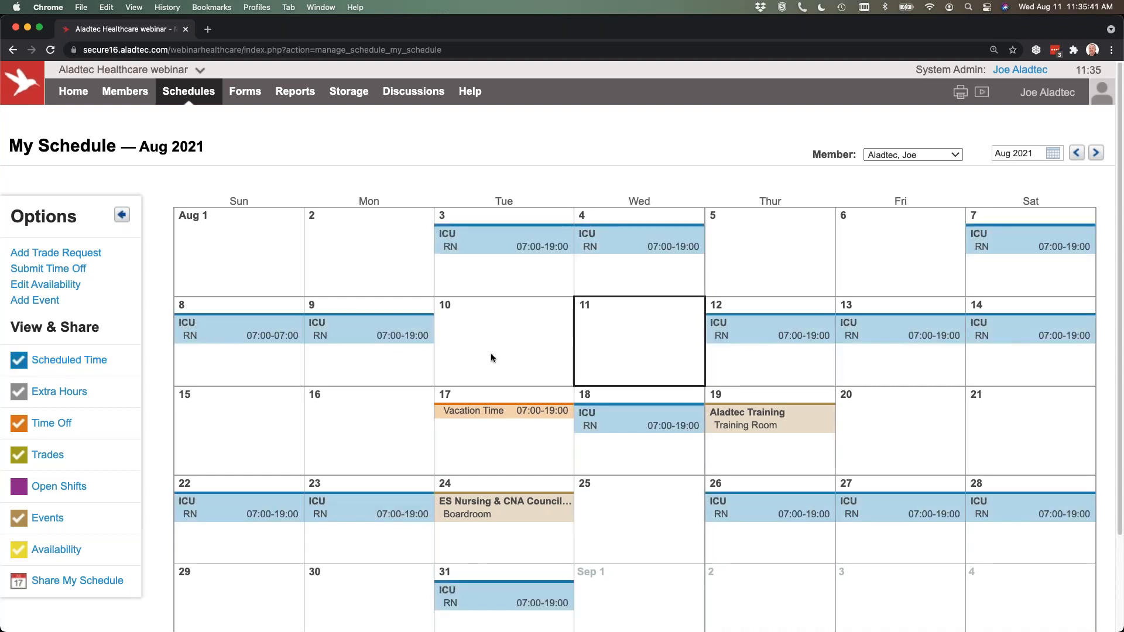
Show Open Shifts on the calendar and review the sign-up form for the Aug 13 ER Triage shift, closing it without signing up.
click(182, 476)
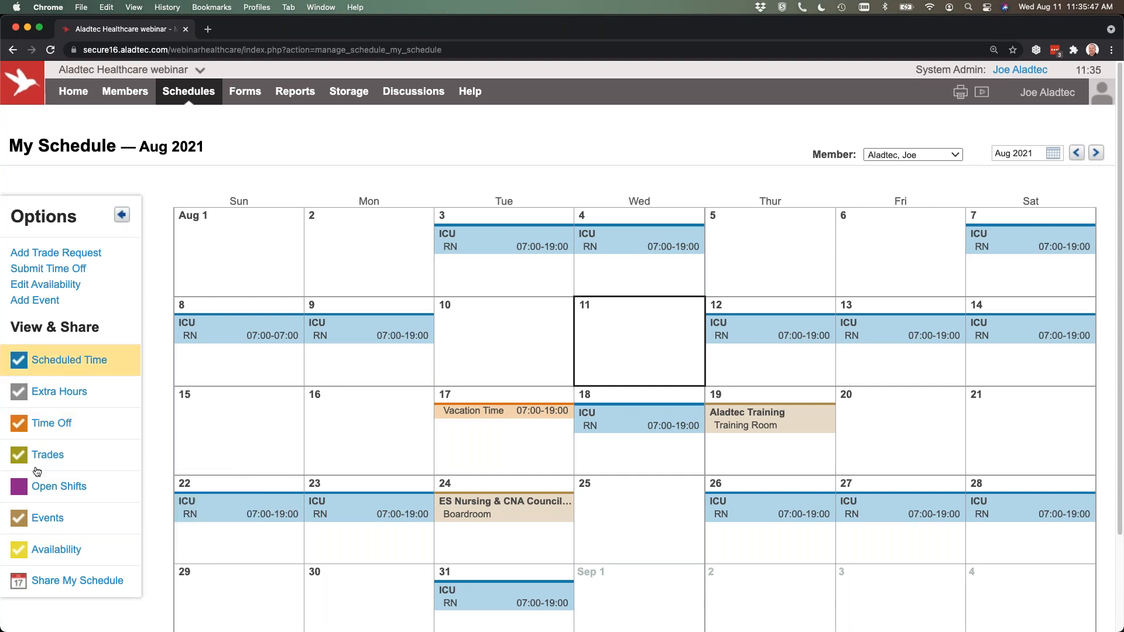
click(34, 488)
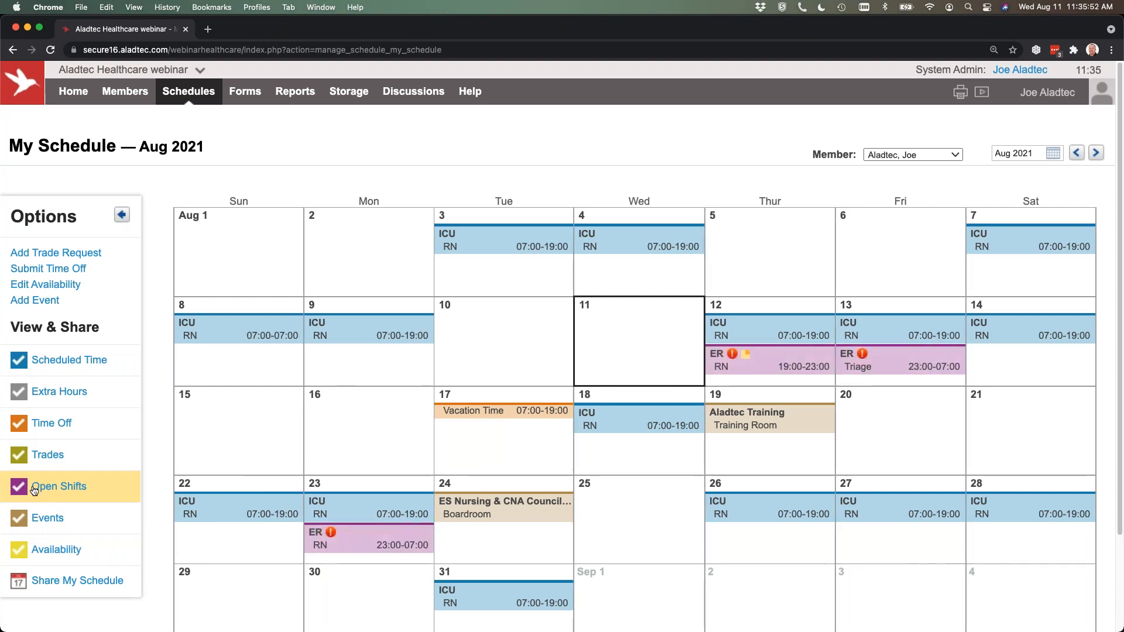
click(942, 368)
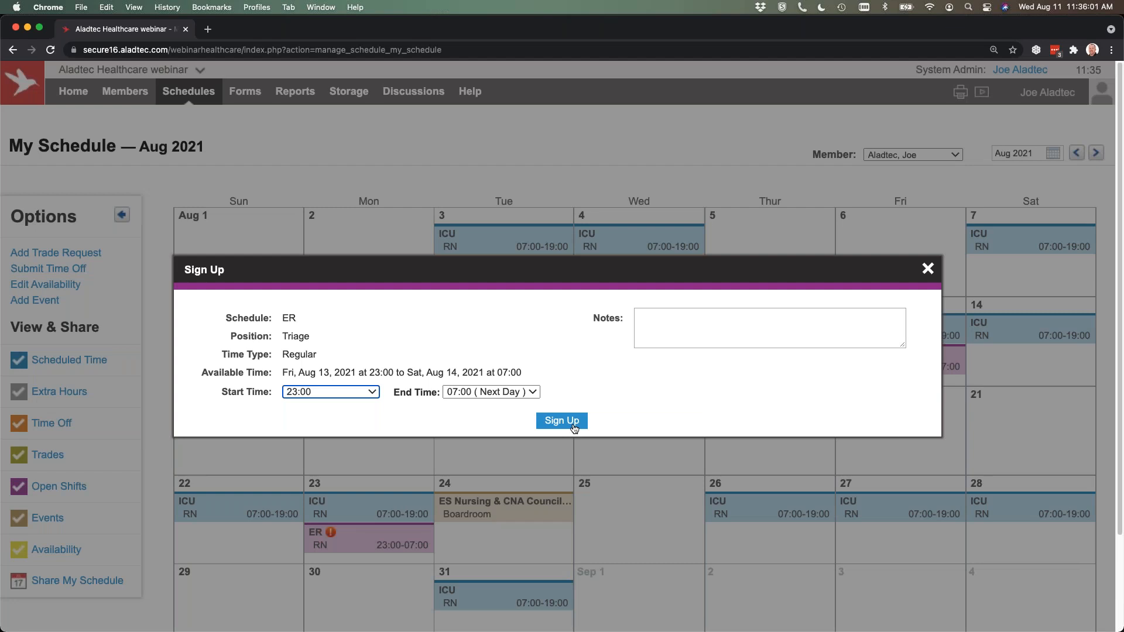
click(928, 268)
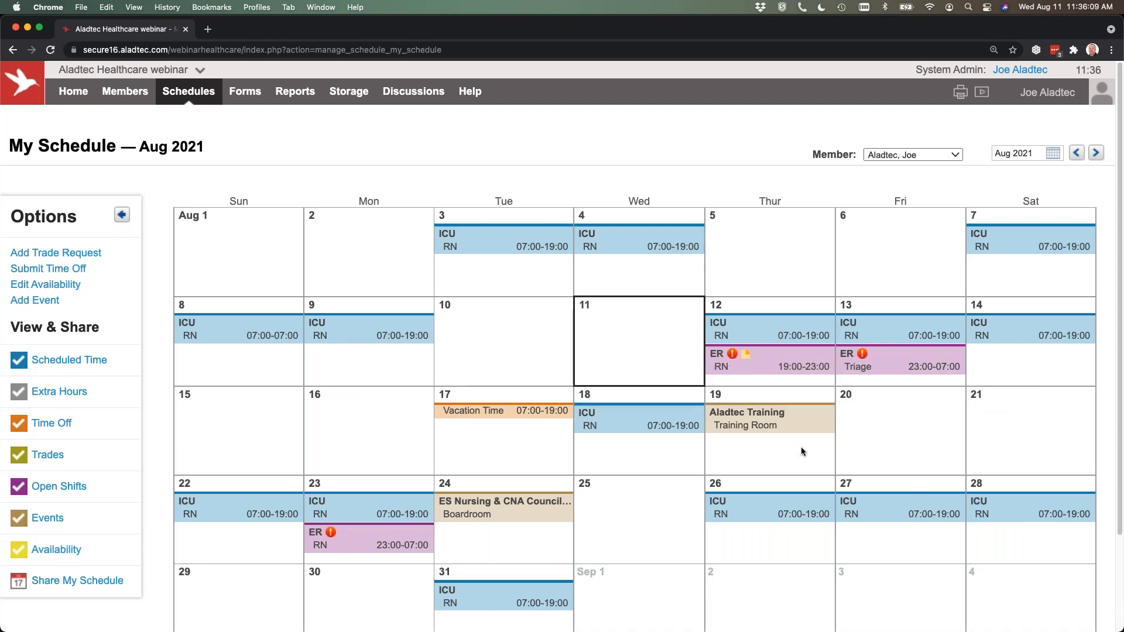
mouse_move(1072, 335)
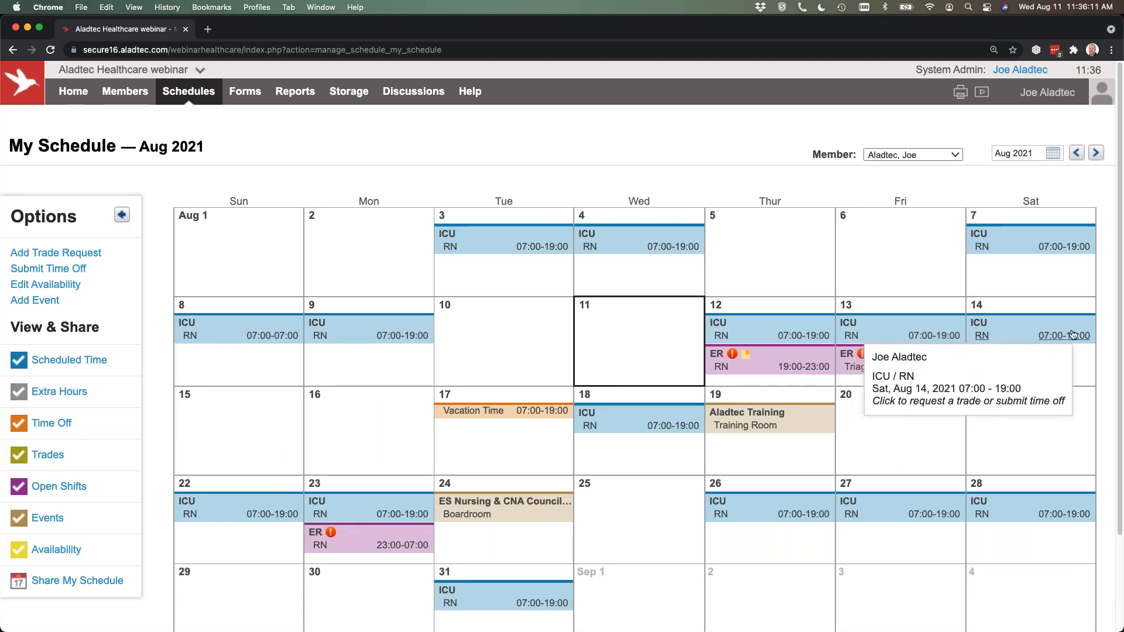
View the Aug 14 ICU RN shift's details without requesting a trade or time off, and hide Open Shifts on the calendar.
click(1073, 334)
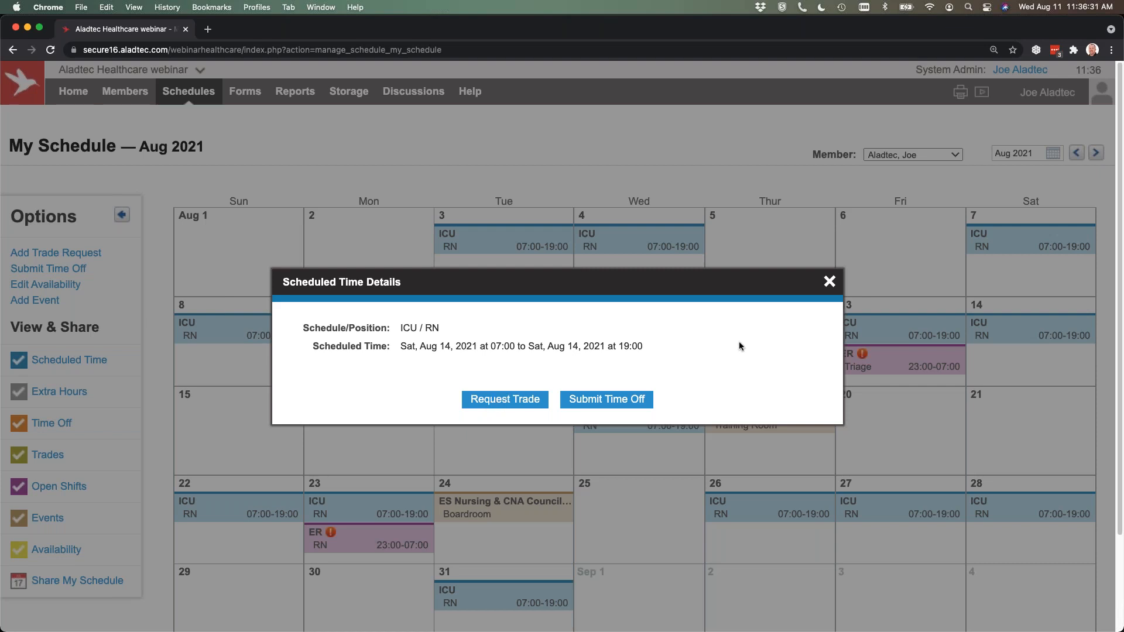
click(830, 281)
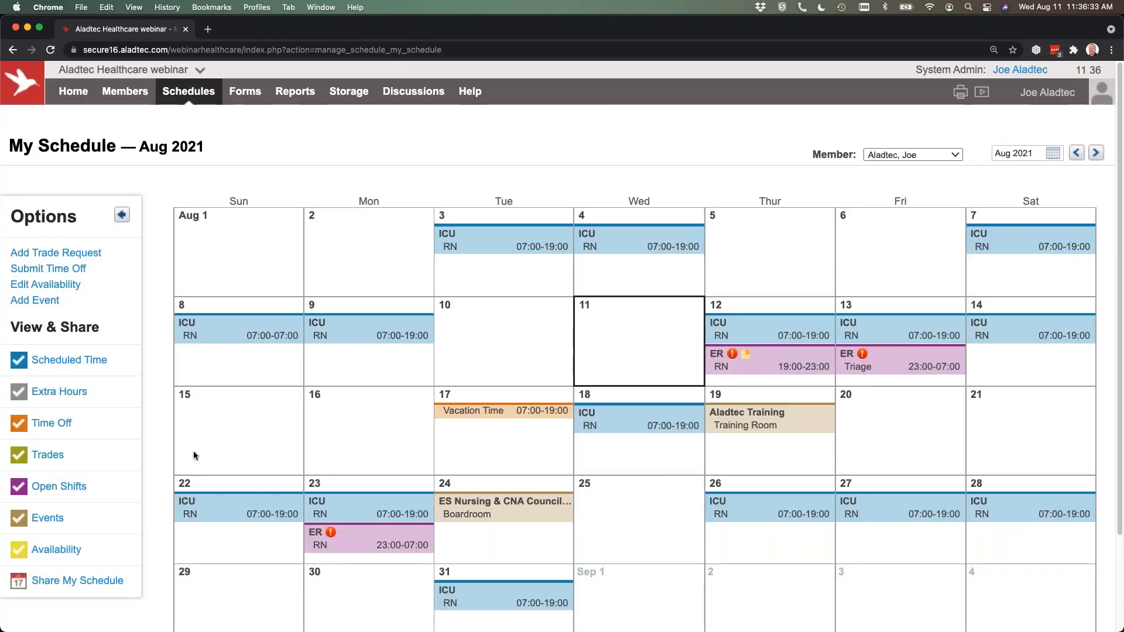
click(120, 491)
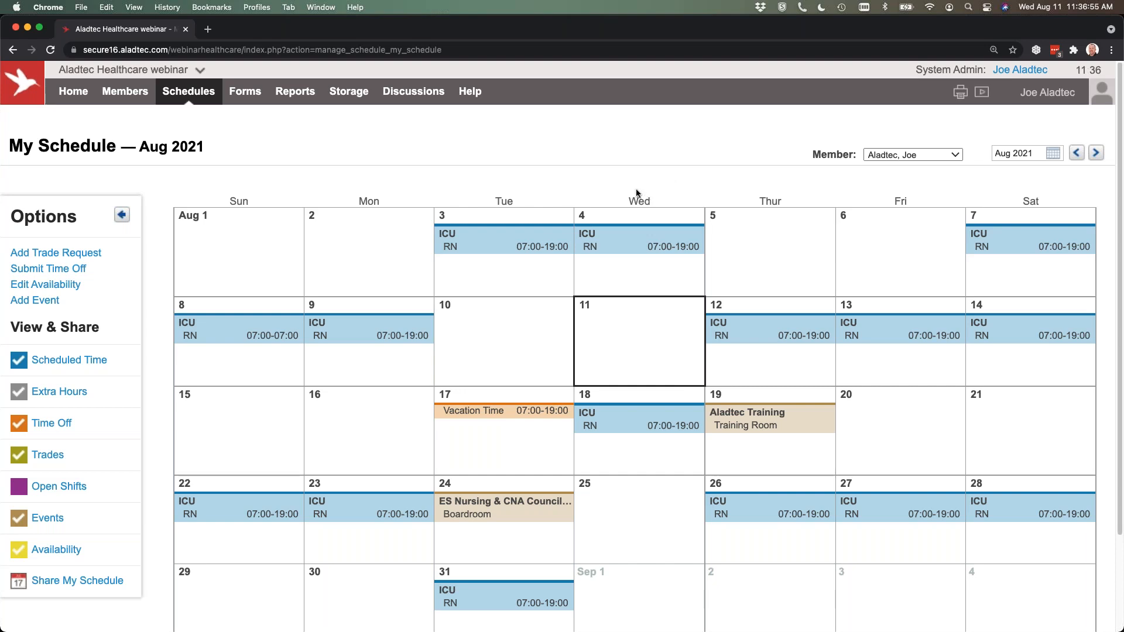
Go to the Form Configurator and load the active Equipment Maintenance Request form.
mouse_move(193, 88)
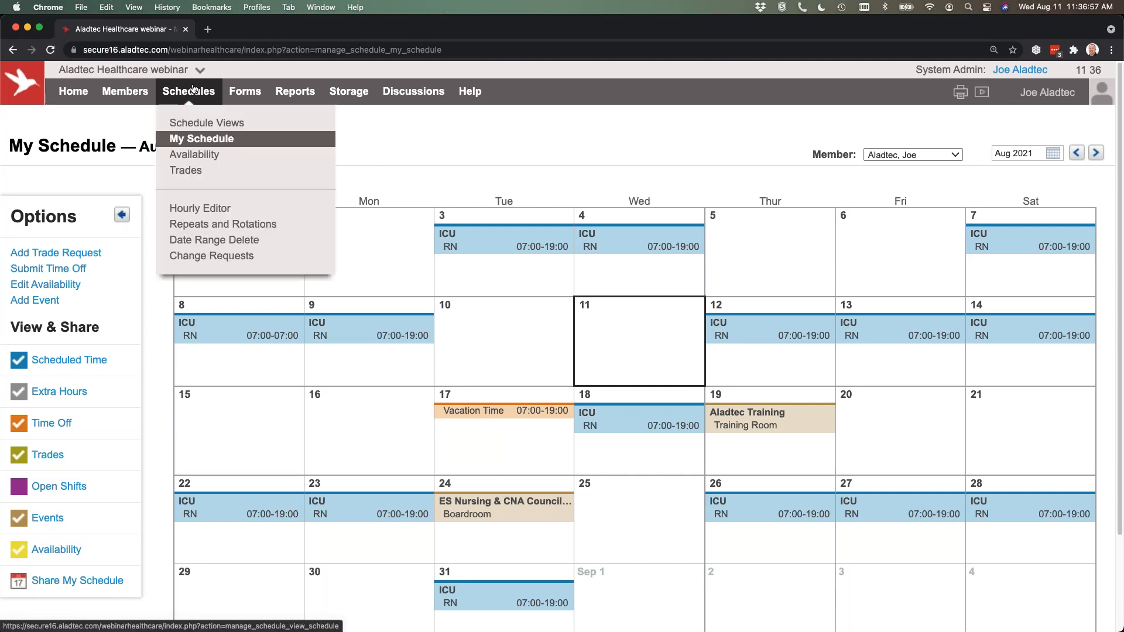
click(246, 95)
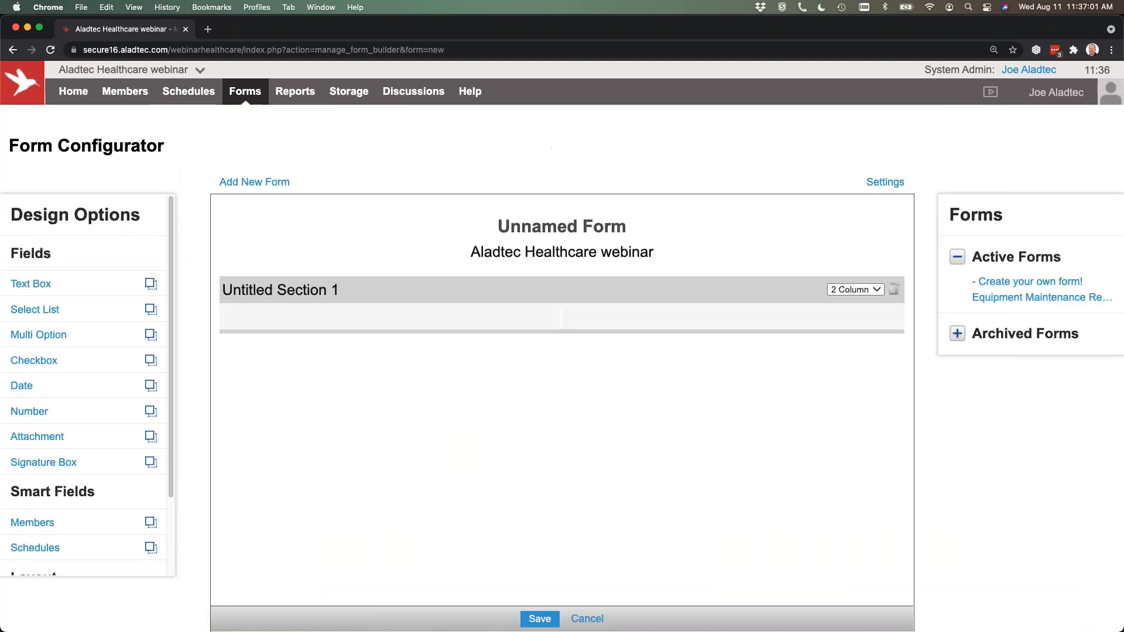
click(1007, 297)
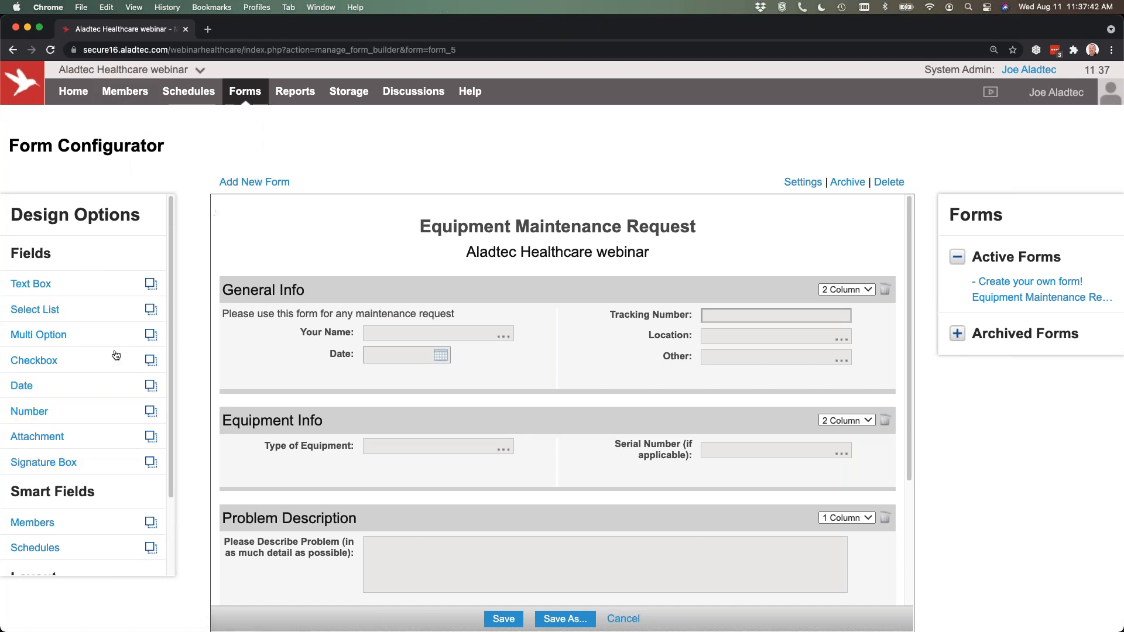
Add a Checkbox field and a Text Box field labelled "cg vghb" to the form's General Info section, and look through the remaining design options.
click(111, 368)
click(77, 287)
text(cg vghb)
key(Return)
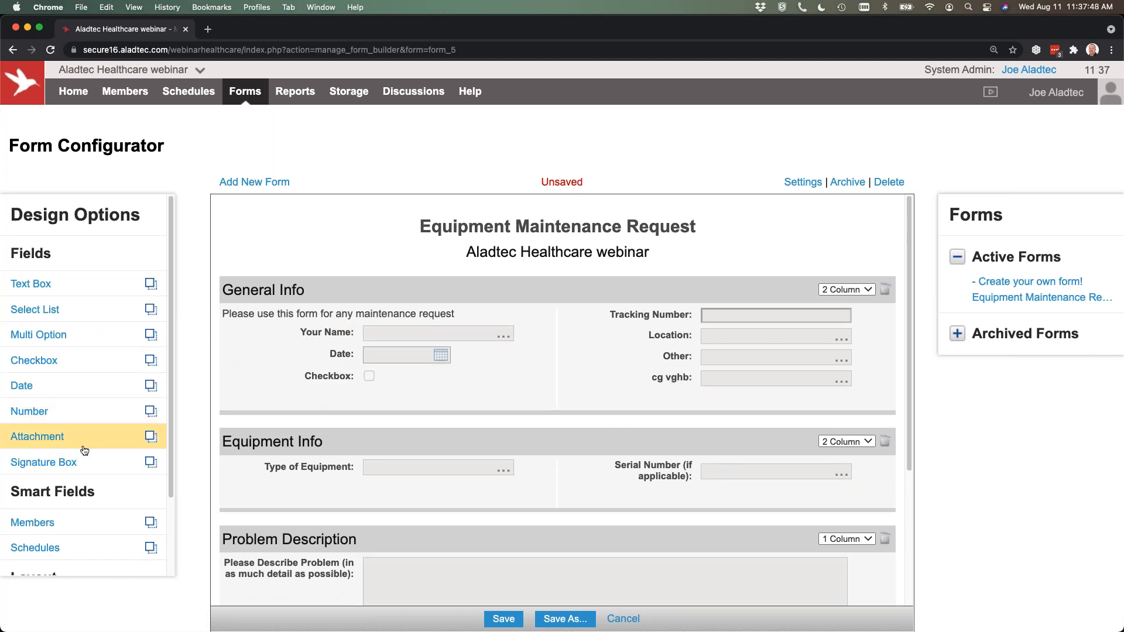
scroll(84, 451, down, 3)
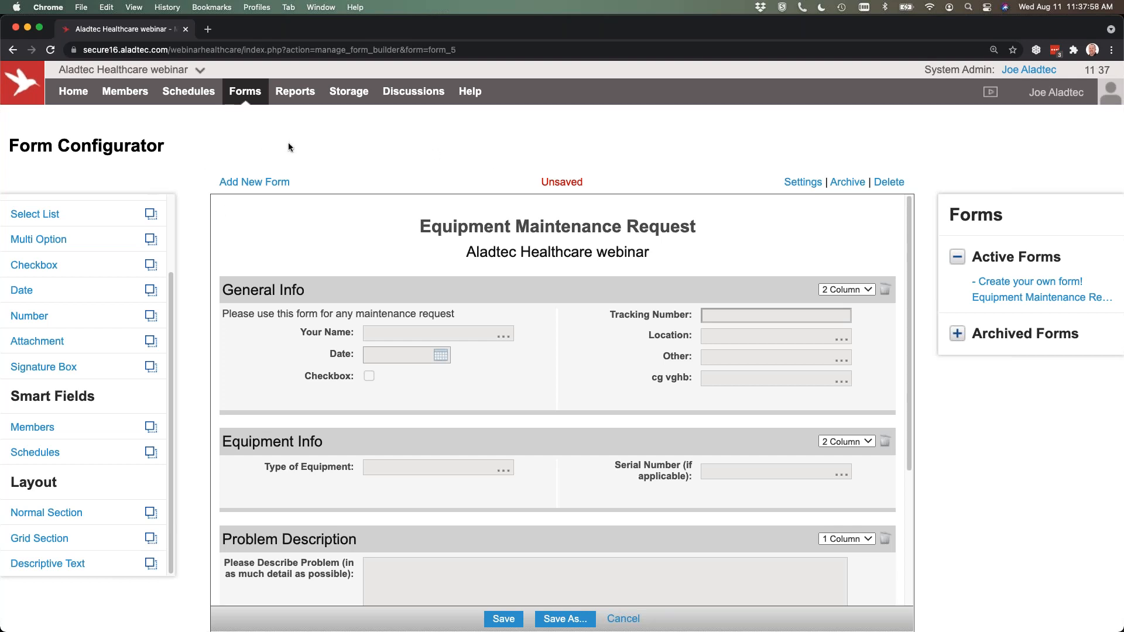
Load the premade Drug Box form from the Medical Supplies category and look through its inventory grid.
click(257, 182)
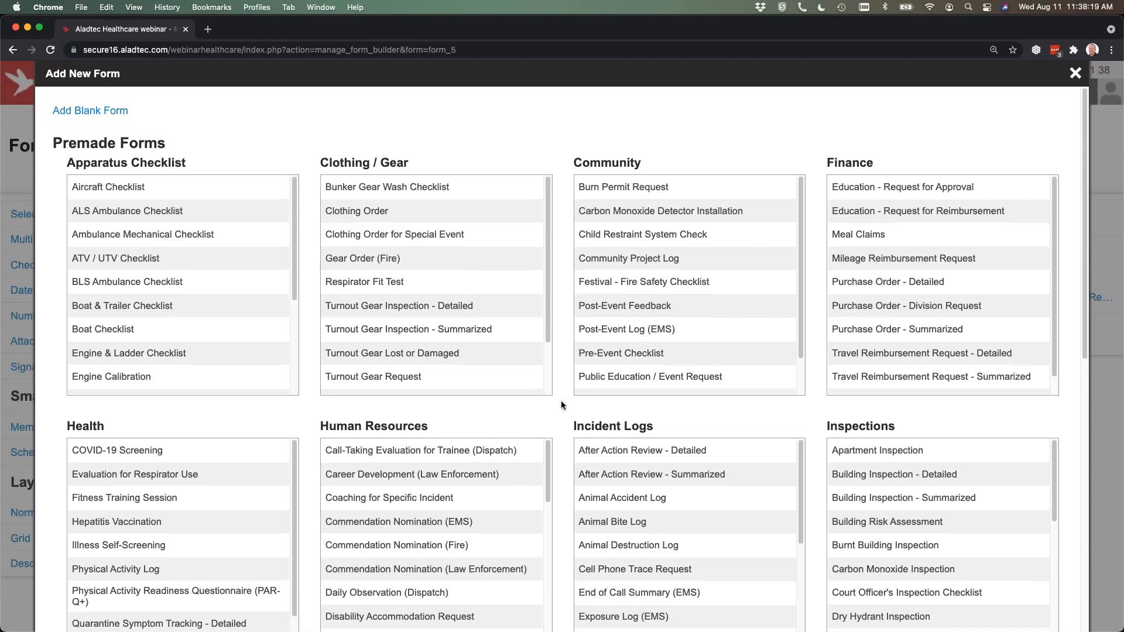
scroll(561, 399, down, 8)
scroll(561, 403, down, 2)
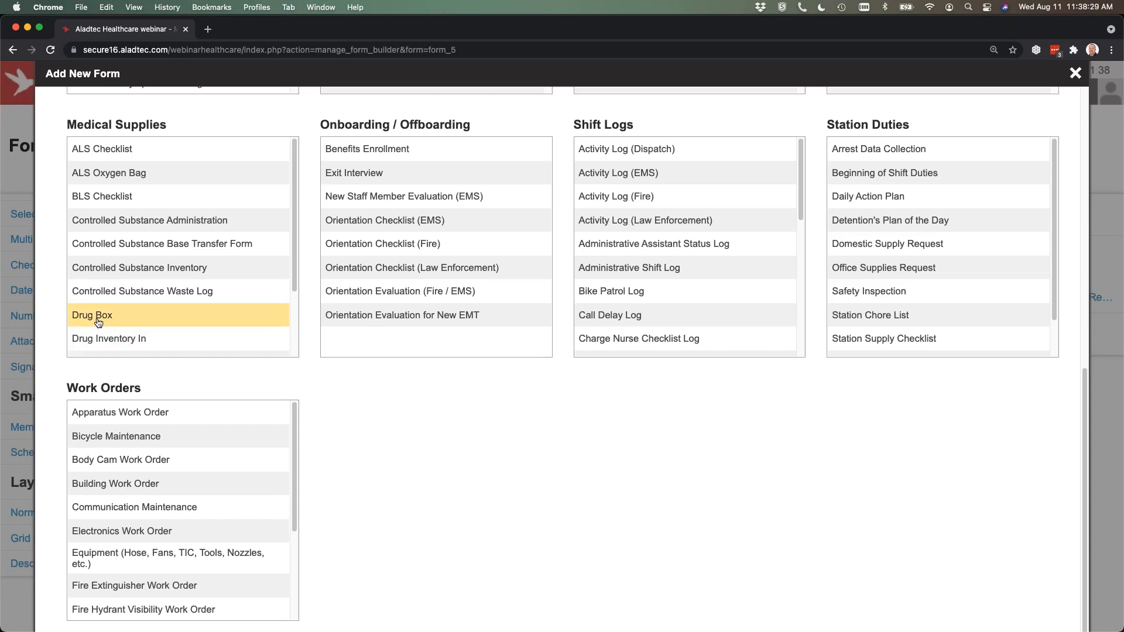
click(97, 322)
click(556, 382)
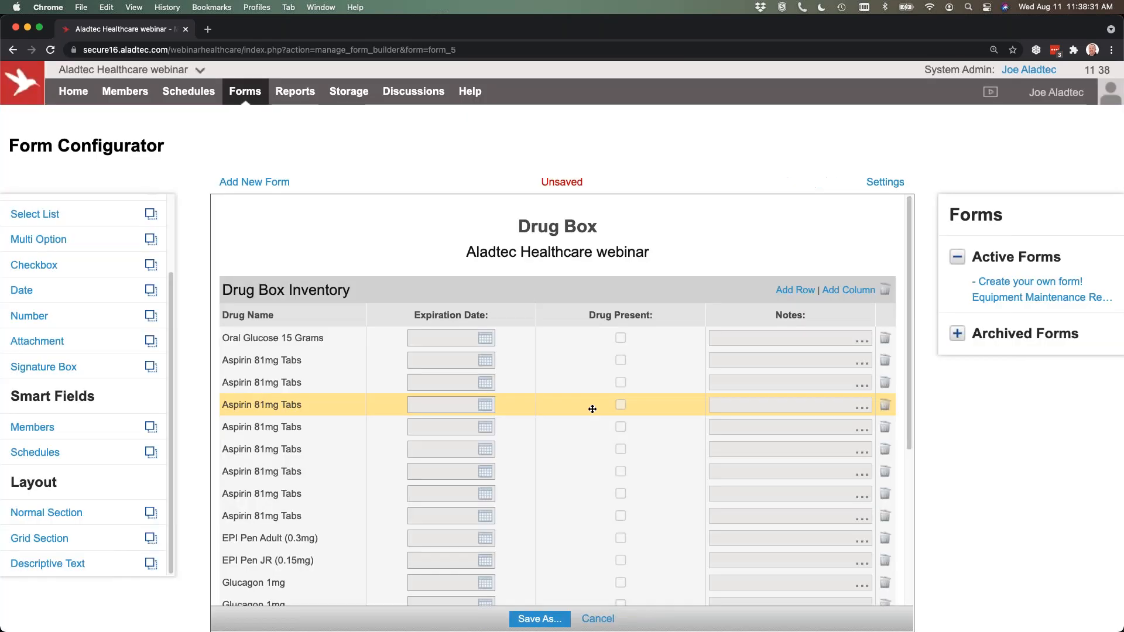
scroll(559, 432, down, 5)
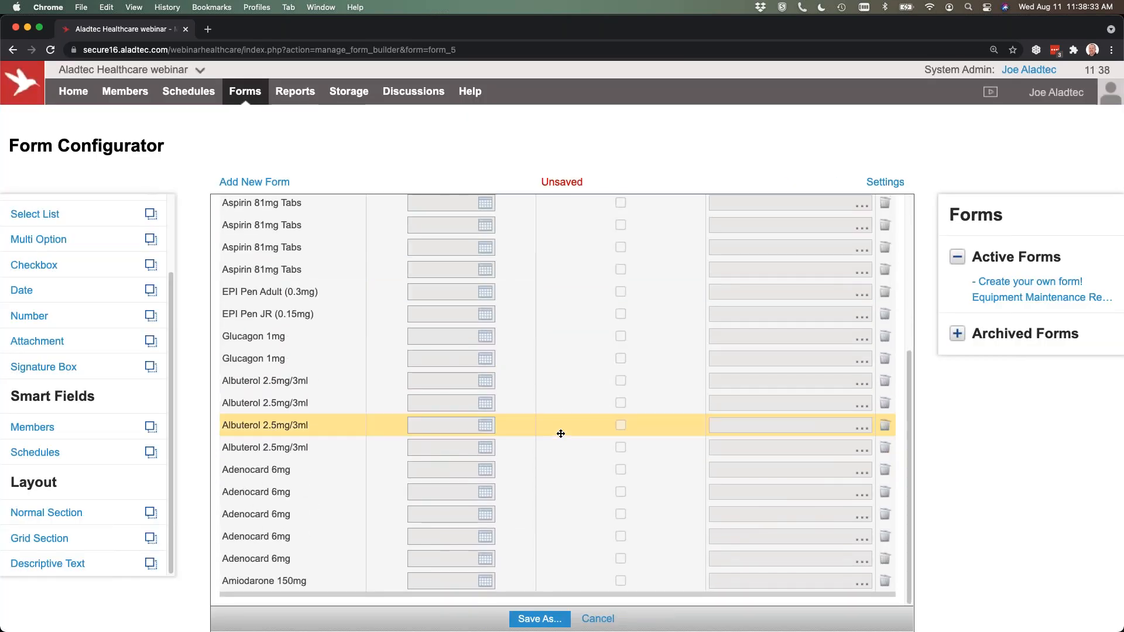
scroll(561, 432, up, 5)
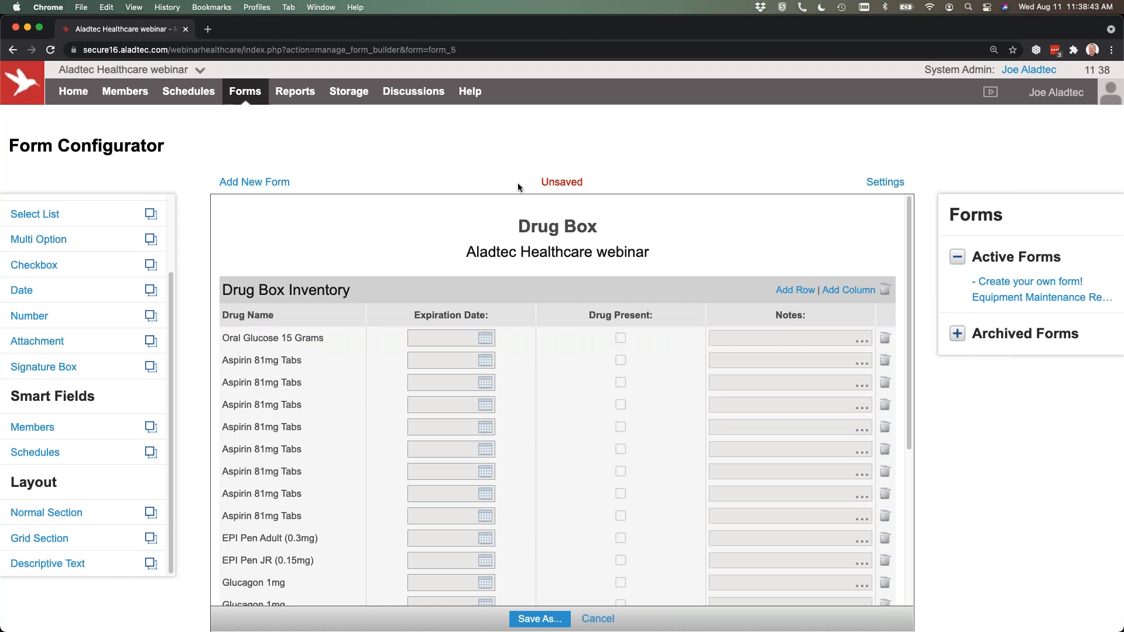
Browse the premade form categories for a new form again and close the library without choosing one.
click(261, 183)
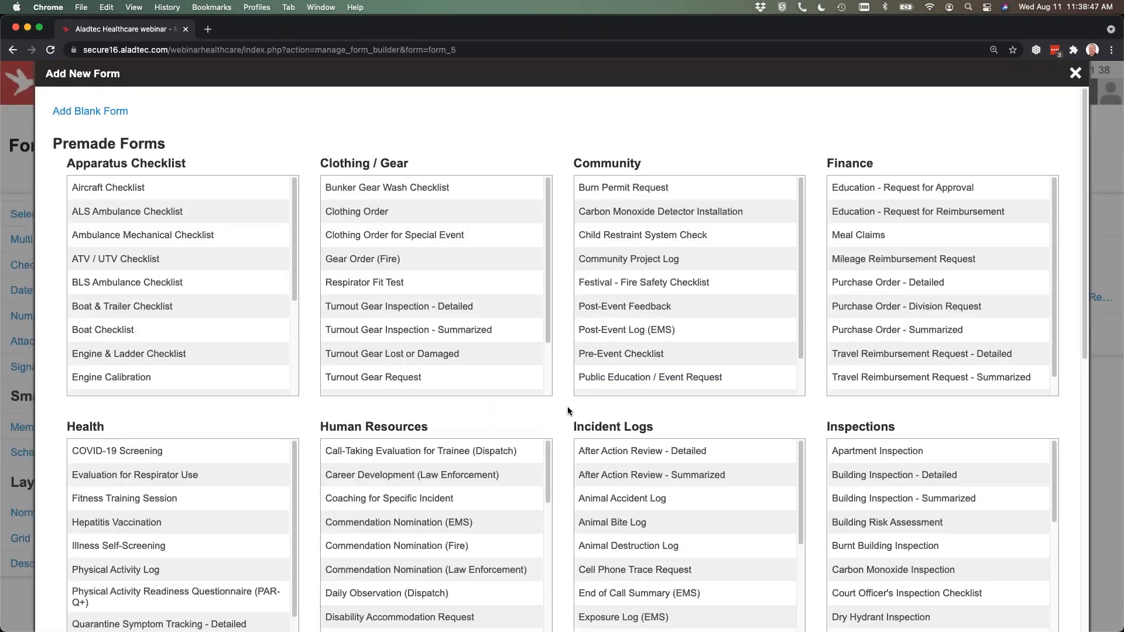
scroll(568, 407, down, 1)
scroll(568, 409, down, 5)
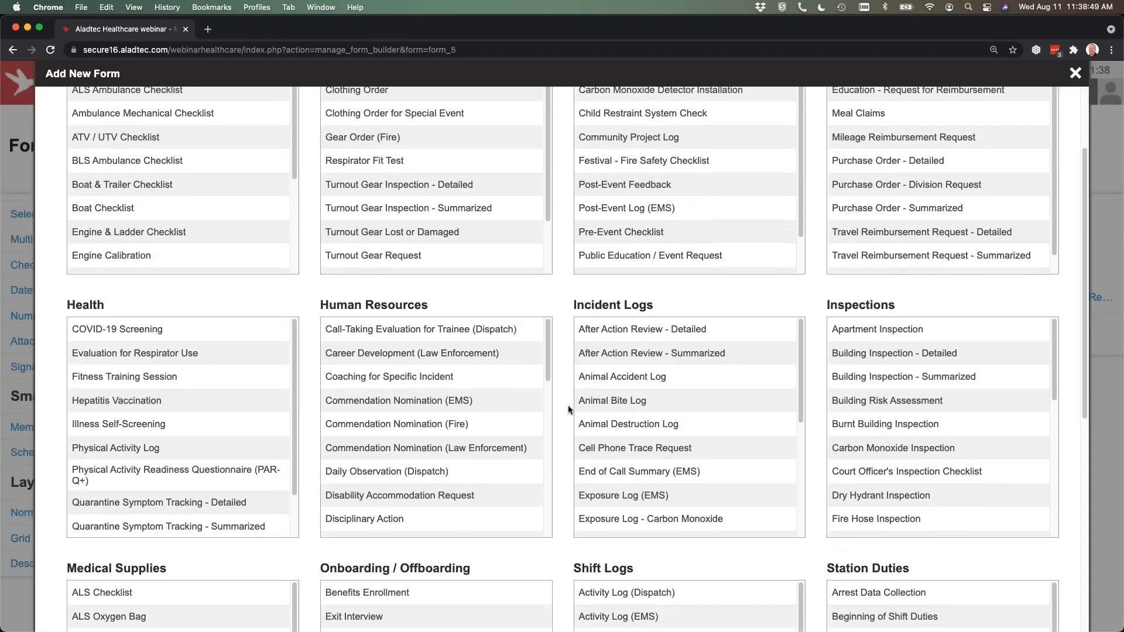
scroll(568, 403, down, 1)
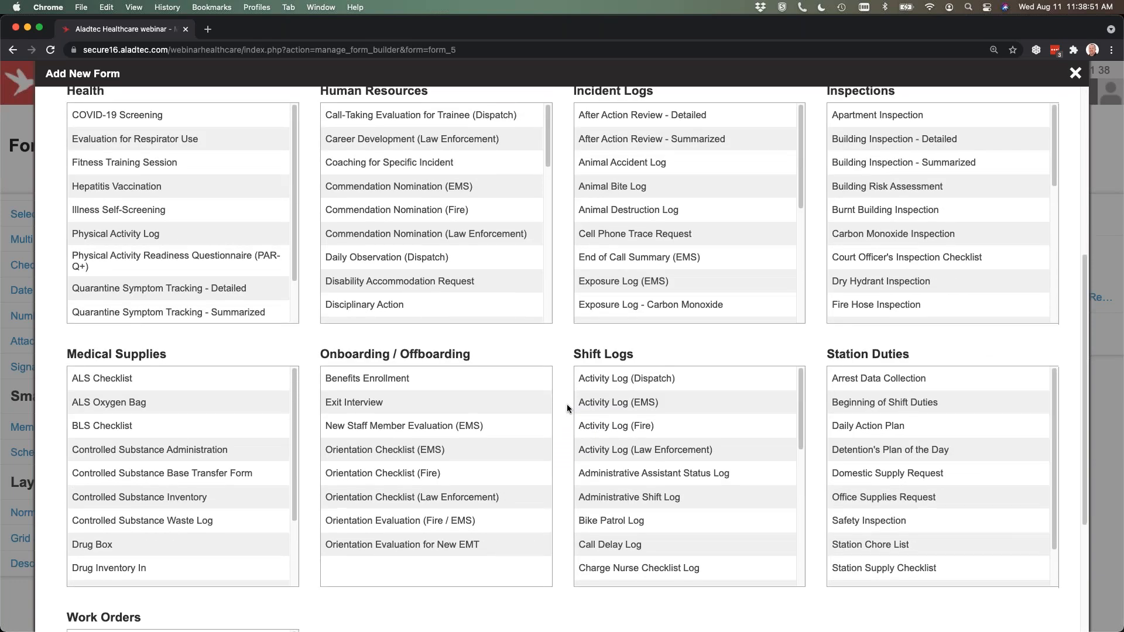
scroll(566, 404, up, 6)
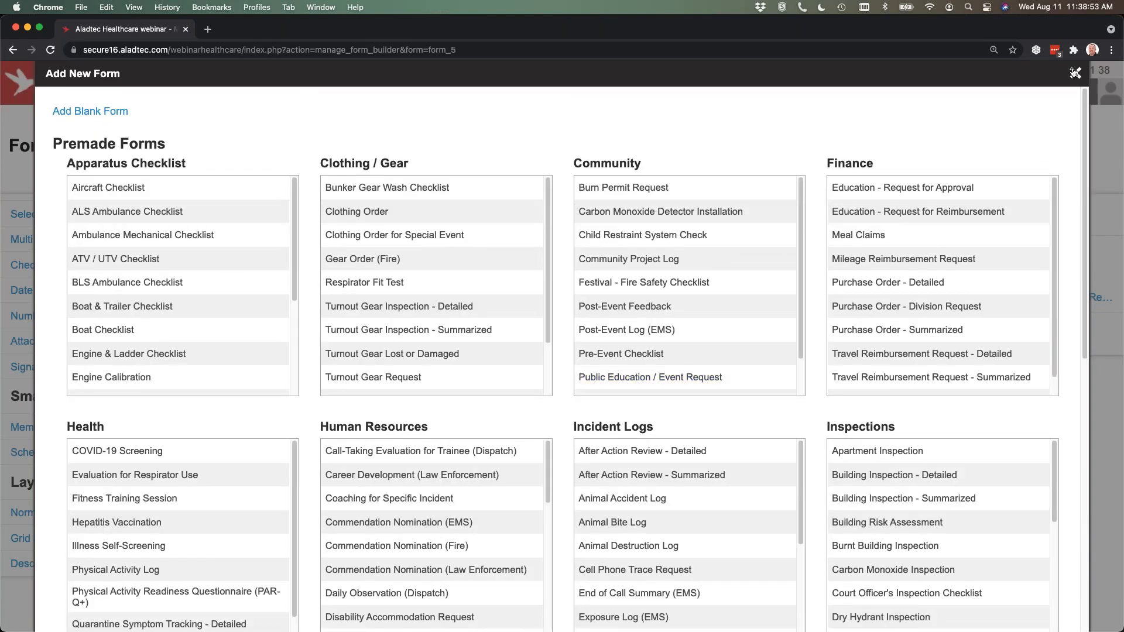
click(1074, 73)
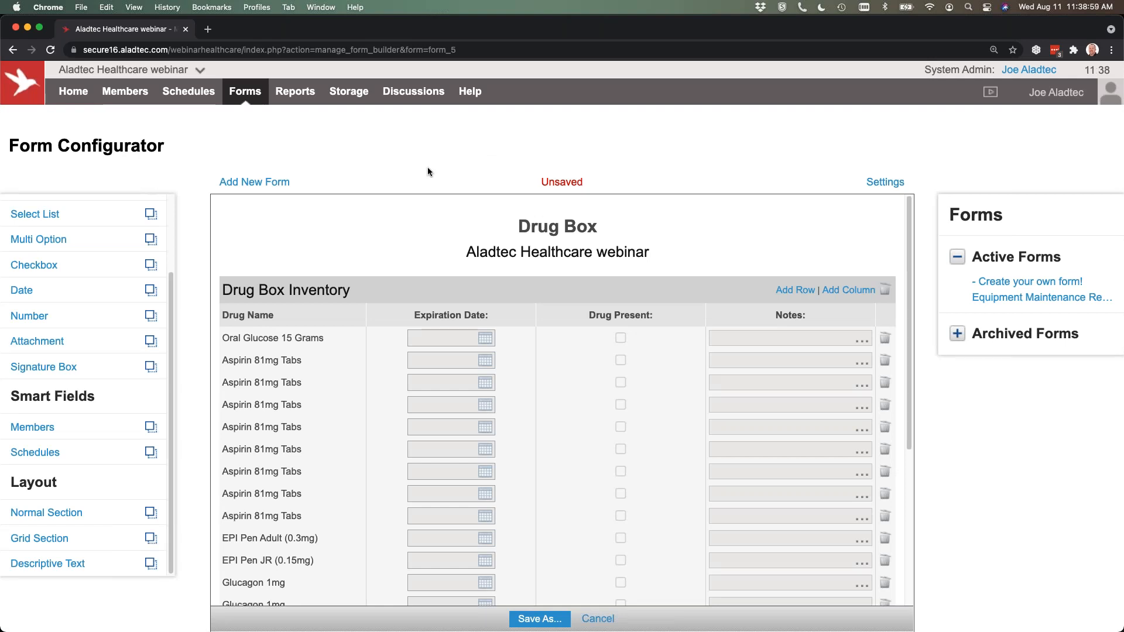
Discard the unsaved Drug Box form and view the form report for Equipment Maintenance Request.
mouse_move(286, 95)
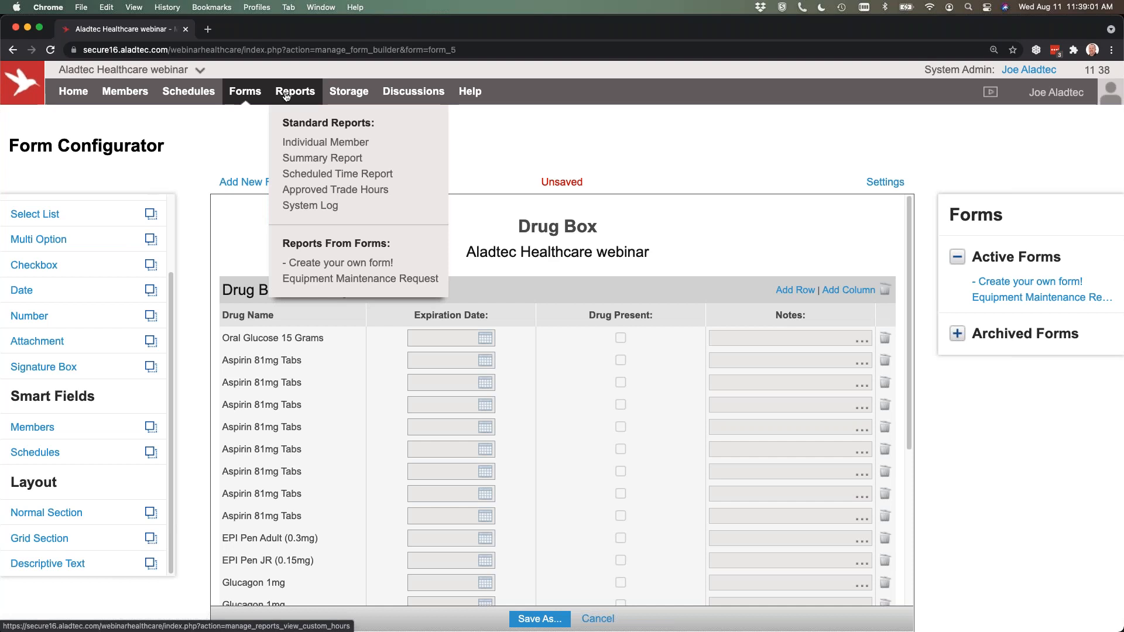
click(340, 279)
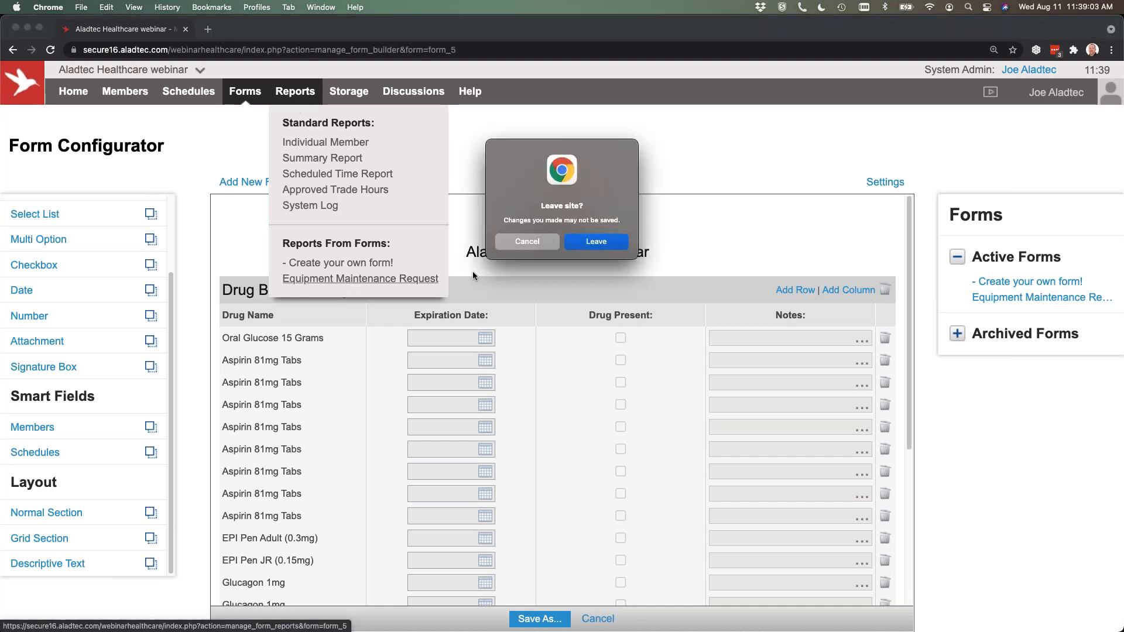
click(600, 244)
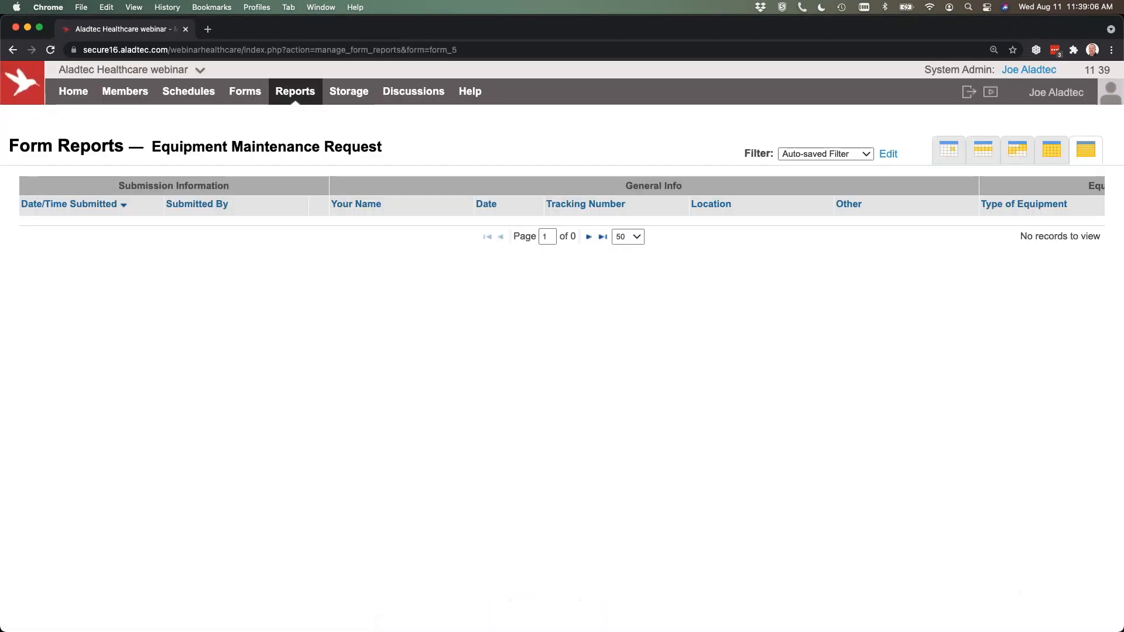
mouse_move(304, 95)
click(312, 263)
click(322, 280)
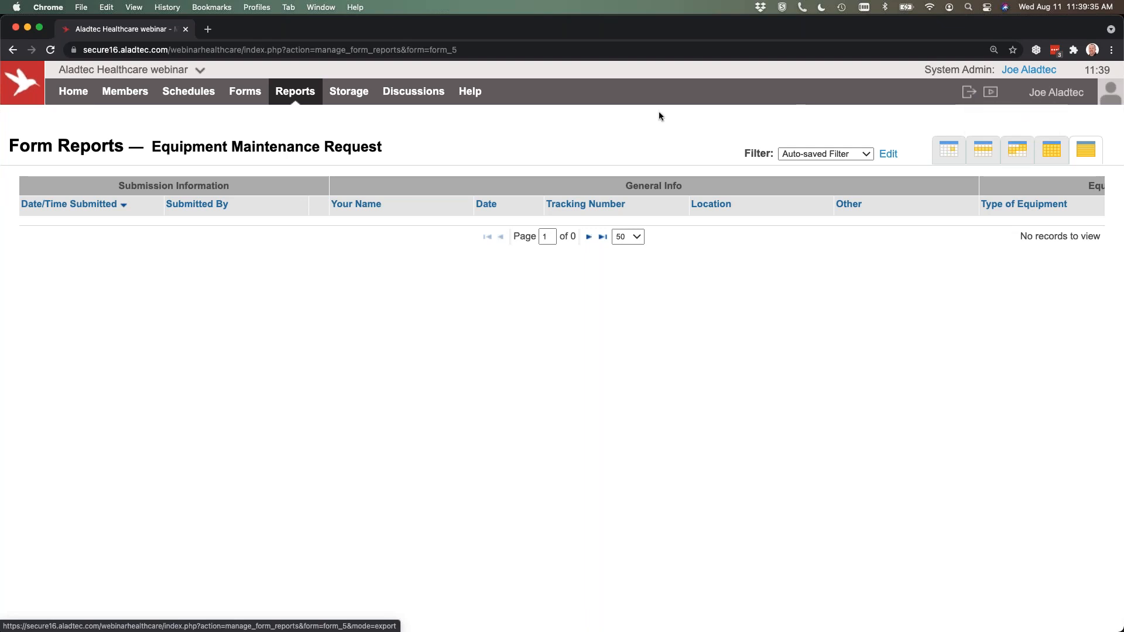
mouse_move(246, 99)
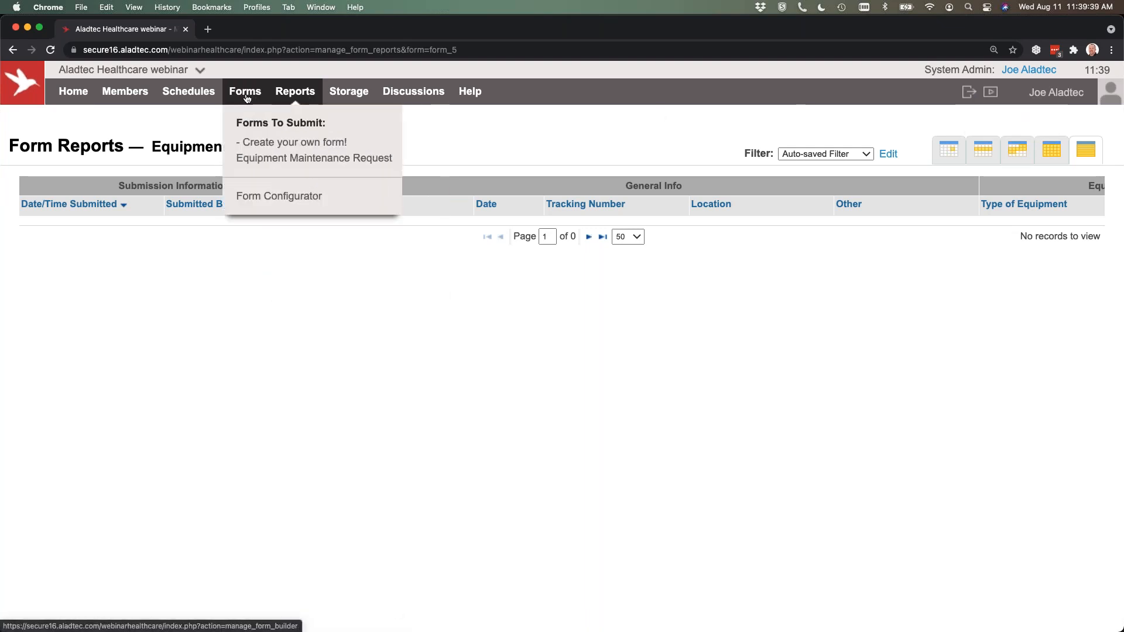
mouse_move(283, 97)
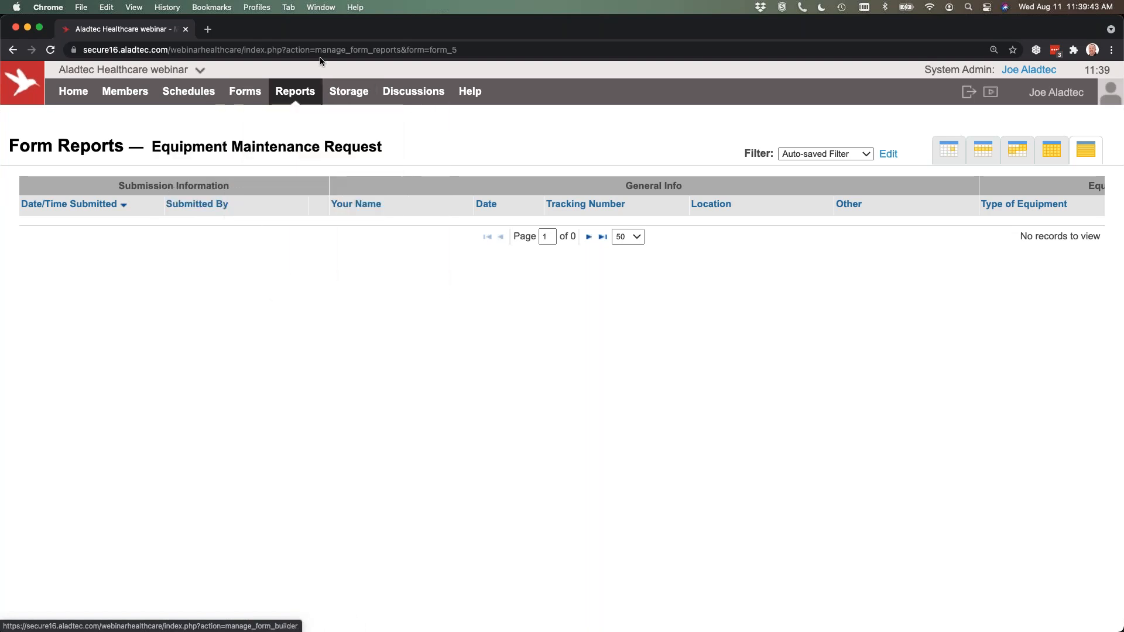
Go to Storage and examine its home folder and the storage space allowance.
click(344, 93)
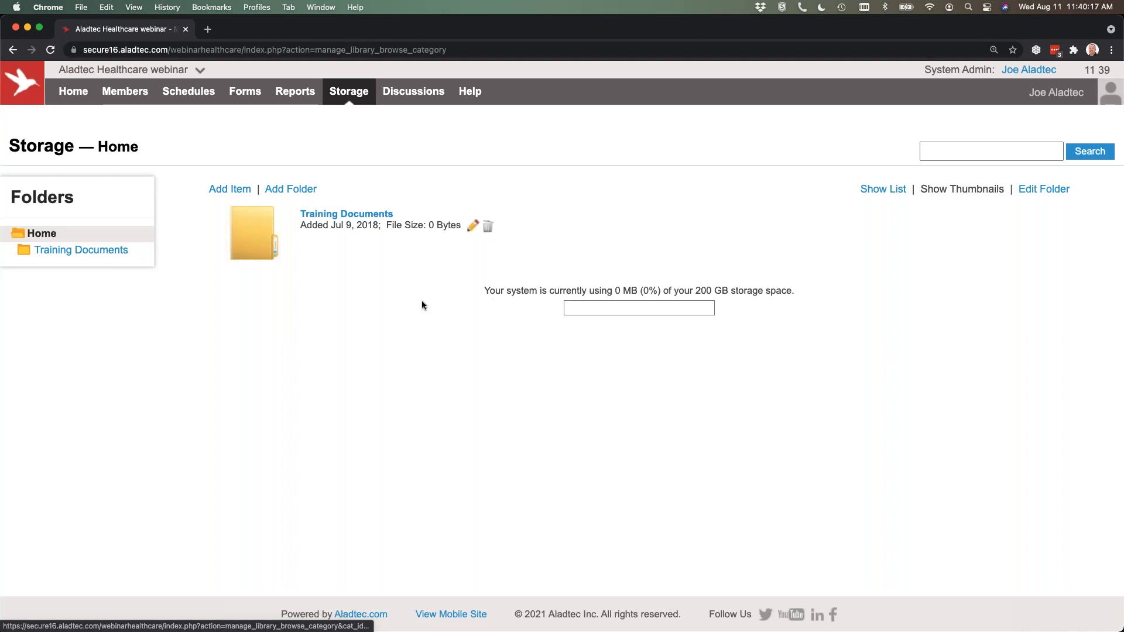
drag(737, 290, 680, 291)
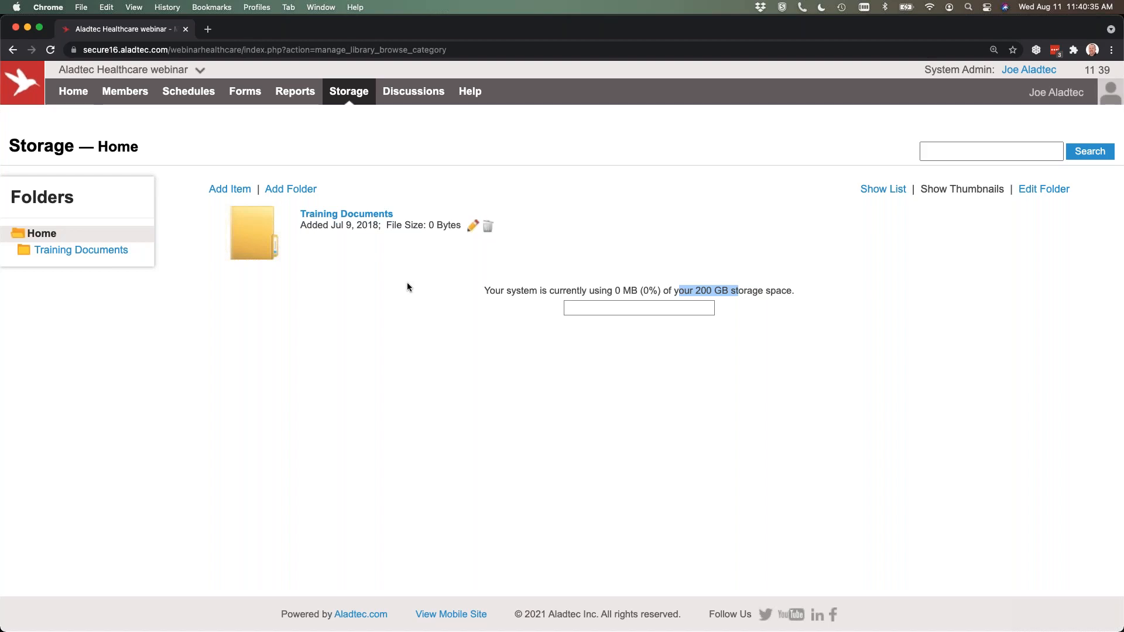
click(423, 294)
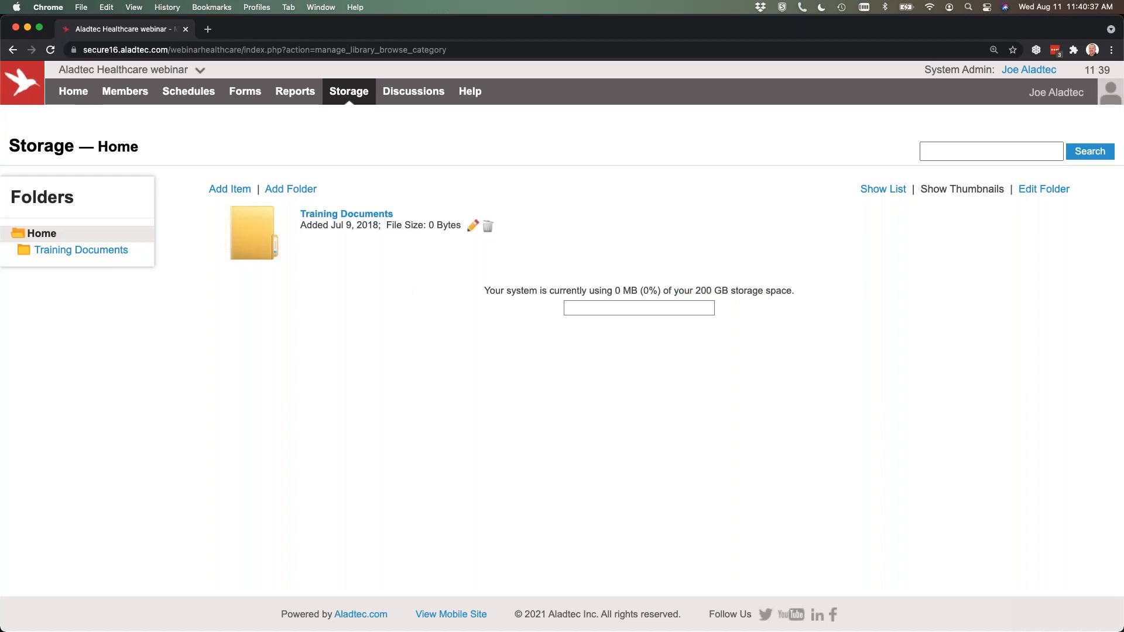
View the Scheduled Time Report, and review the Individual Member report with Scheduled Shifts expanded, down to the member attributes.
mouse_move(291, 98)
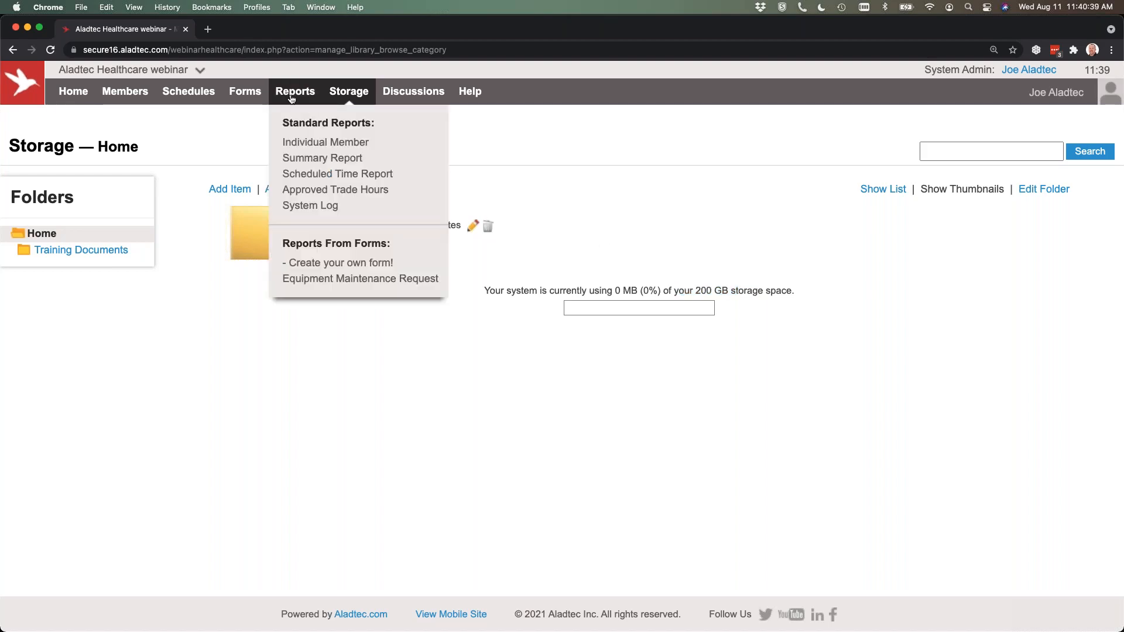
click(305, 174)
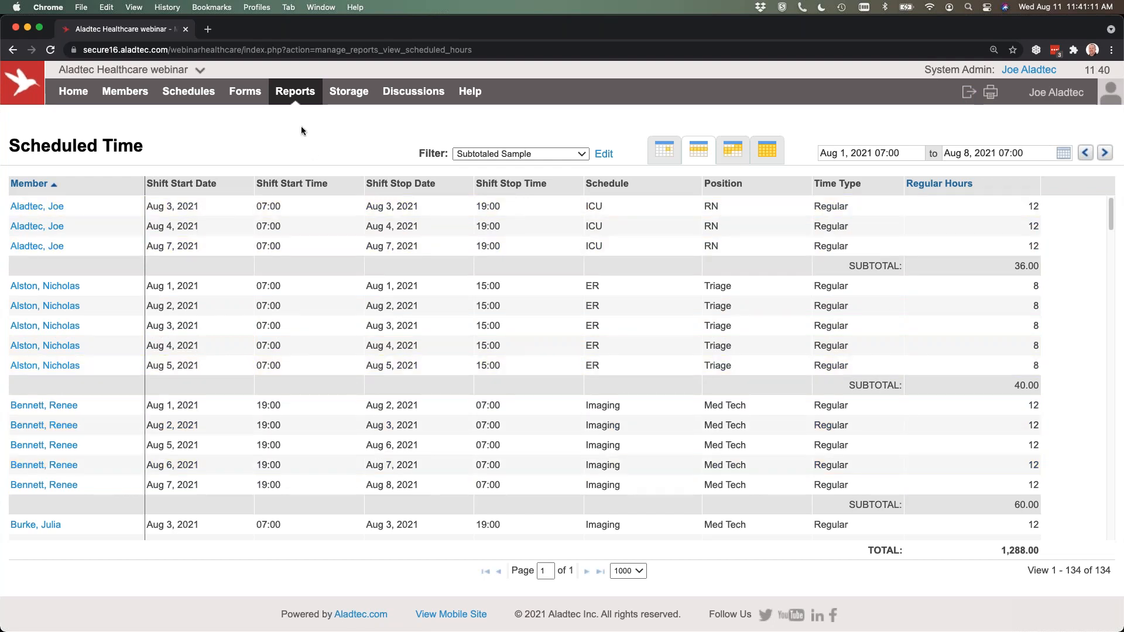
mouse_move(296, 95)
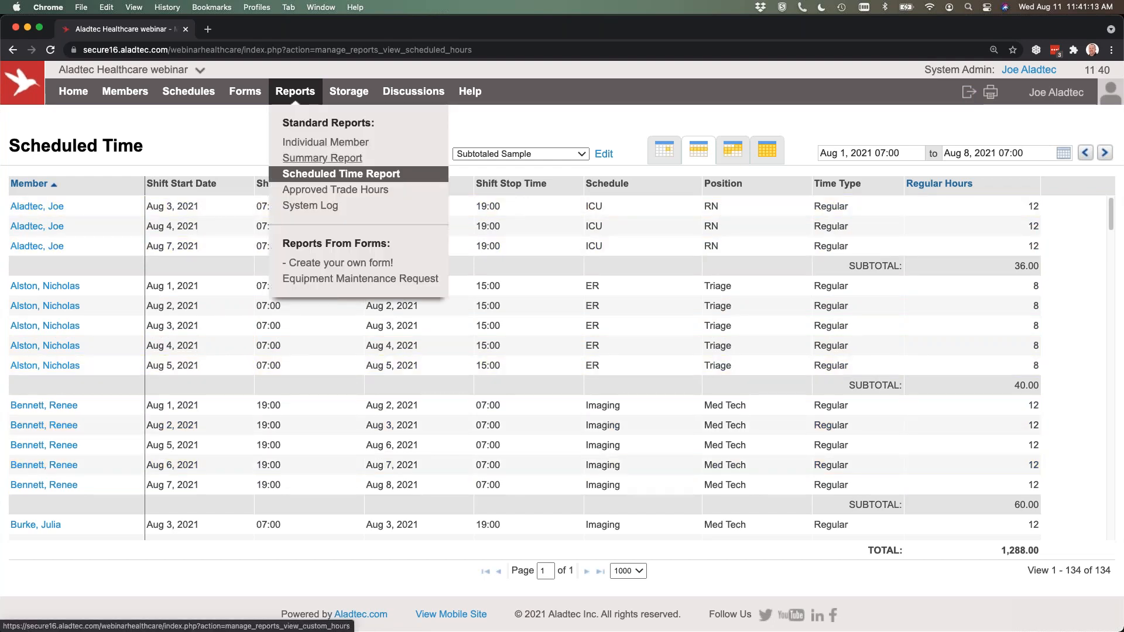
click(315, 145)
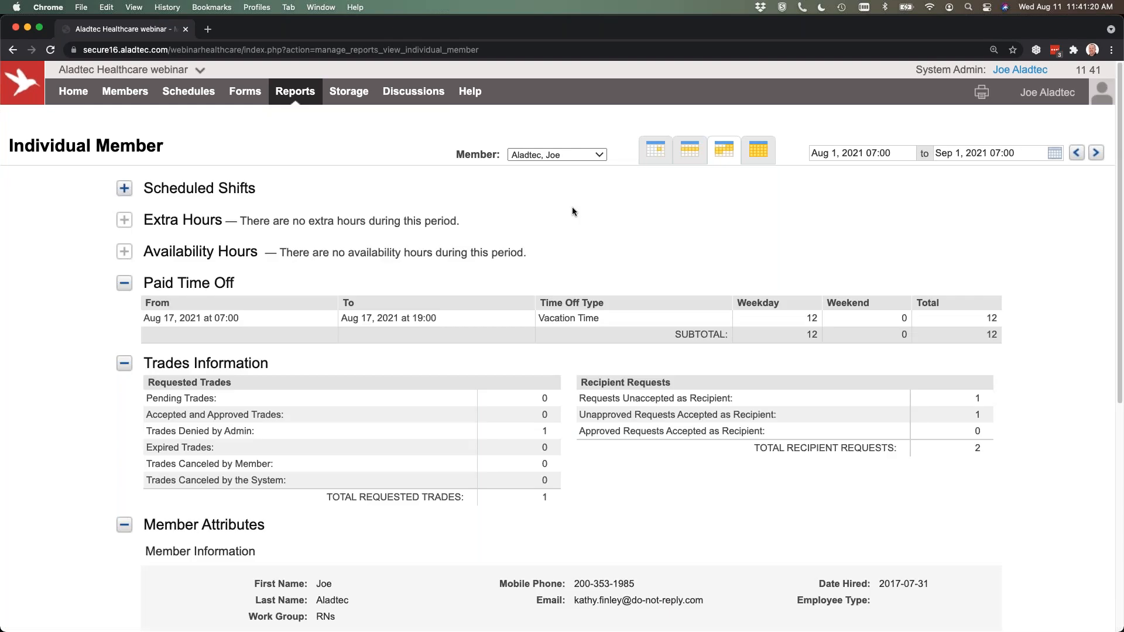
click(126, 190)
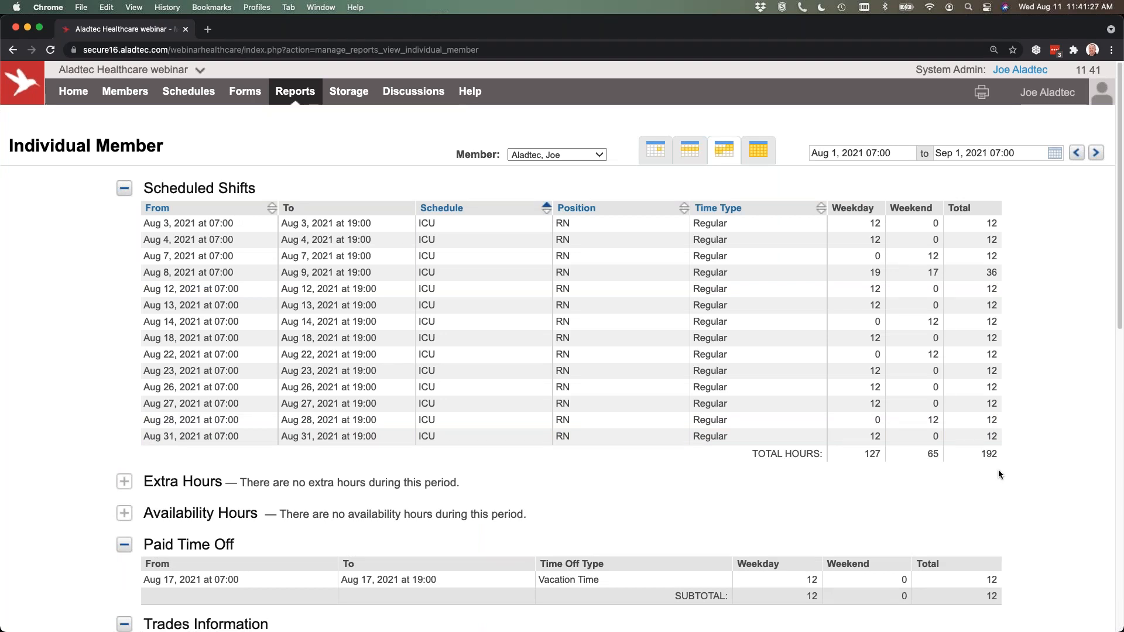
scroll(998, 474, down, 3)
scroll(998, 469, down, 8)
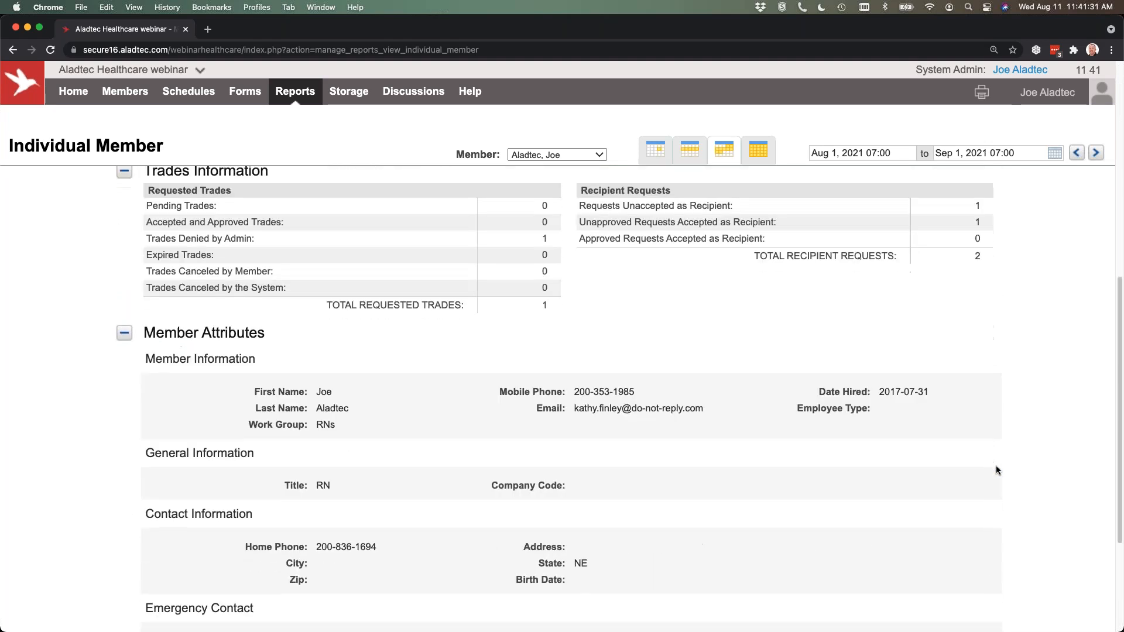
scroll(999, 470, up, 10)
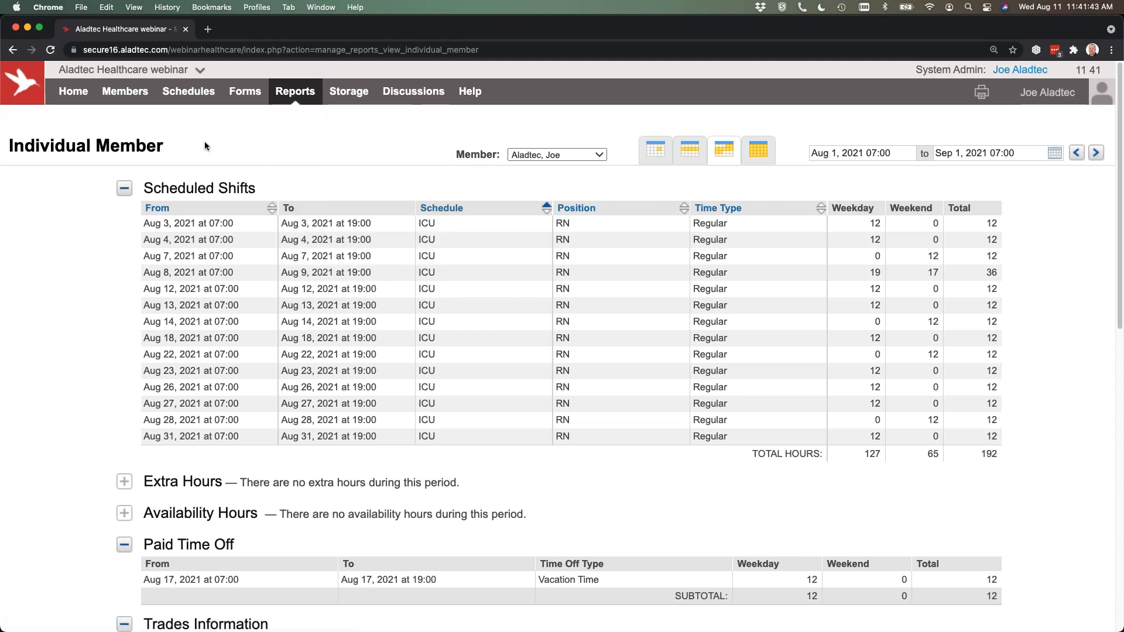
Go to Discussions to view all topics.
click(413, 95)
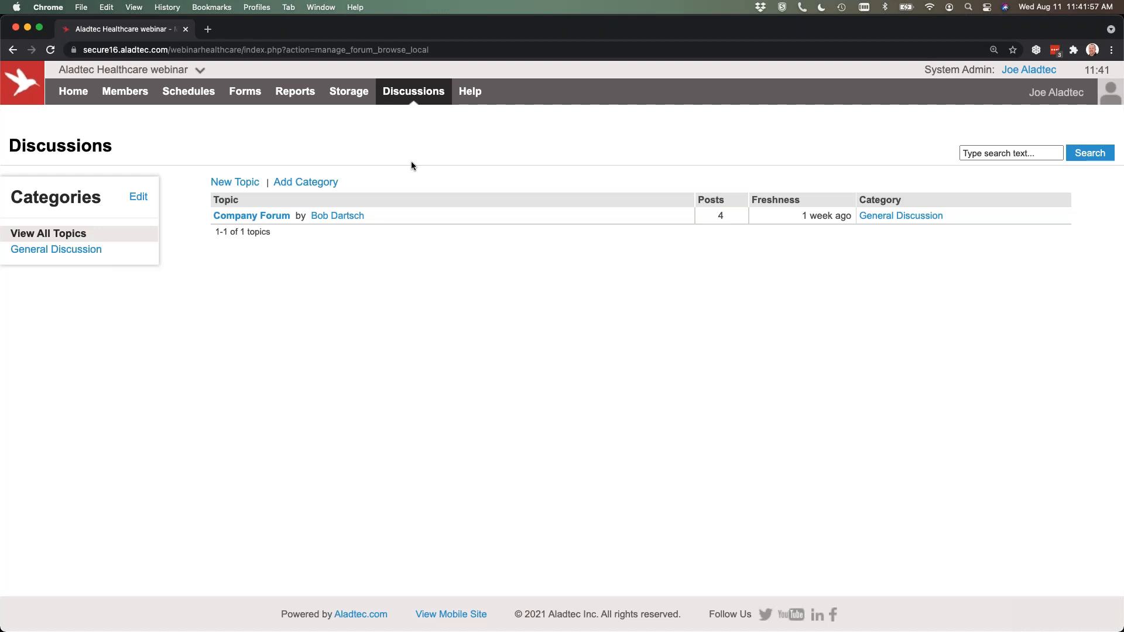
Open the Company Forum topic and read through its posts.
click(264, 217)
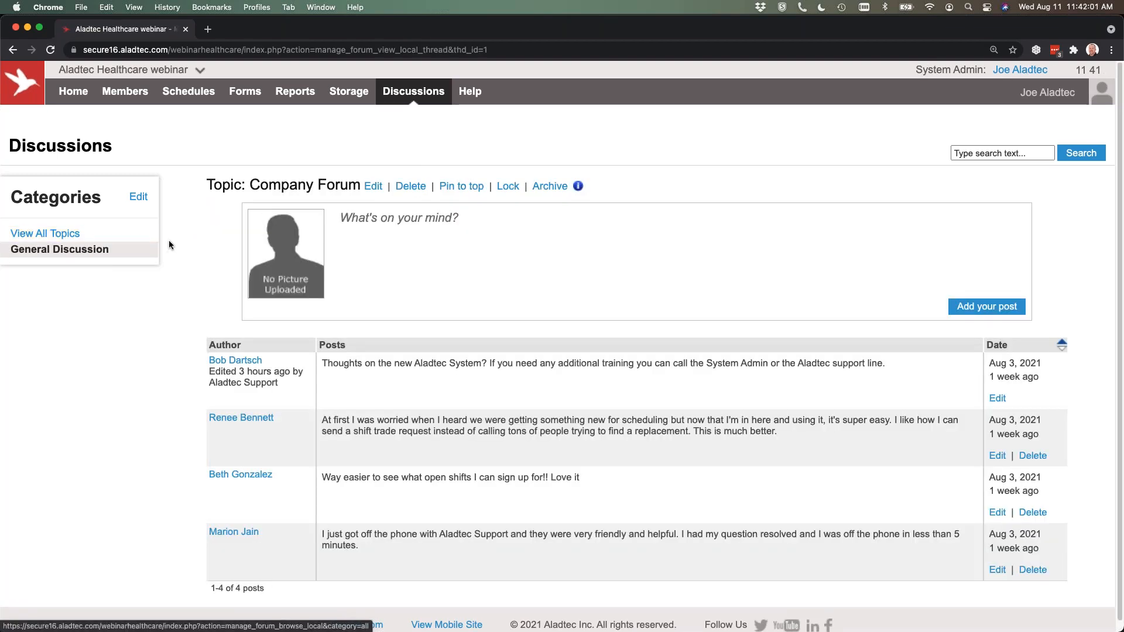
scroll(188, 245, down, 1)
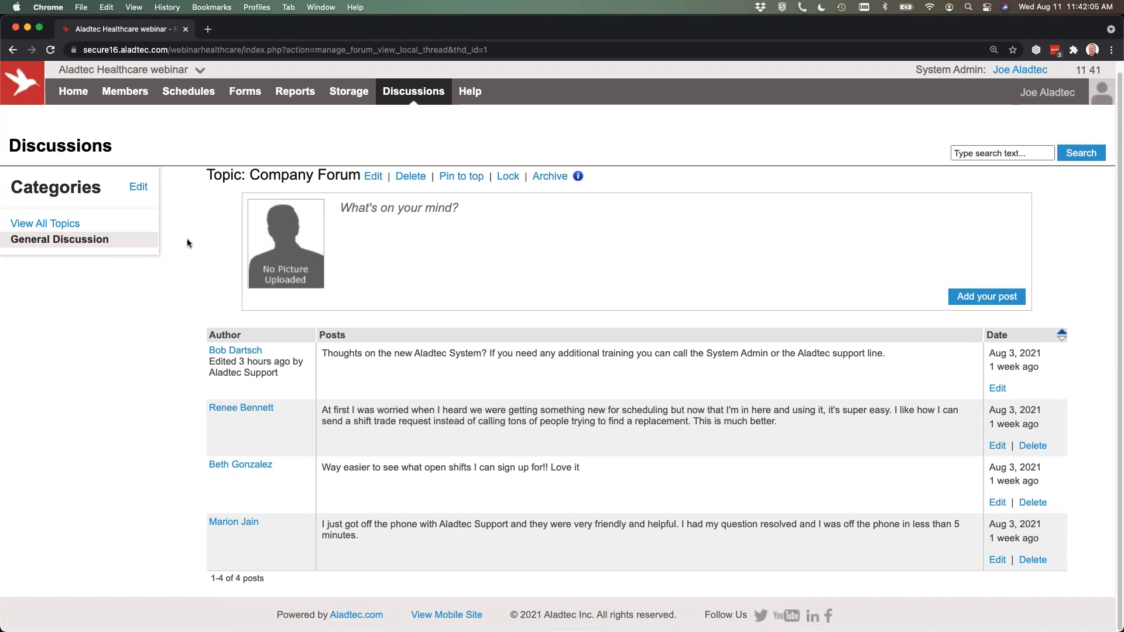
scroll(187, 240, up, 1)
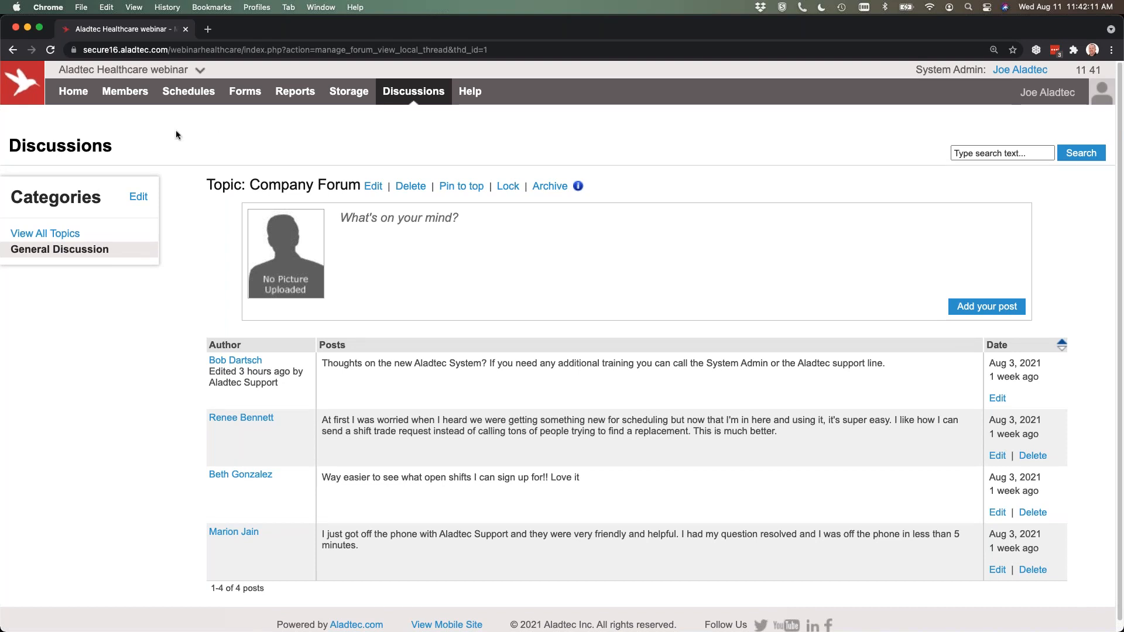
Go to the system Setup and expand the ER schedule's configuration to view its shifts and positions.
click(185, 71)
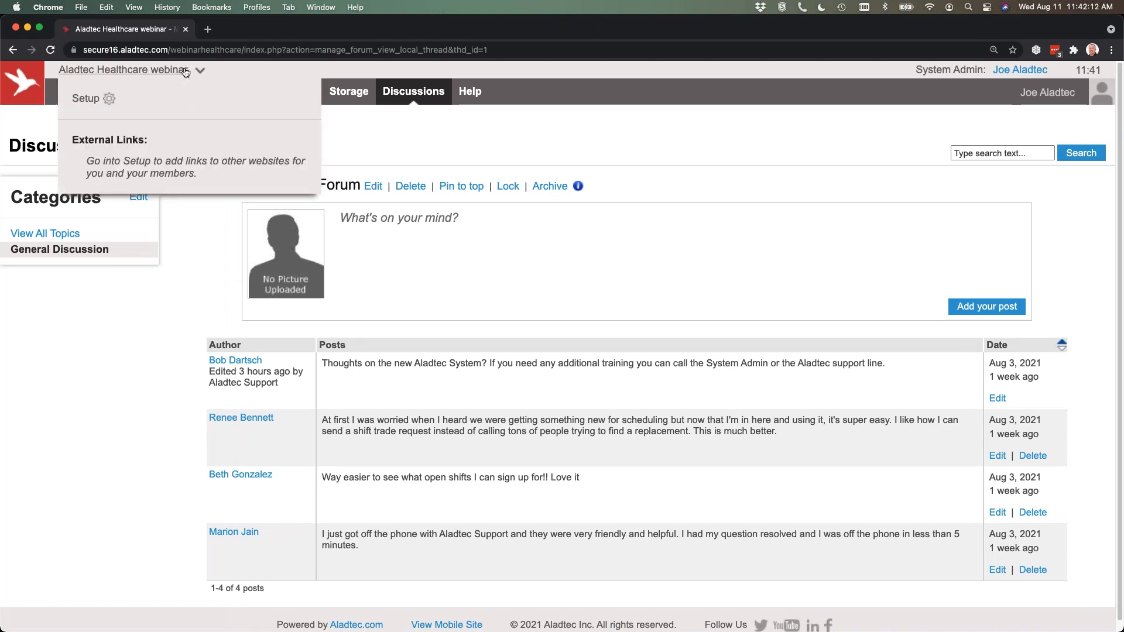
click(85, 99)
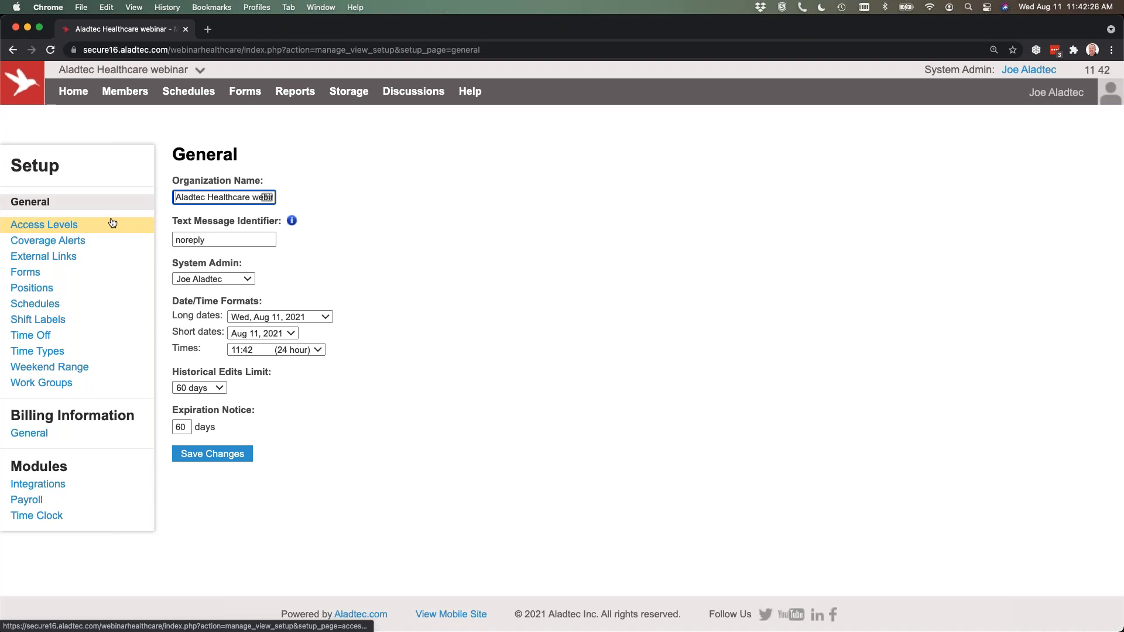
click(35, 309)
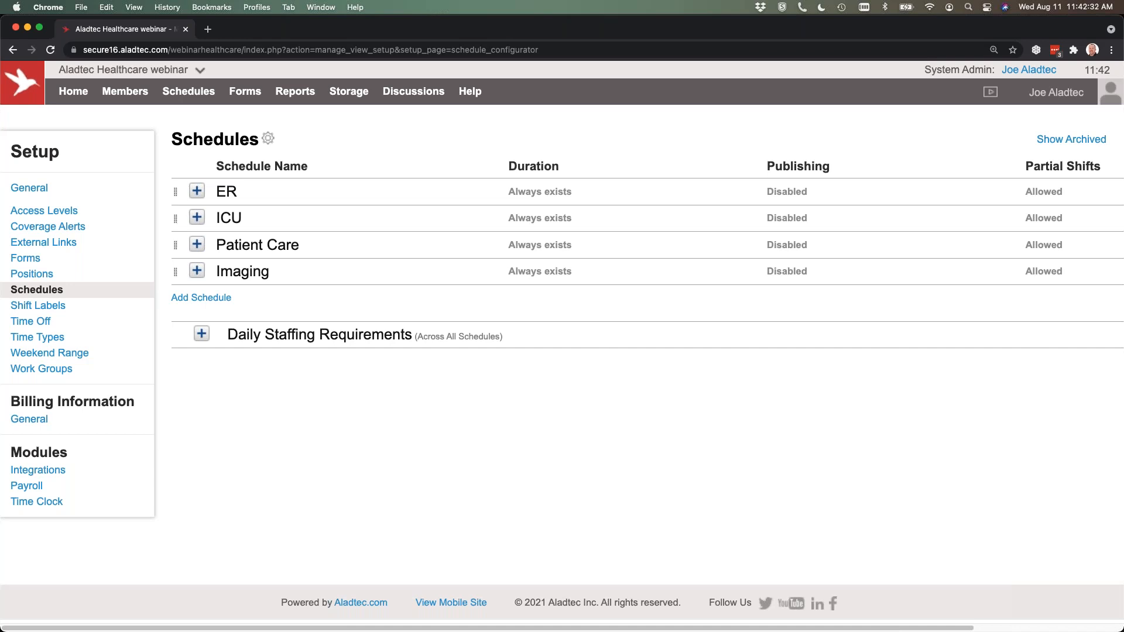
click(197, 191)
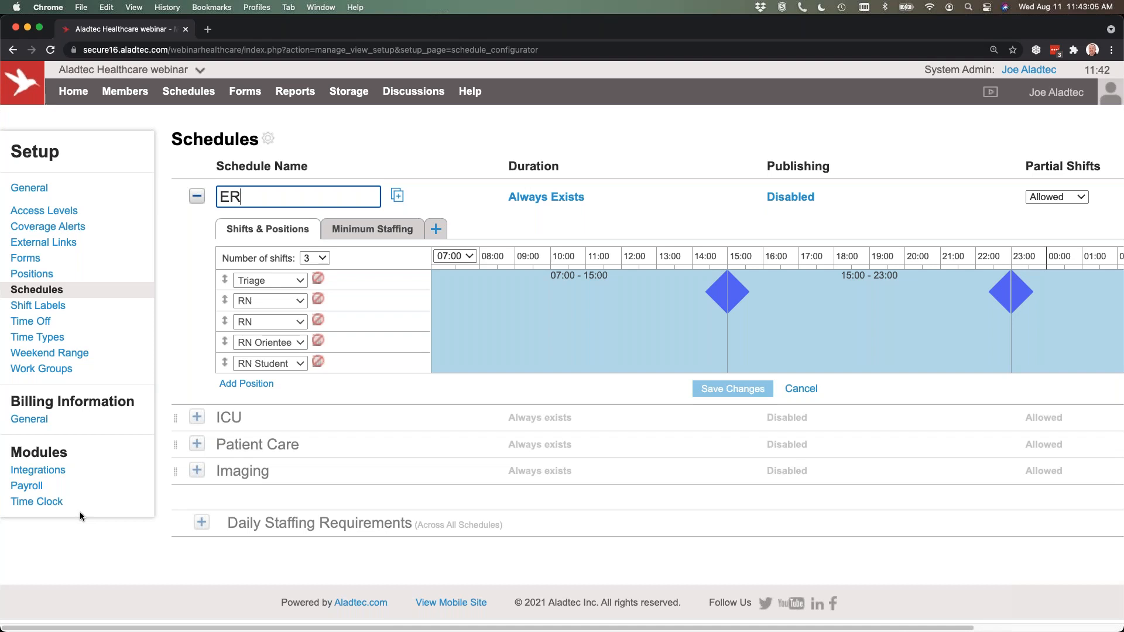
View the Payroll module page in Setup, and look through the possible integrations on the Integrations page.
click(28, 487)
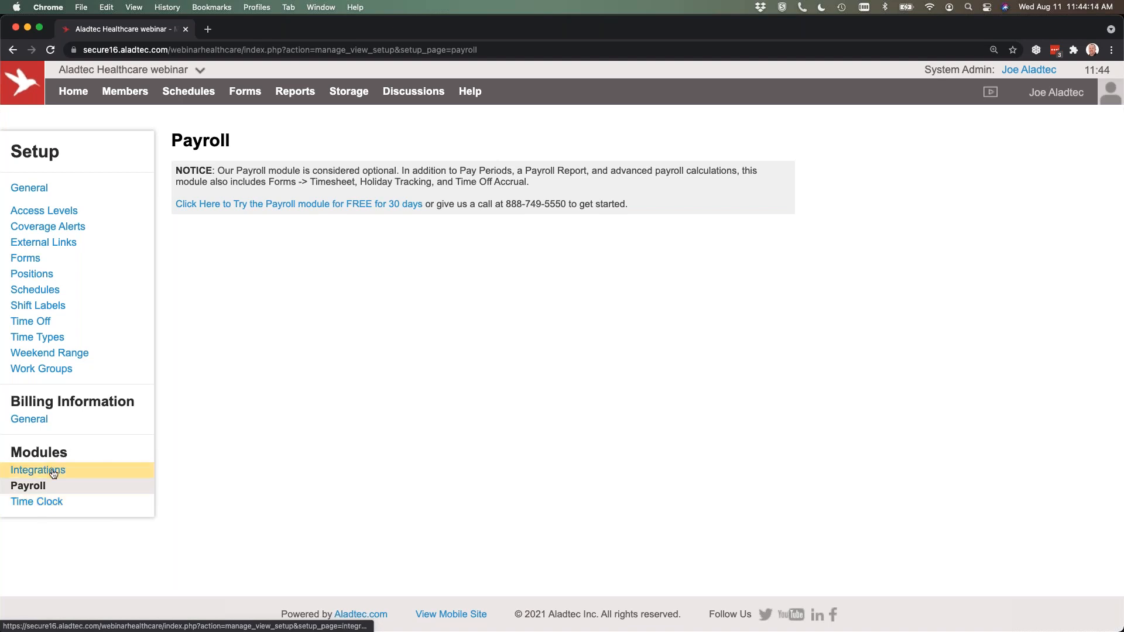
click(52, 473)
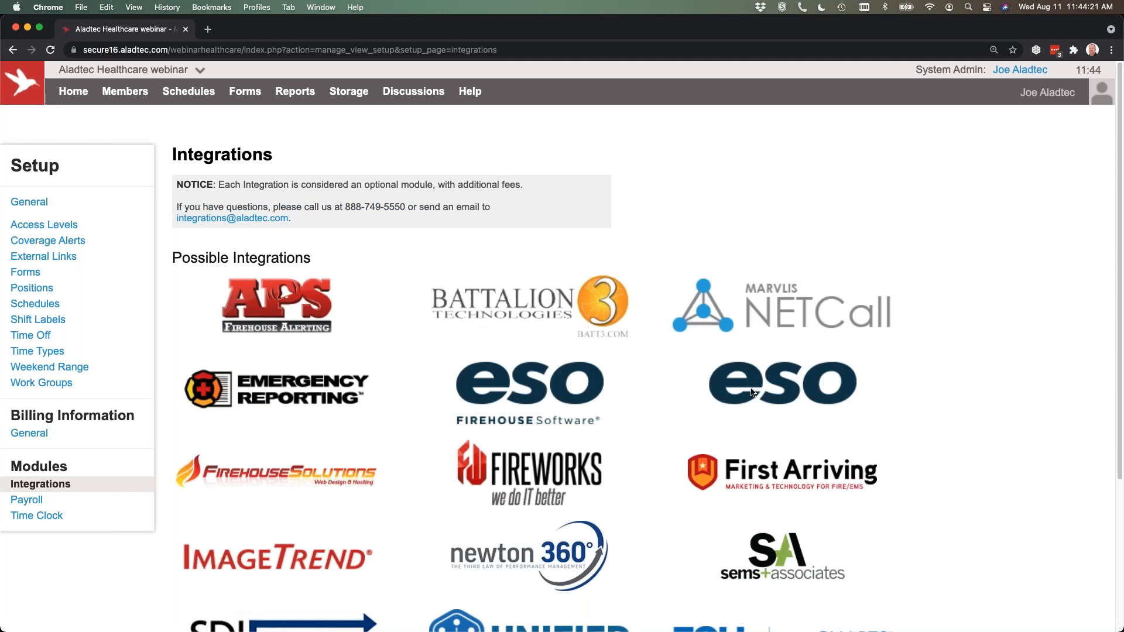
scroll(930, 383, down, 3)
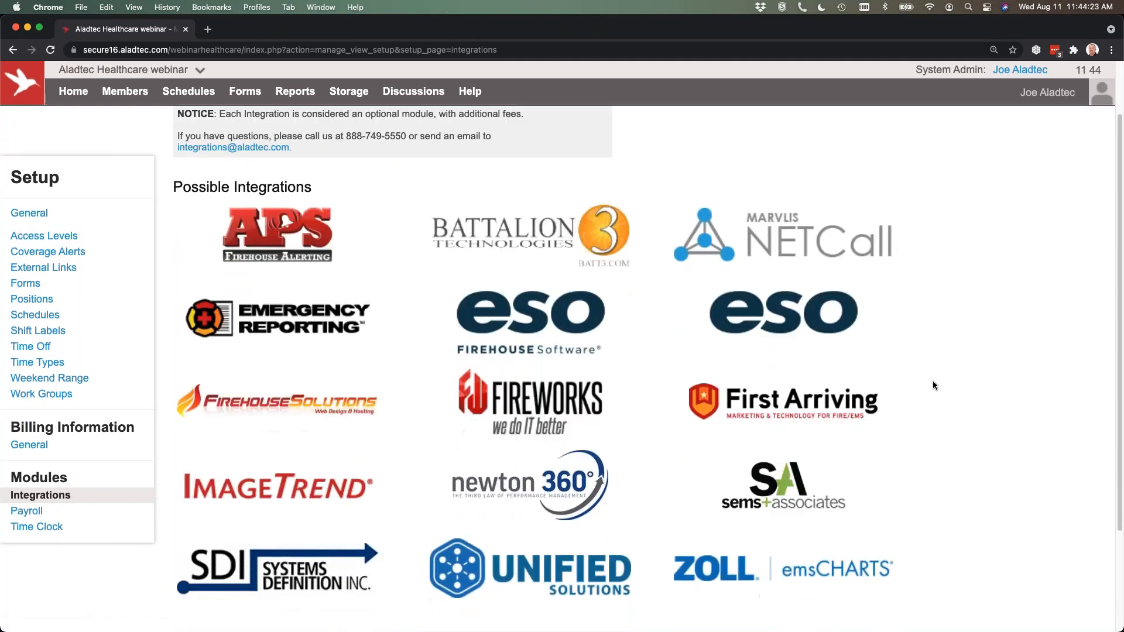
scroll(933, 384, down, 1)
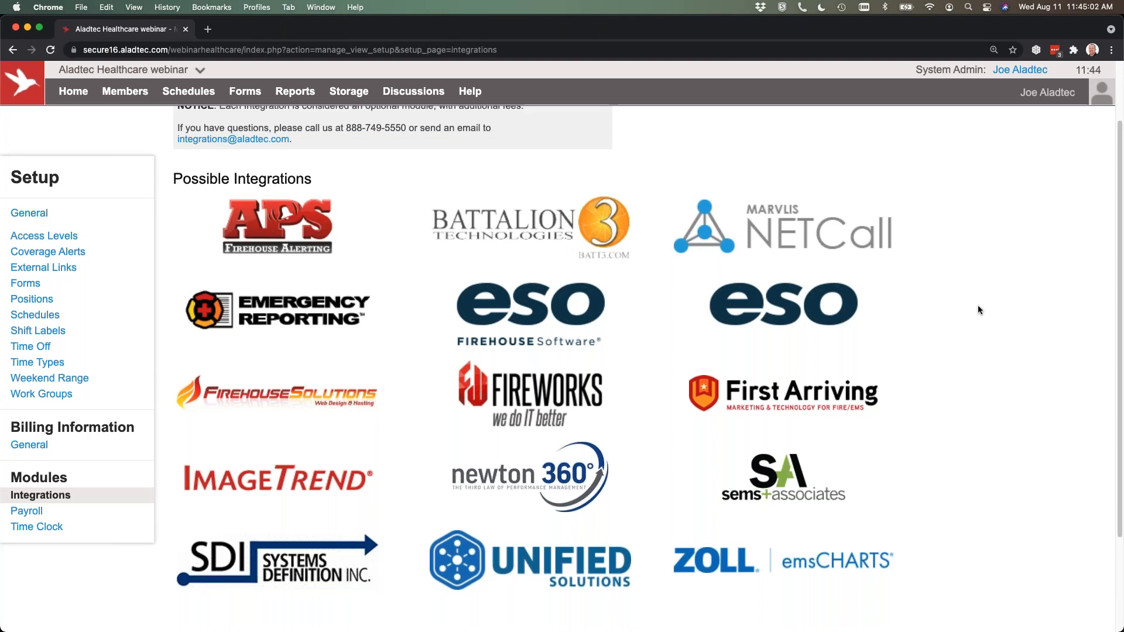
scroll(977, 309, up, 3)
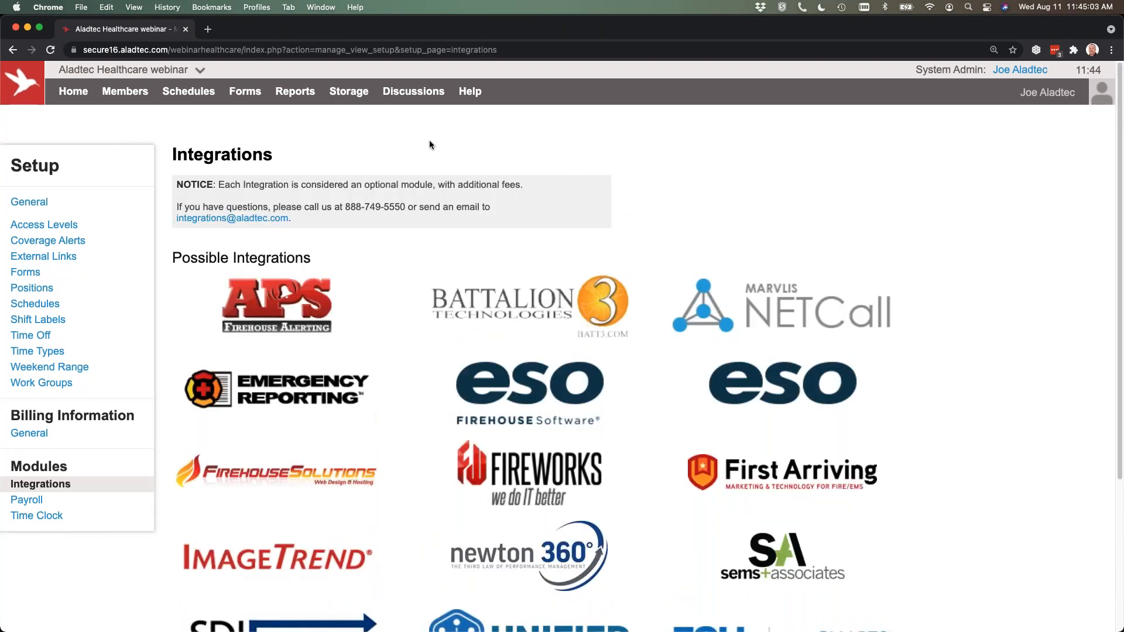
Open Videos & Tech Tips and look through the Member Help Videos and the Schedules training videos.
mouse_move(471, 91)
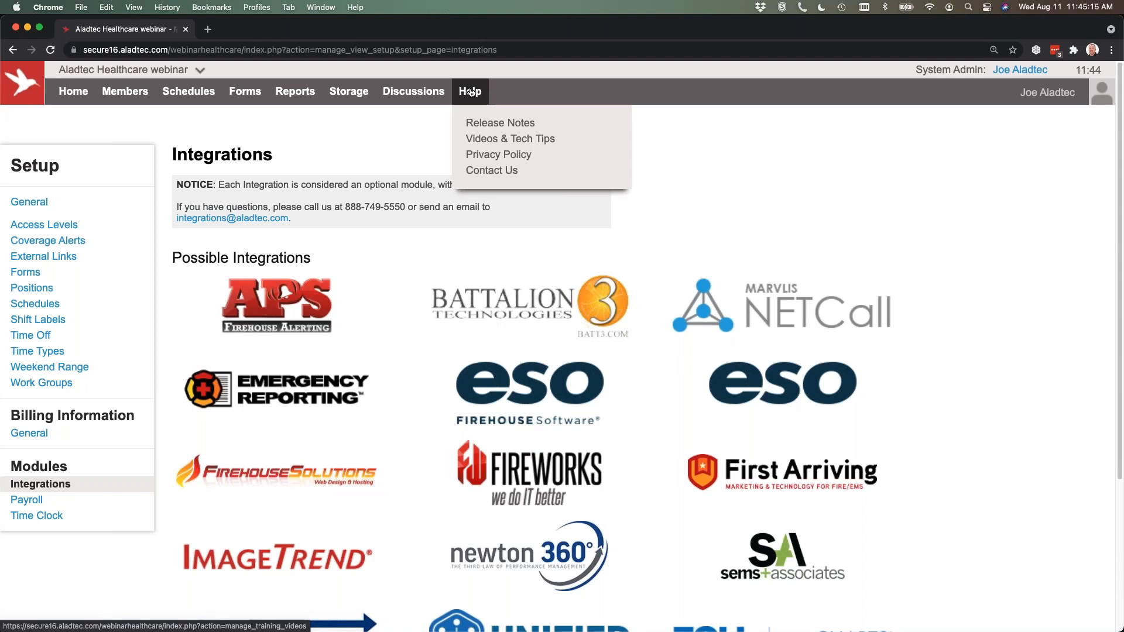
click(504, 138)
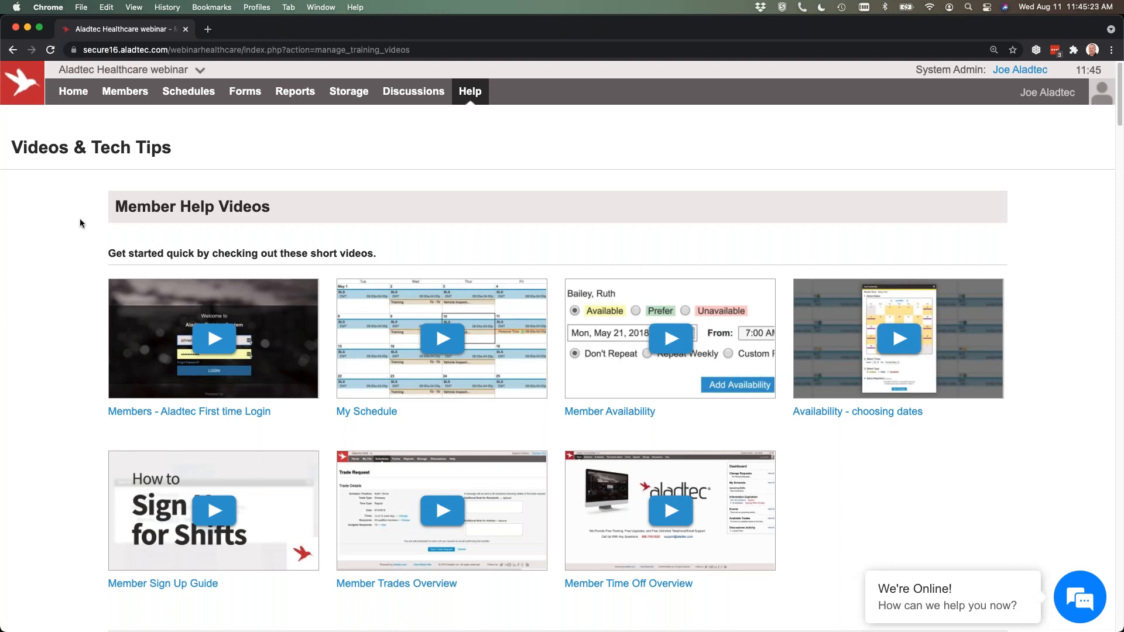
scroll(80, 219, down, 3)
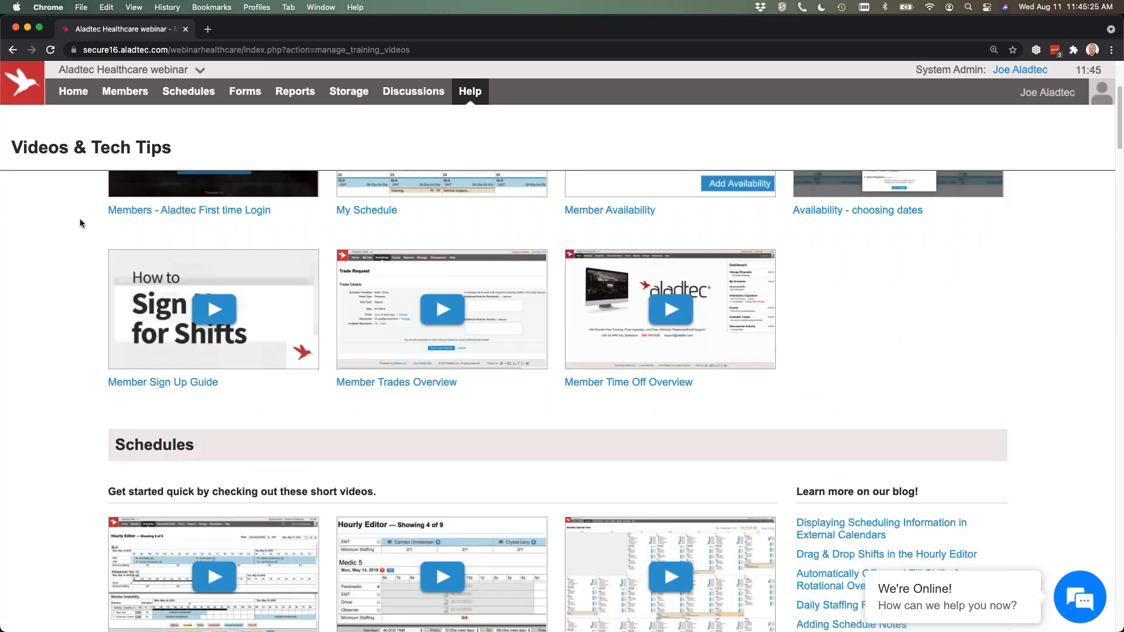
scroll(71, 218, down, 2)
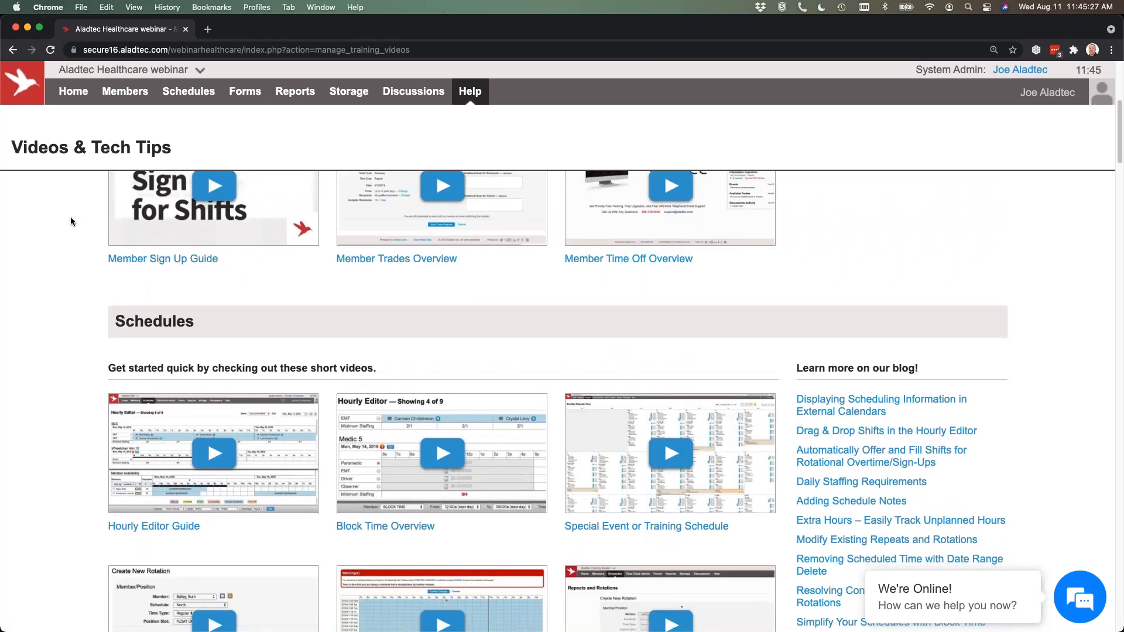
scroll(71, 221, down, 3)
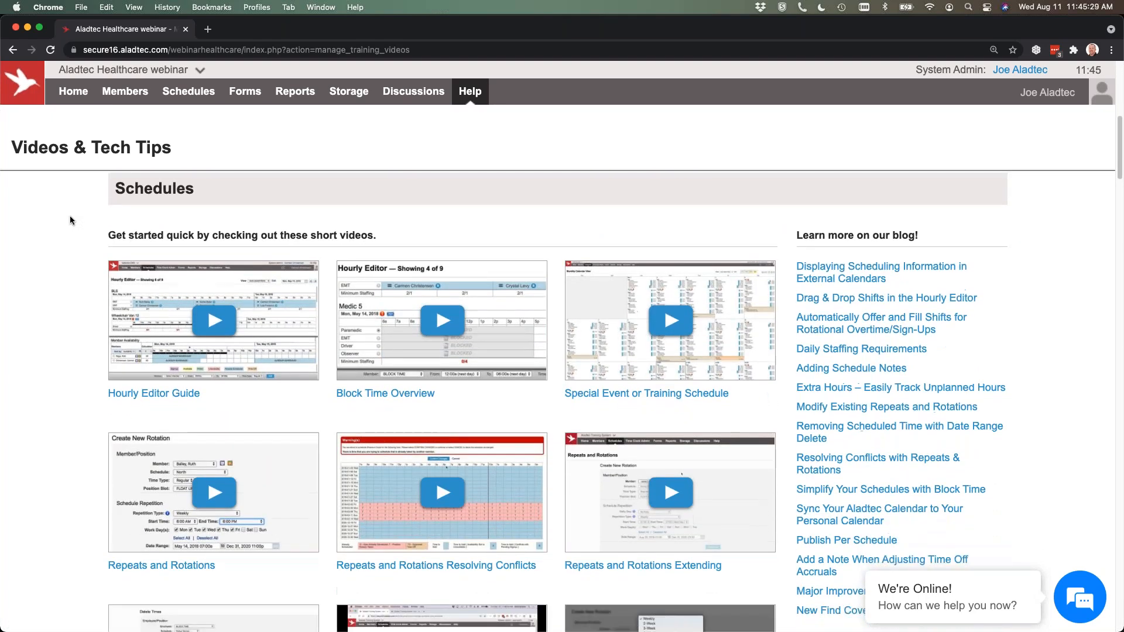
scroll(70, 220, down, 1)
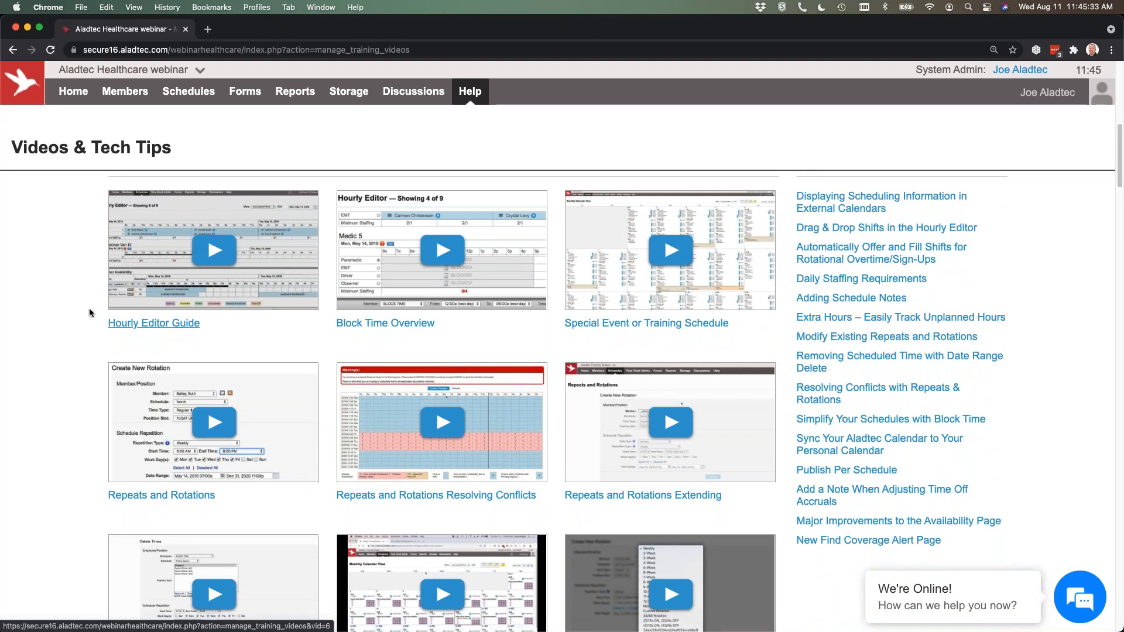
scroll(71, 310, down, 3)
scroll(64, 337, down, 1)
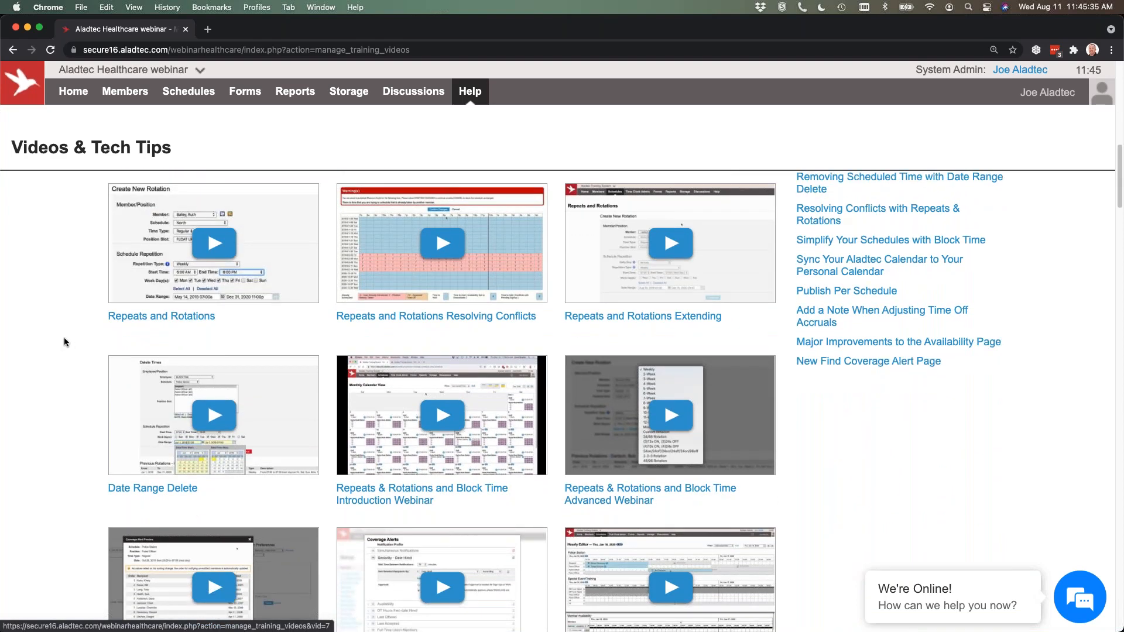
scroll(65, 337, down, 6)
scroll(73, 330, up, 5)
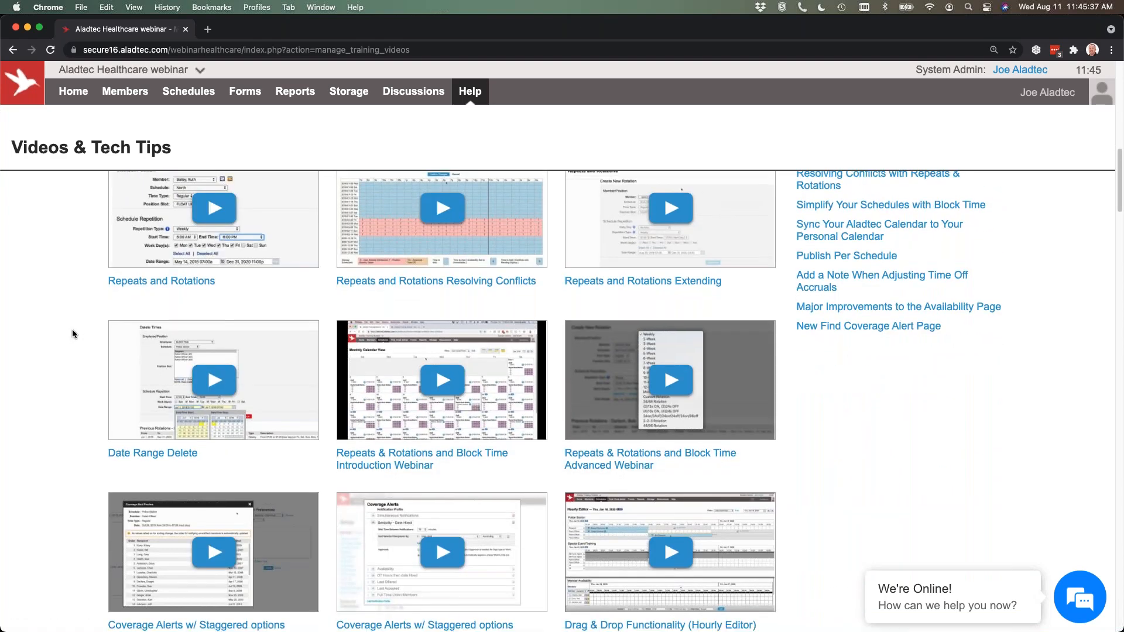
scroll(72, 330, down, 1)
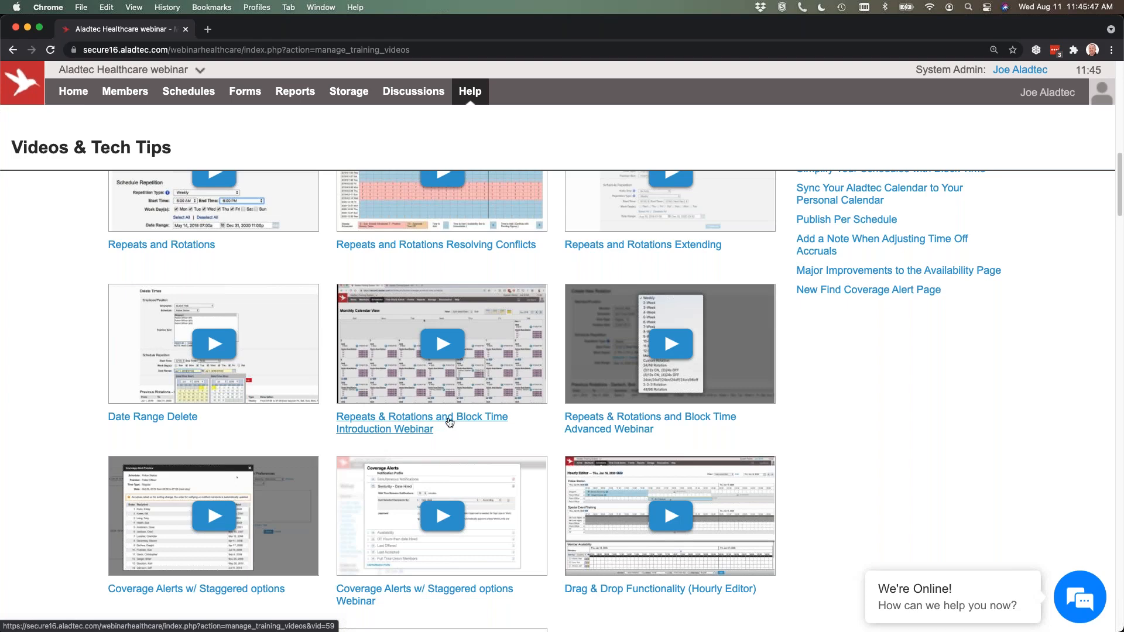
scroll(449, 422, down, 4)
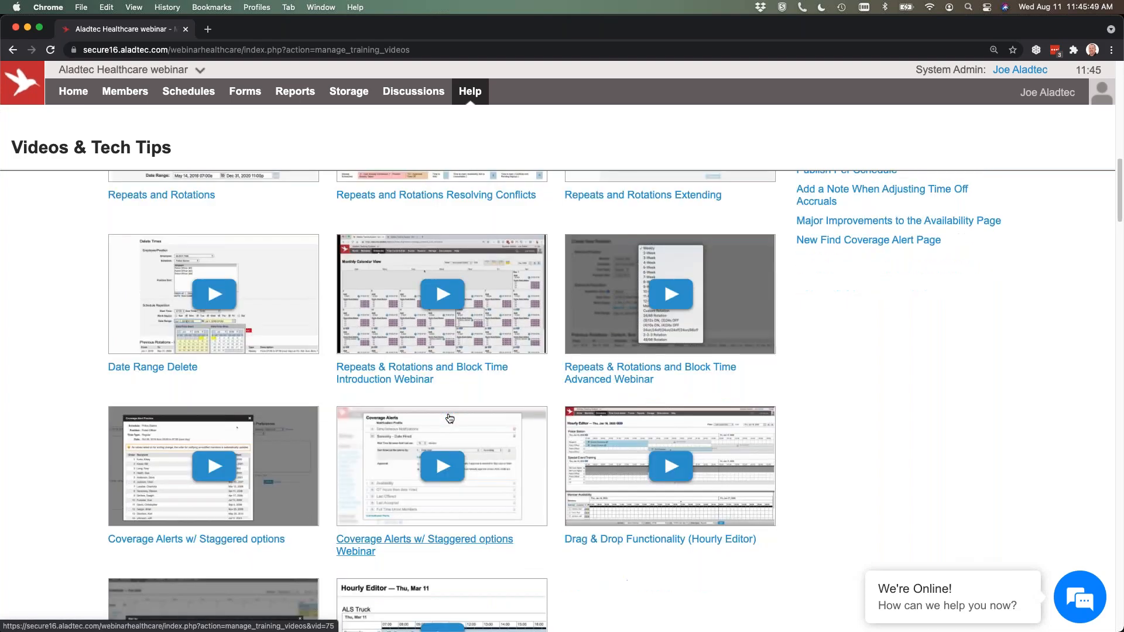
Look through the Setup training videos and related blog articles, and return to the start of the page.
scroll(374, 413, down, 6)
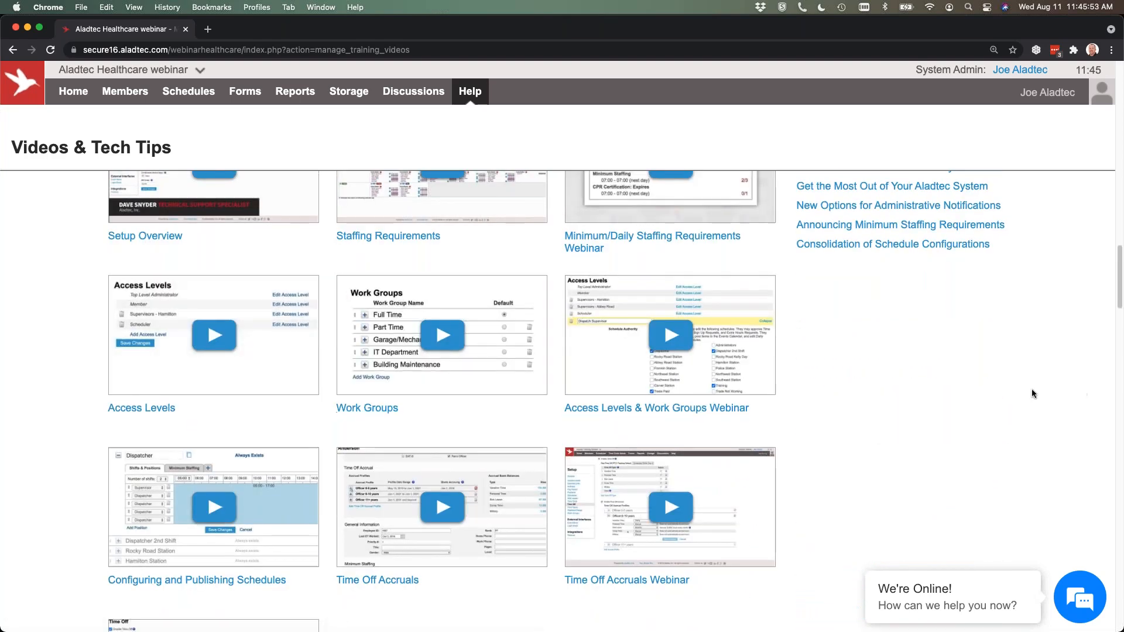
scroll(1031, 389, up, 3)
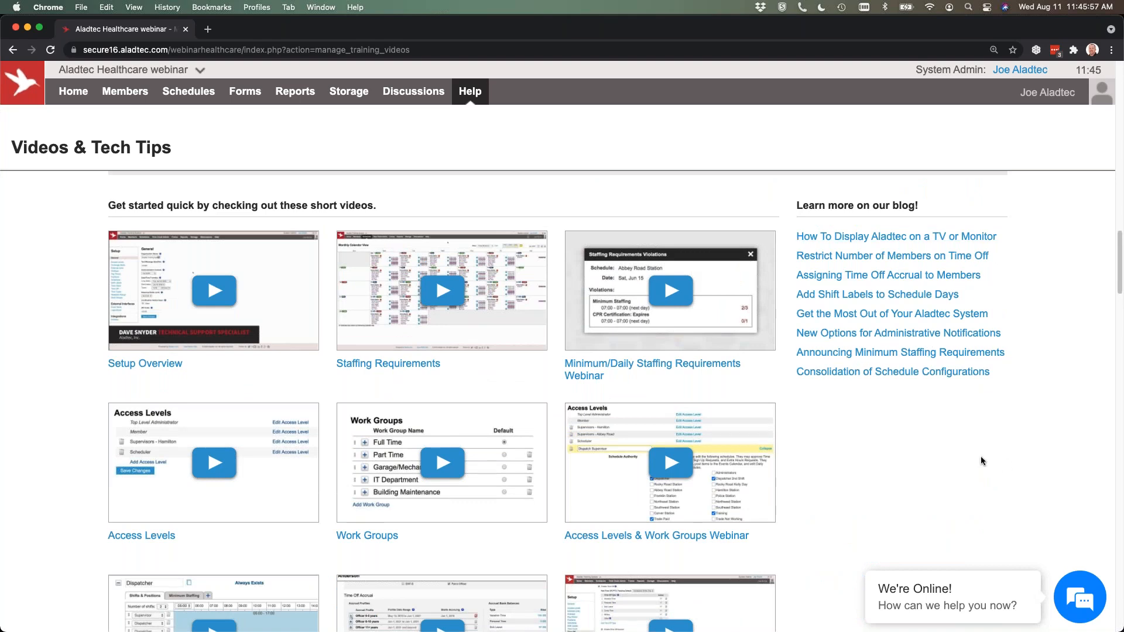
scroll(981, 456, down, 20)
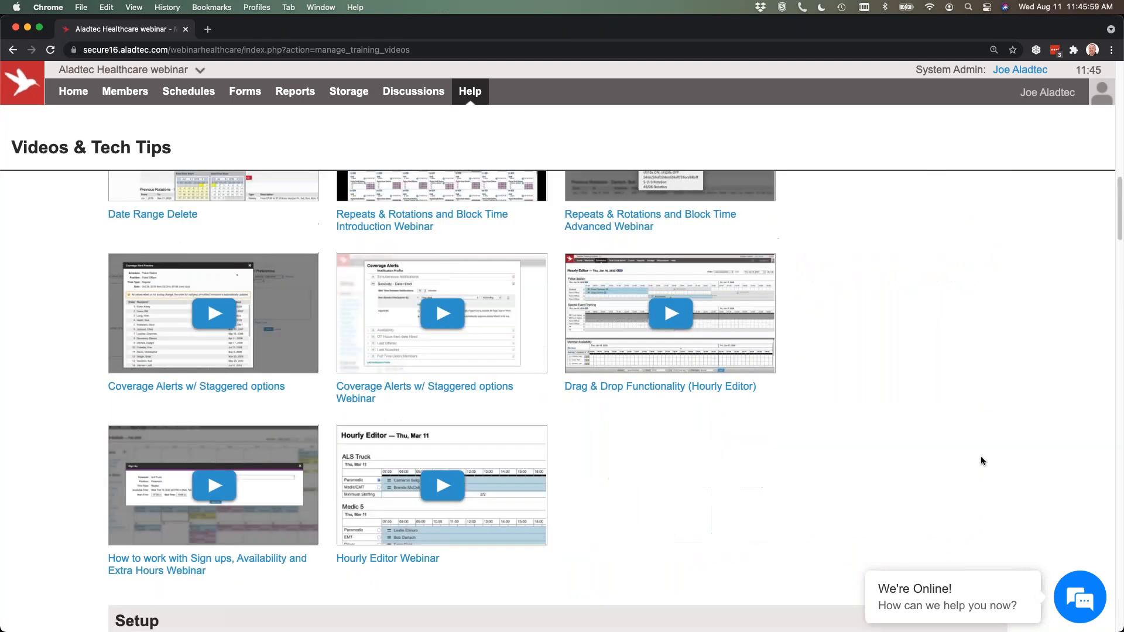
scroll(981, 456, up, 20)
View the Contact Us help page, and open the support chat briefly before closing it.
mouse_move(470, 91)
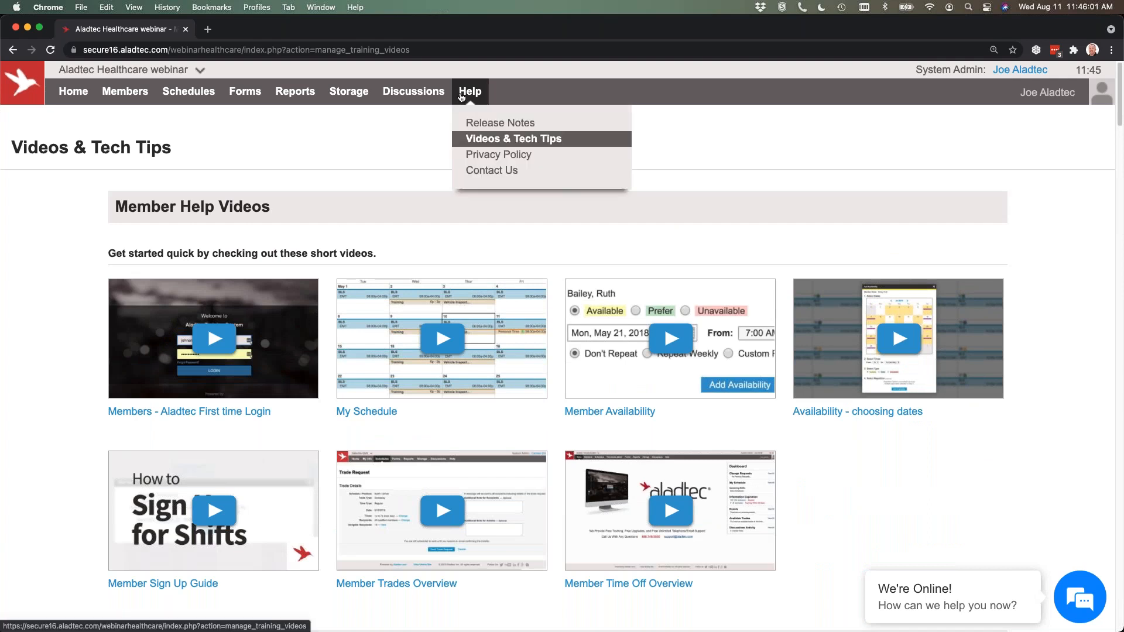
click(489, 171)
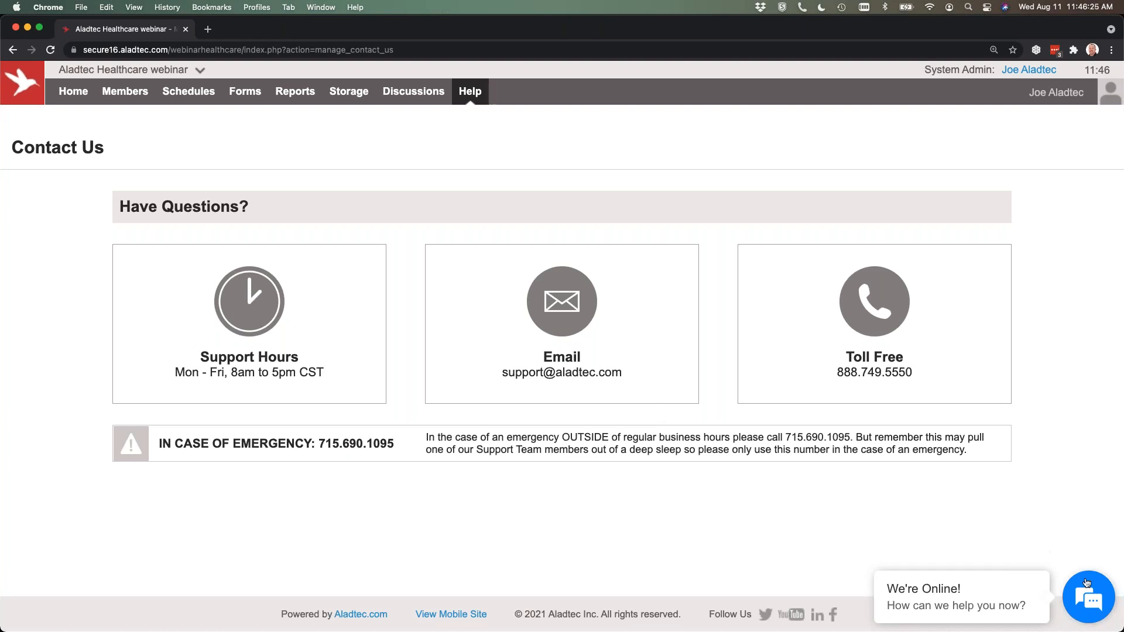
click(1095, 602)
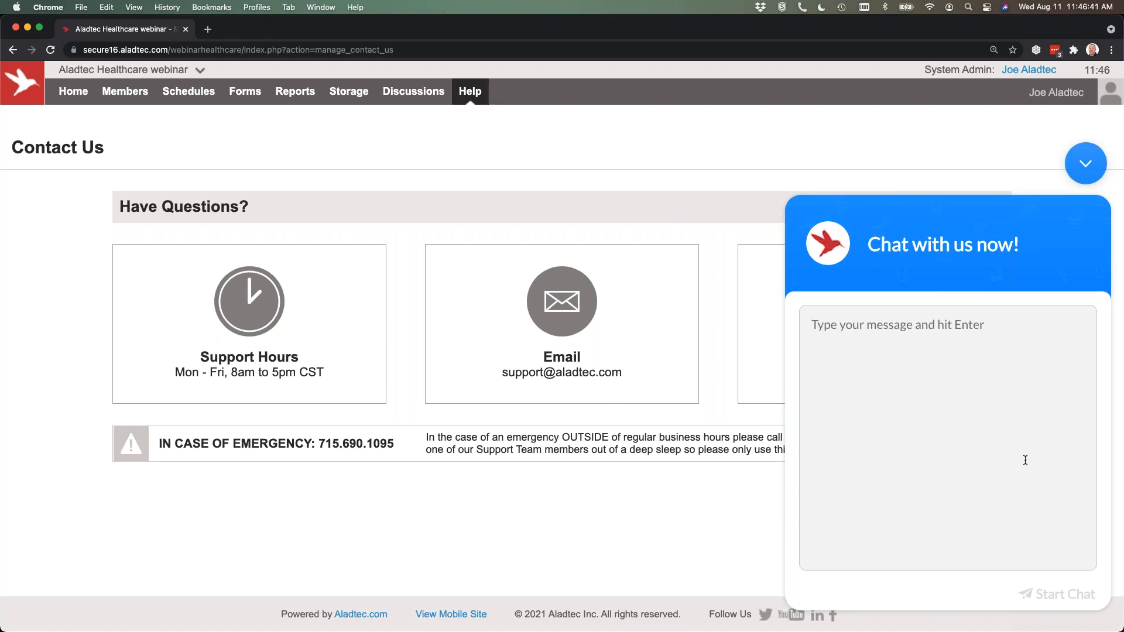
click(1091, 169)
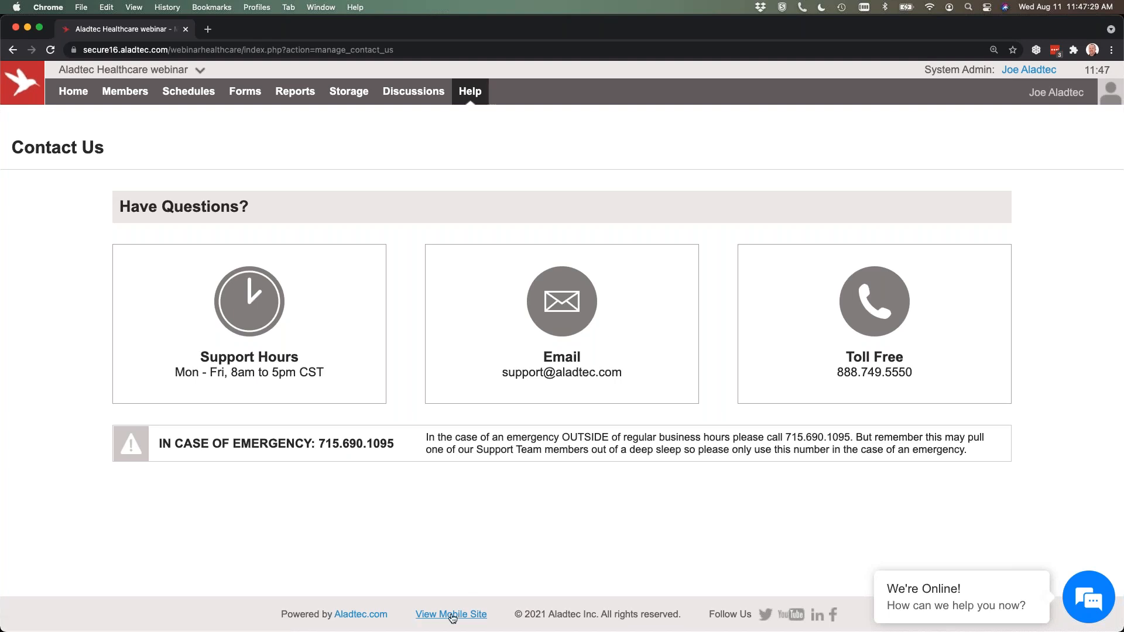
Switch to the mobile site and narrow the browser window to phone width, moving it away from the screen edge.
click(452, 614)
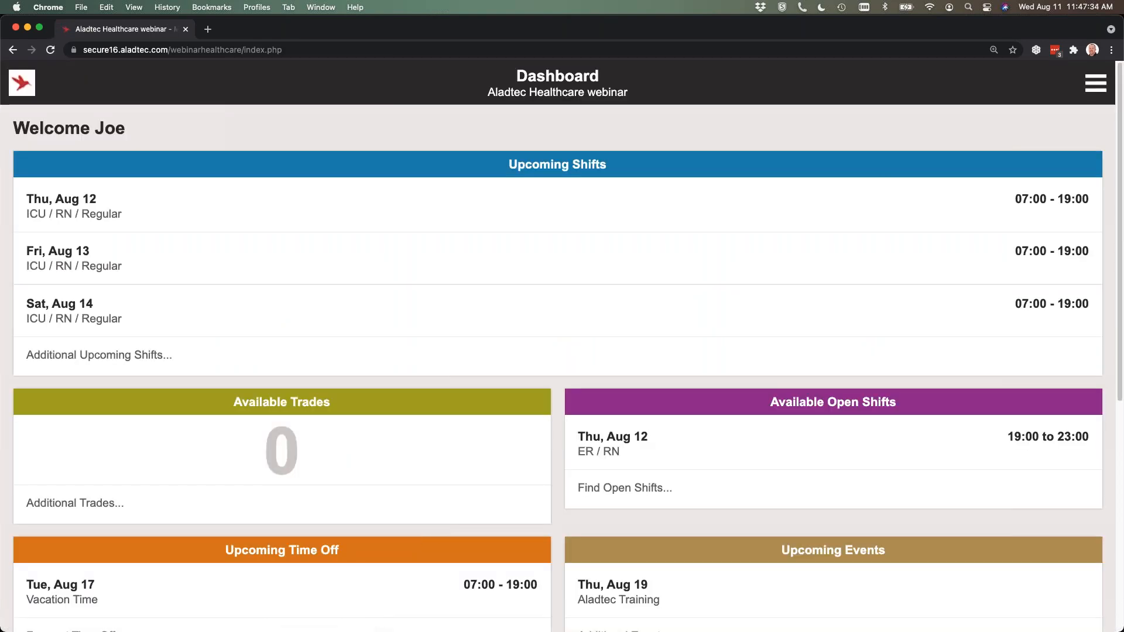
drag(1117, 178, 405, 185)
drag(251, 30, 492, 29)
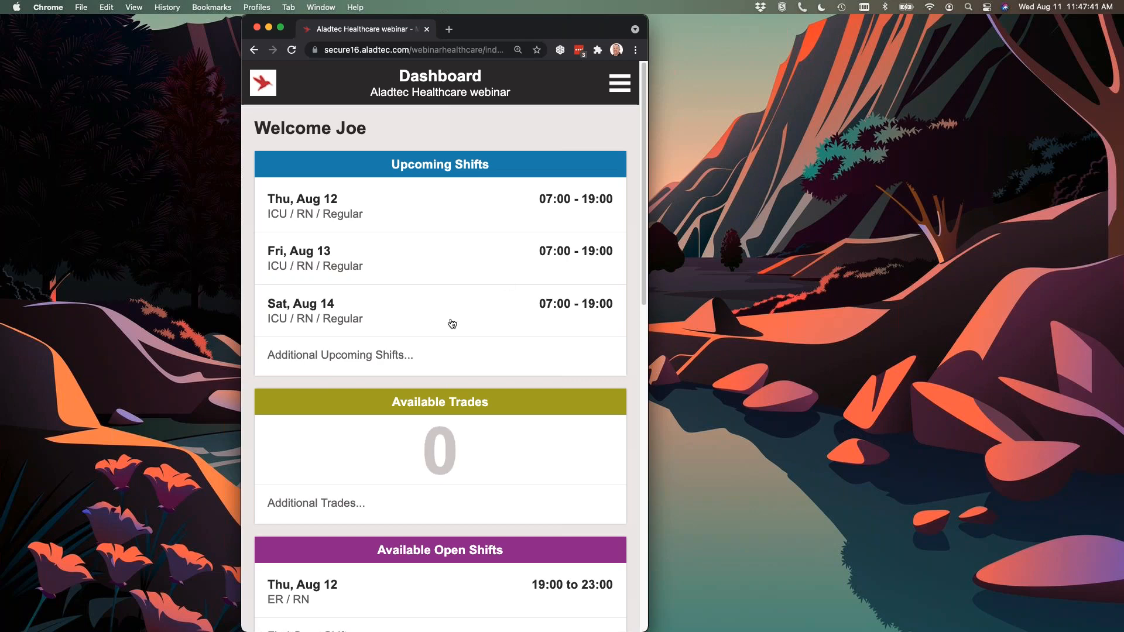
Examine the mobile dashboard from Upcoming Shifts down to the pending requests under Admin Tasks.
scroll(452, 323, down, 15)
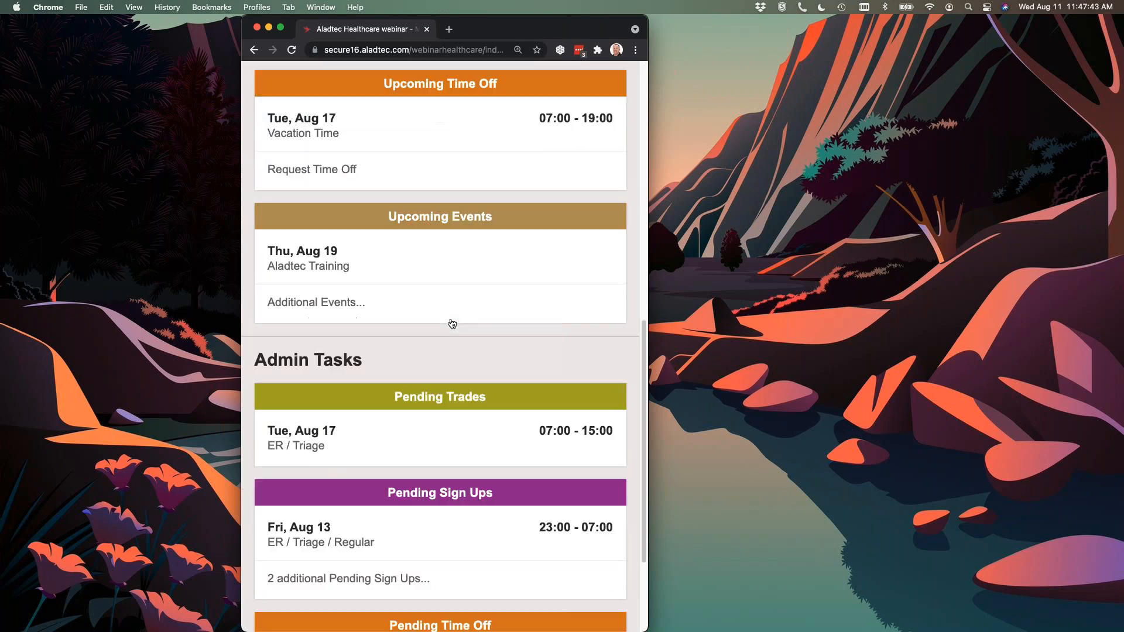
scroll(445, 270, up, 15)
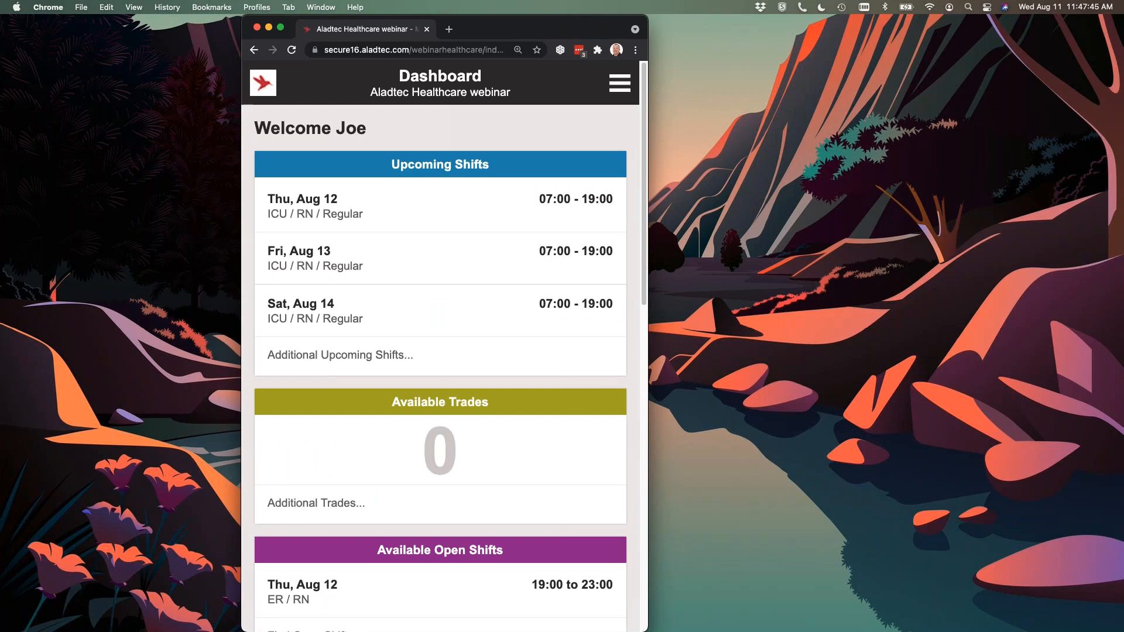
scroll(437, 335, down, 1)
scroll(436, 339, down, 6)
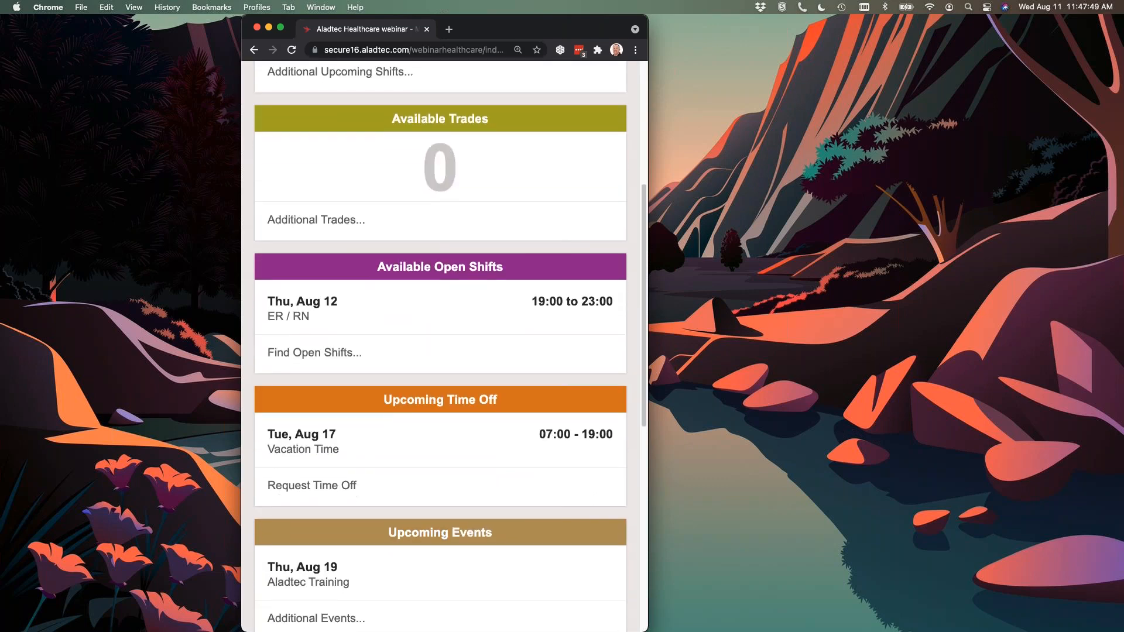
scroll(446, 447, down, 7)
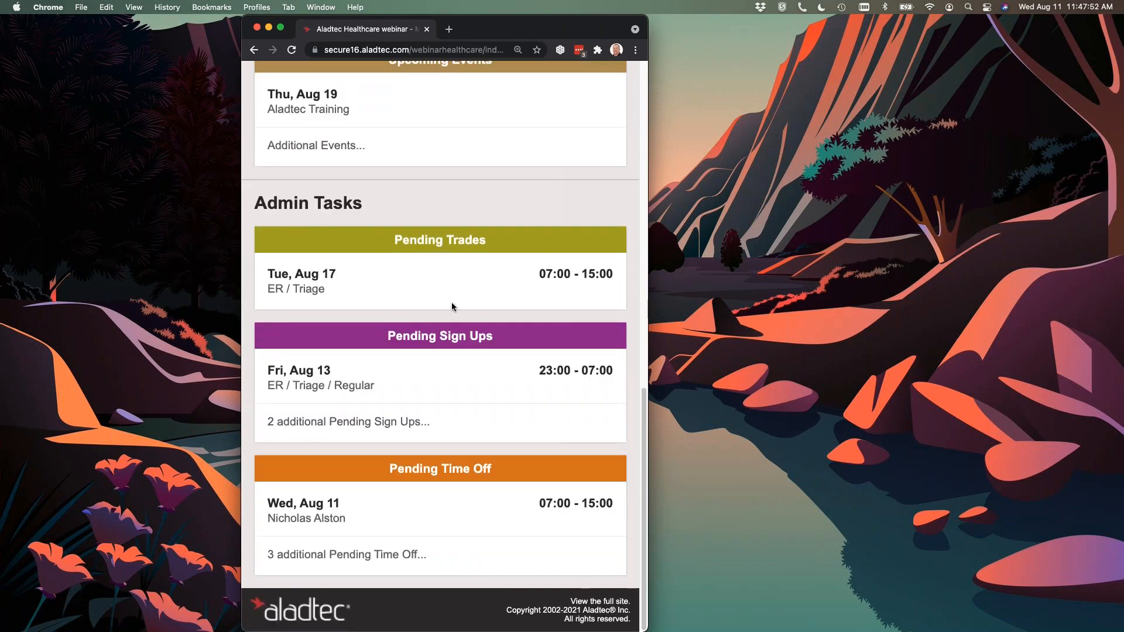
Return to the start of the mobile dashboard and view the mobile navigation menu's options before closing it.
scroll(453, 307, up, 13)
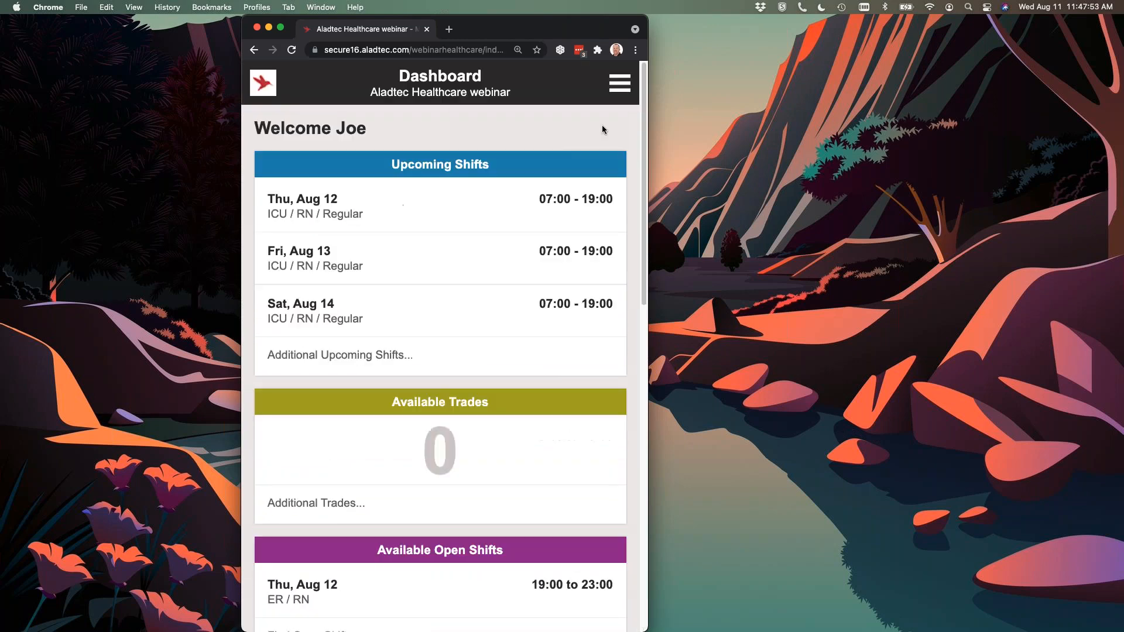
click(621, 83)
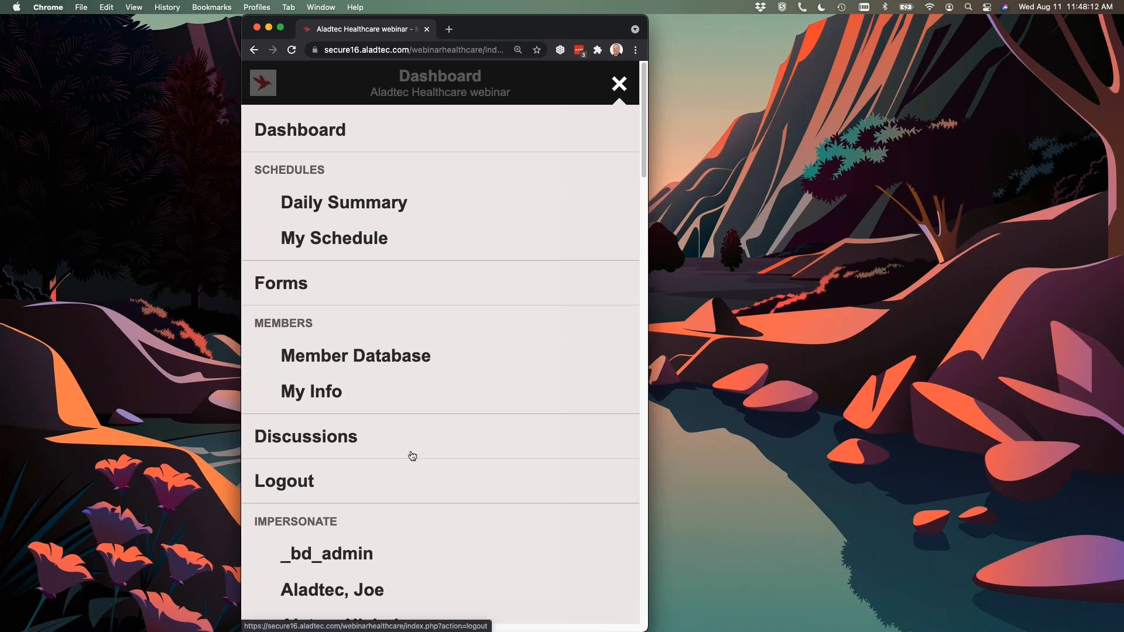
click(619, 84)
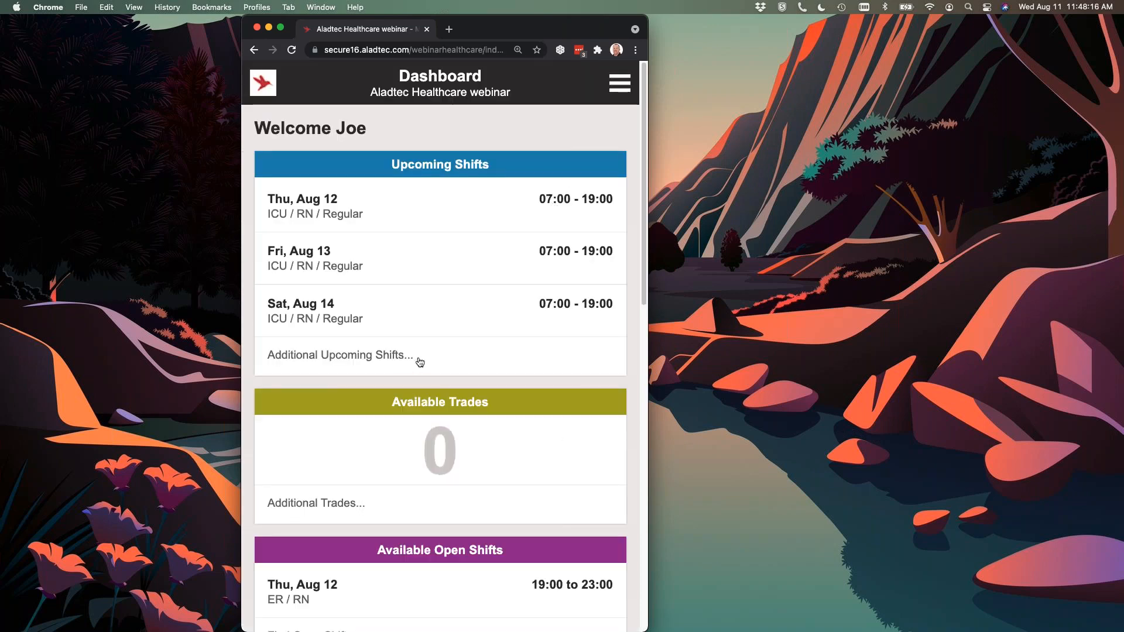
Enlarge the browser window, switch back to the full site and look through the home page.
double_click(495, 28)
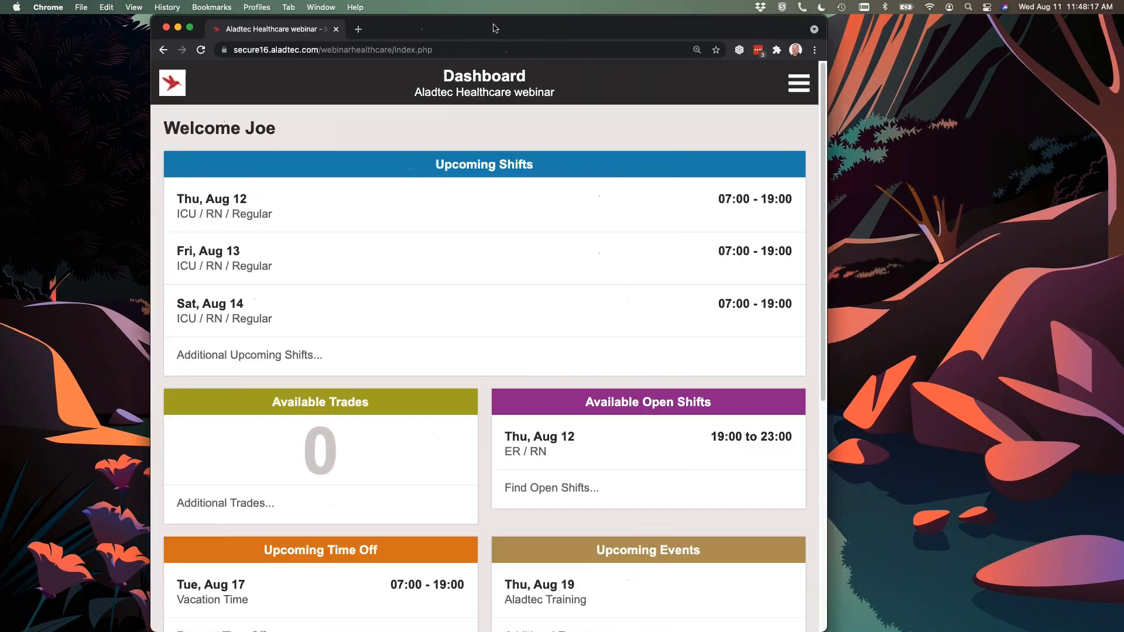
scroll(961, 409, down, 6)
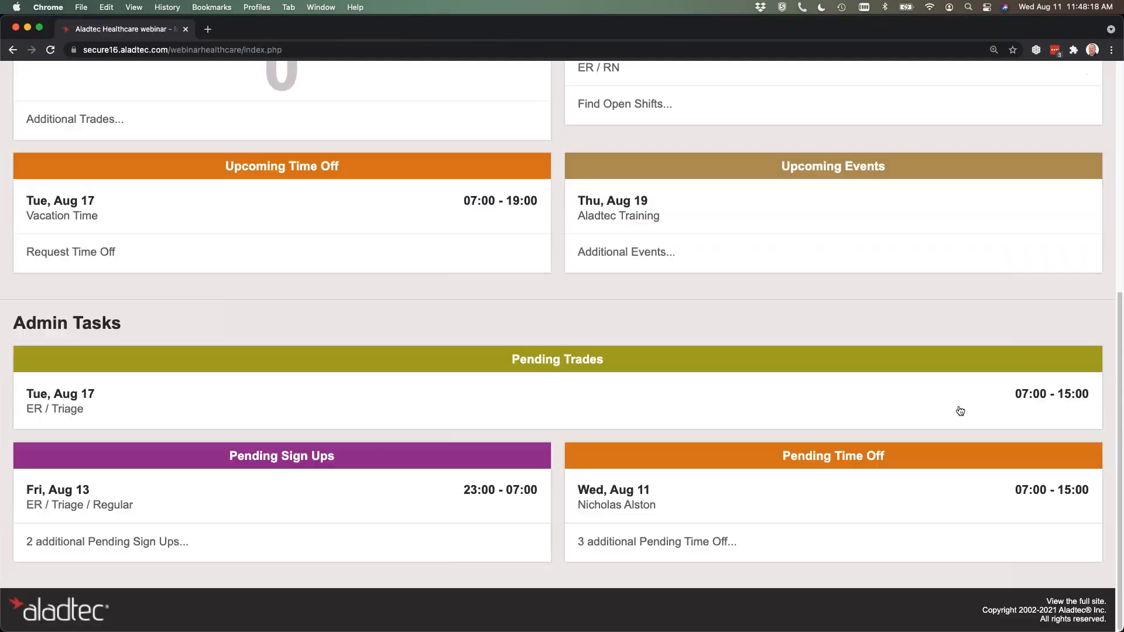
click(1092, 603)
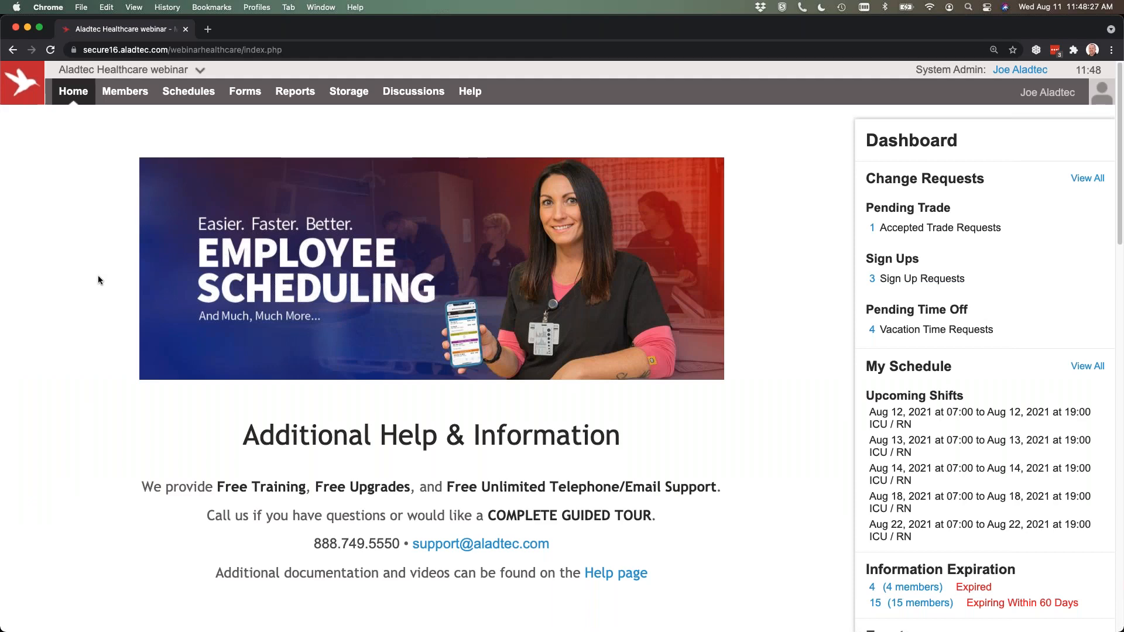
scroll(106, 329, down, 15)
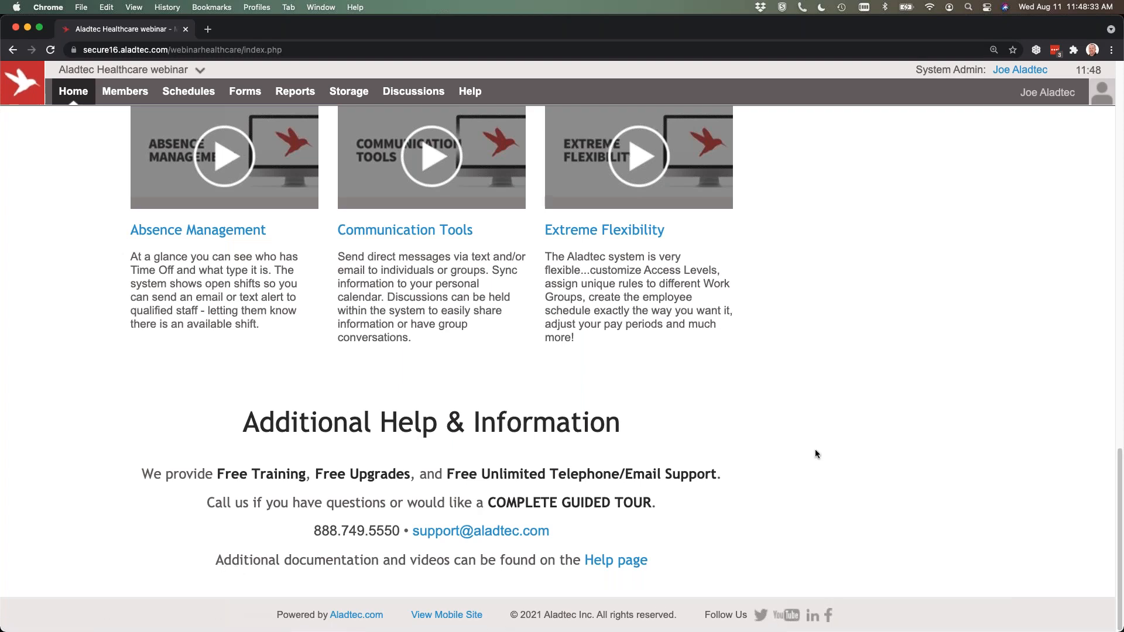
scroll(718, 435, up, 15)
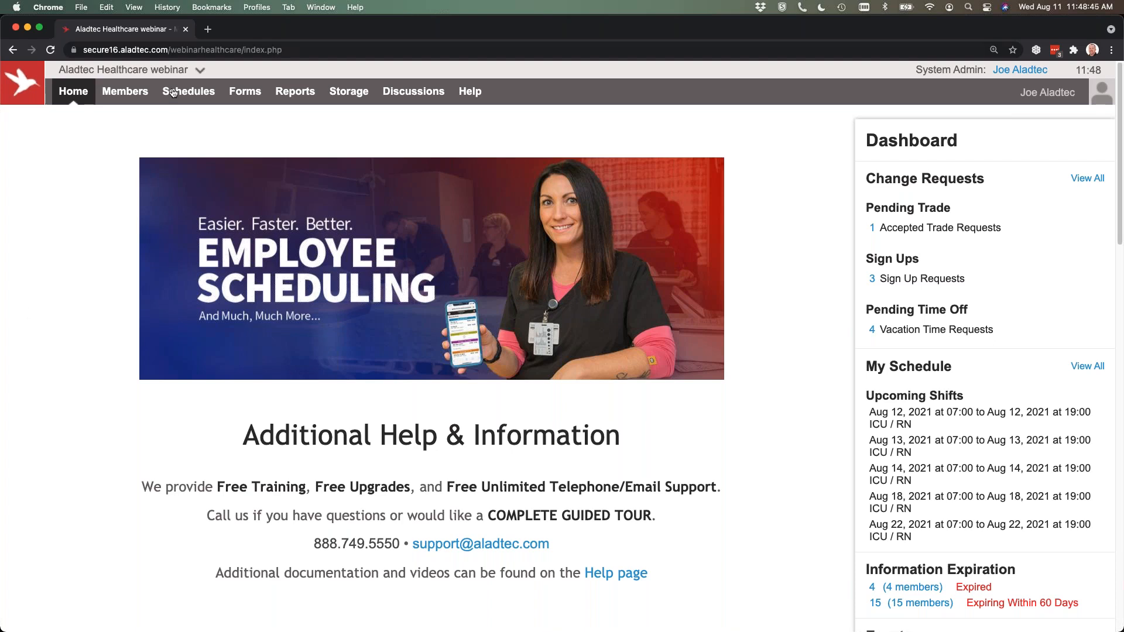
View the monthly schedule calendar and open the Schedules page in Setup.
click(183, 103)
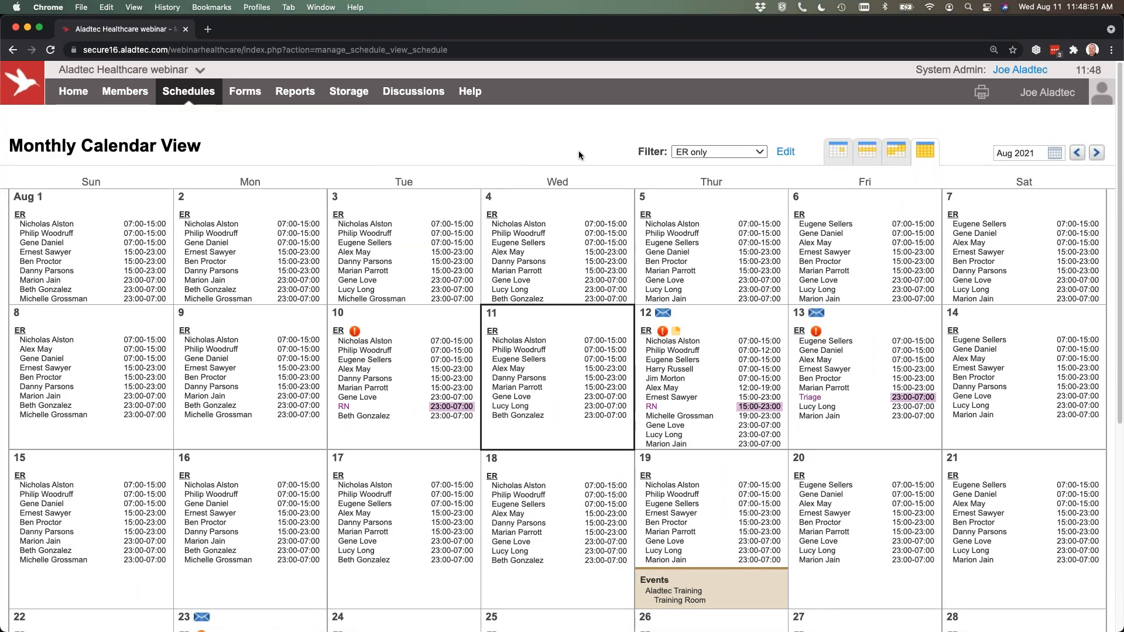
click(116, 75)
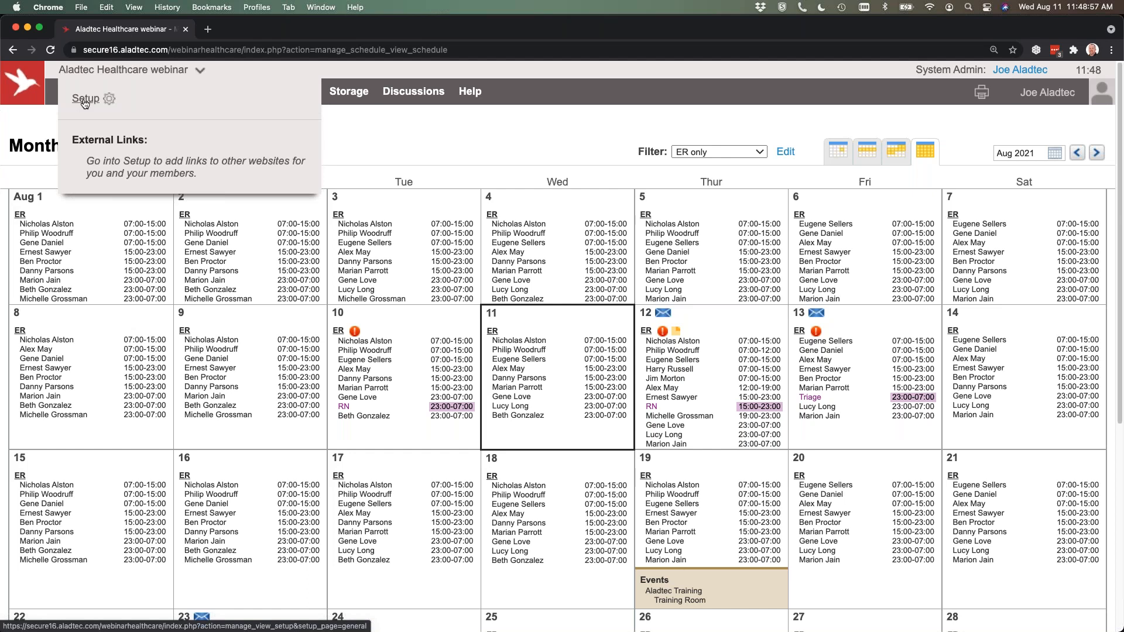
click(85, 100)
click(35, 304)
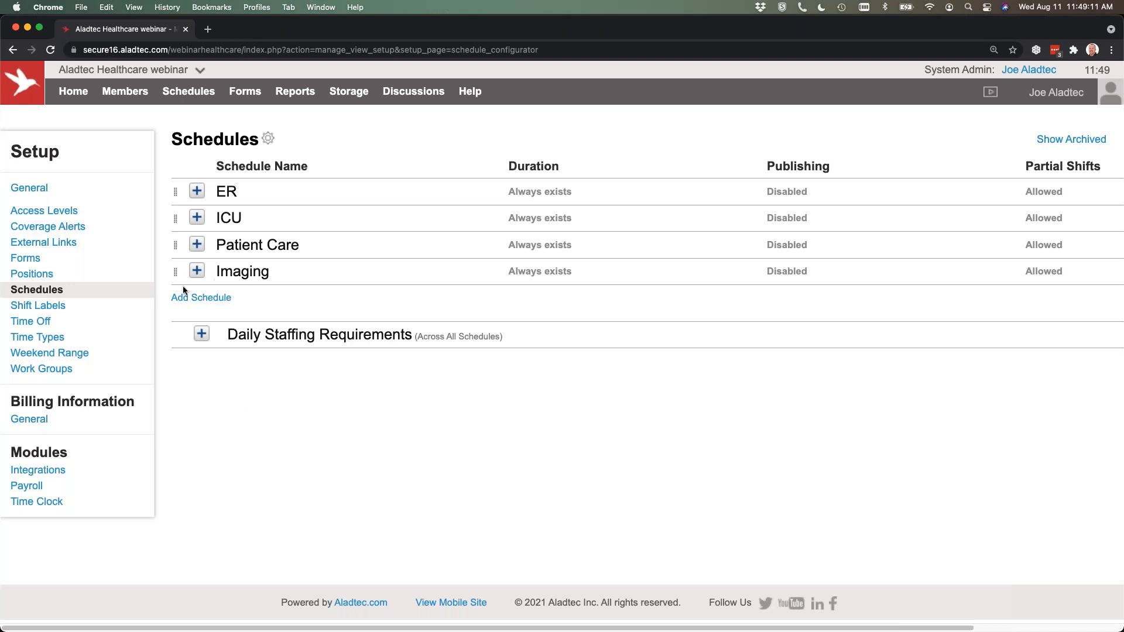
Add a new schedule named "Special Event" with three CNA positions.
click(199, 298)
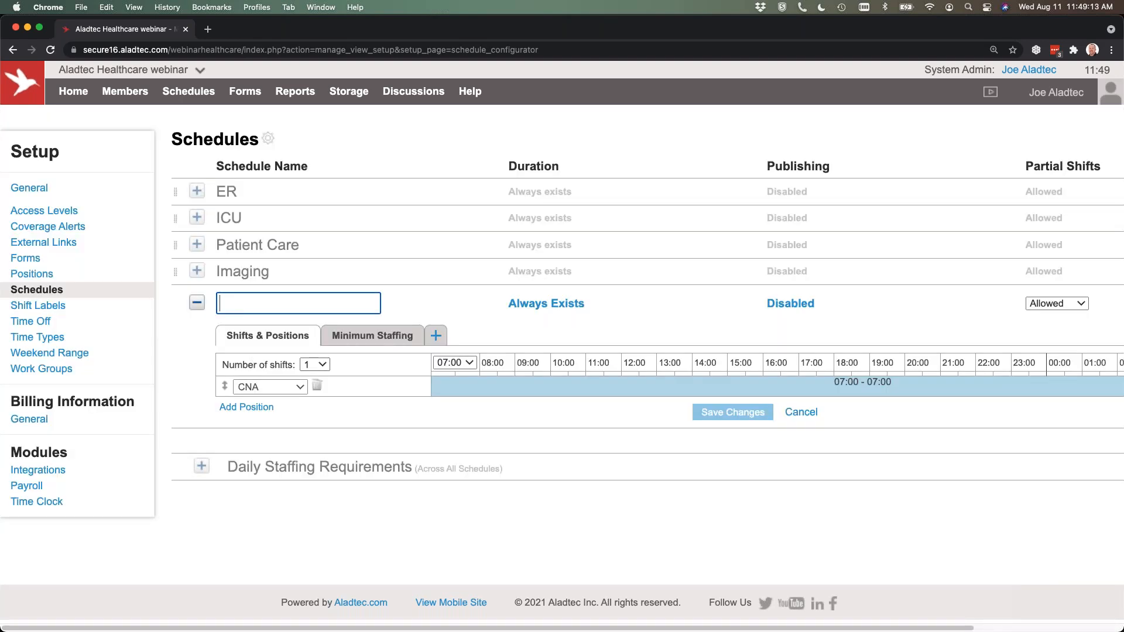
click(254, 408)
click(248, 429)
click(270, 301)
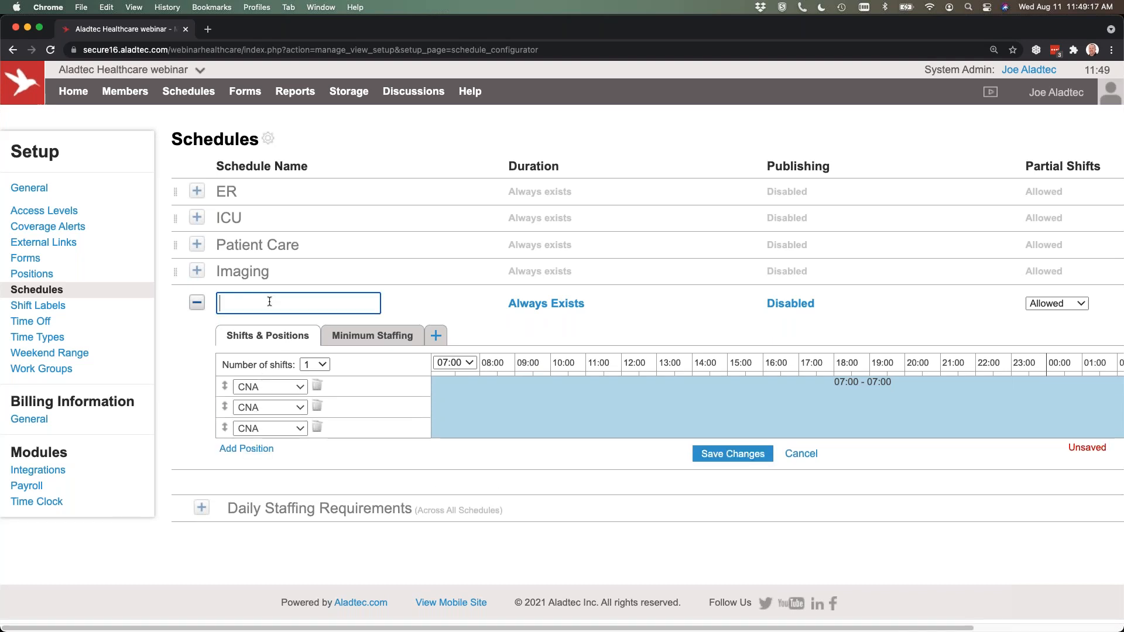
text(Pecial E)
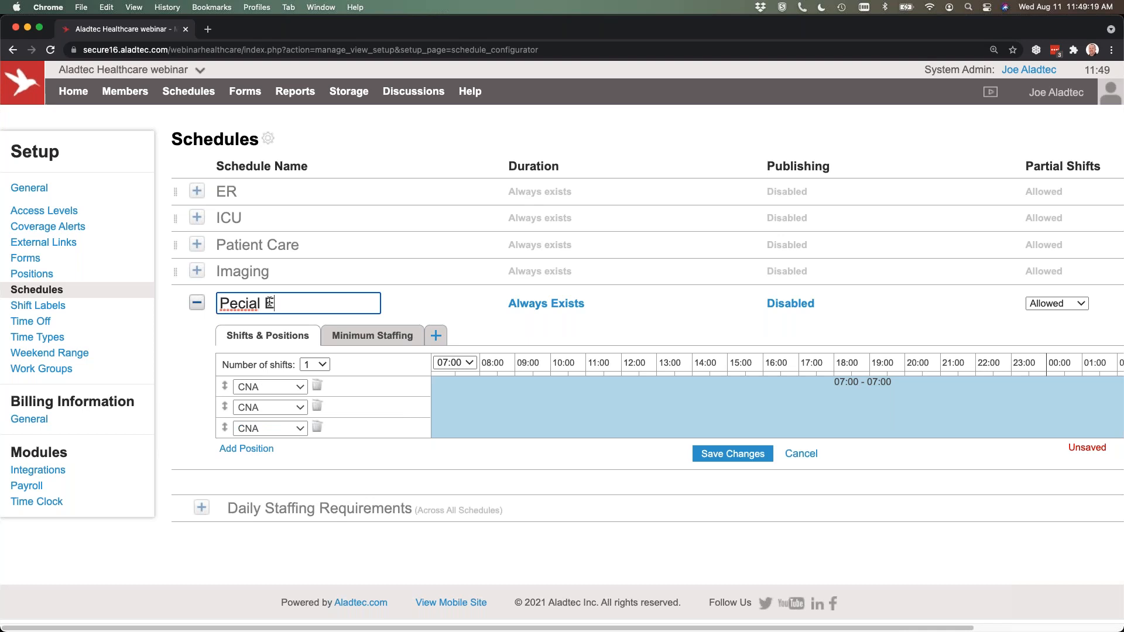
text(vent)
double_click(230, 304)
text(Special)
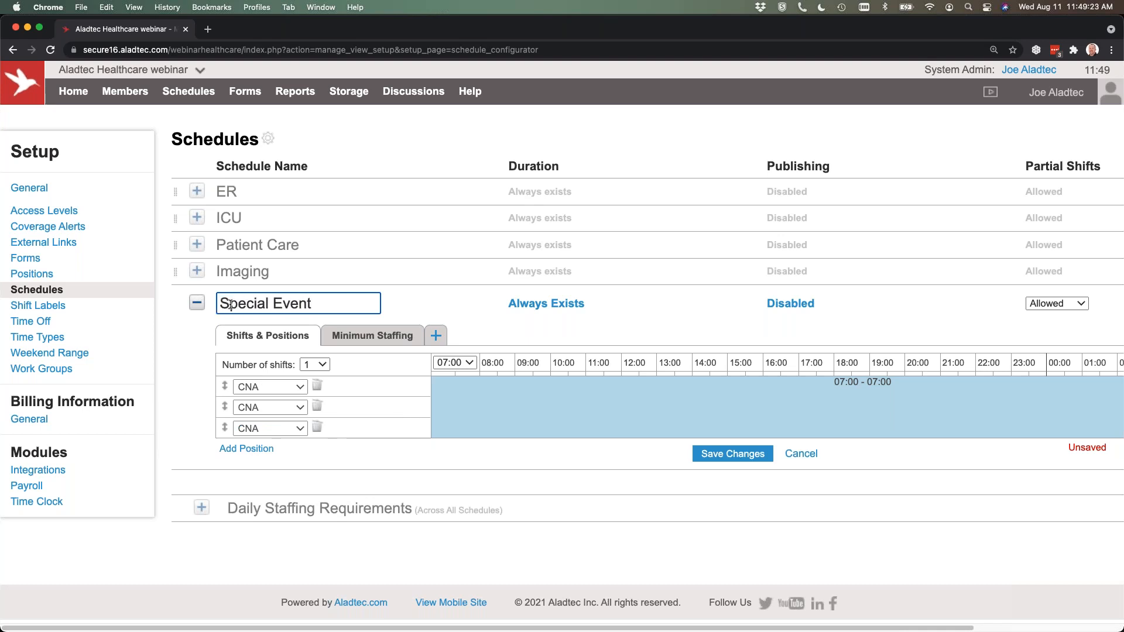
Change the third Special Event position to RN, add a fourth position as RN, and save the schedule.
click(257, 429)
click(258, 459)
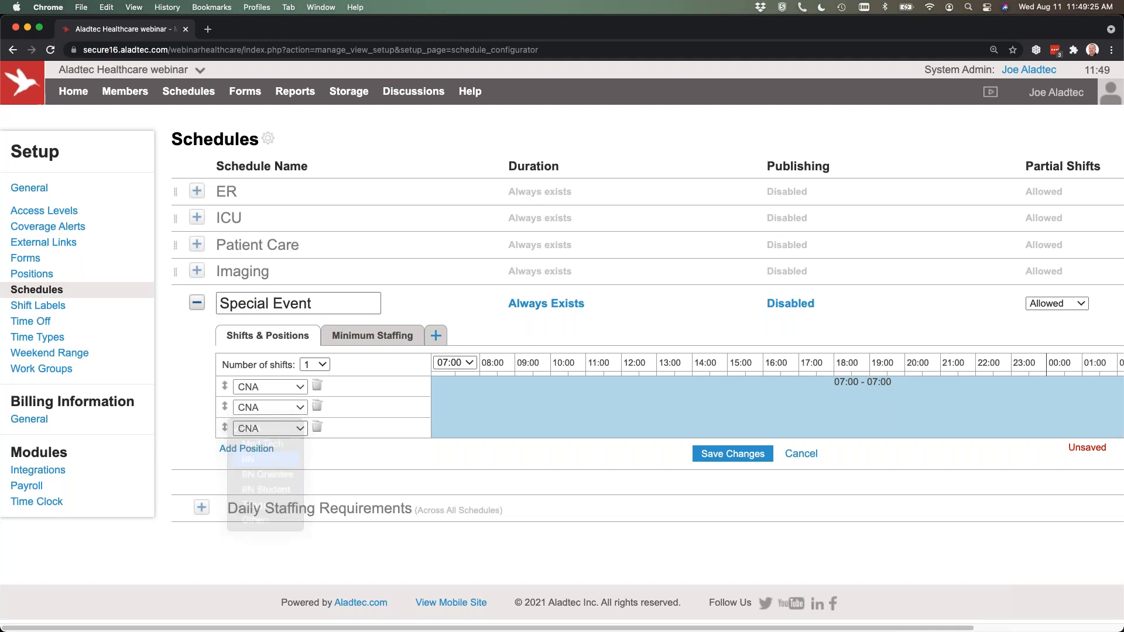
click(254, 448)
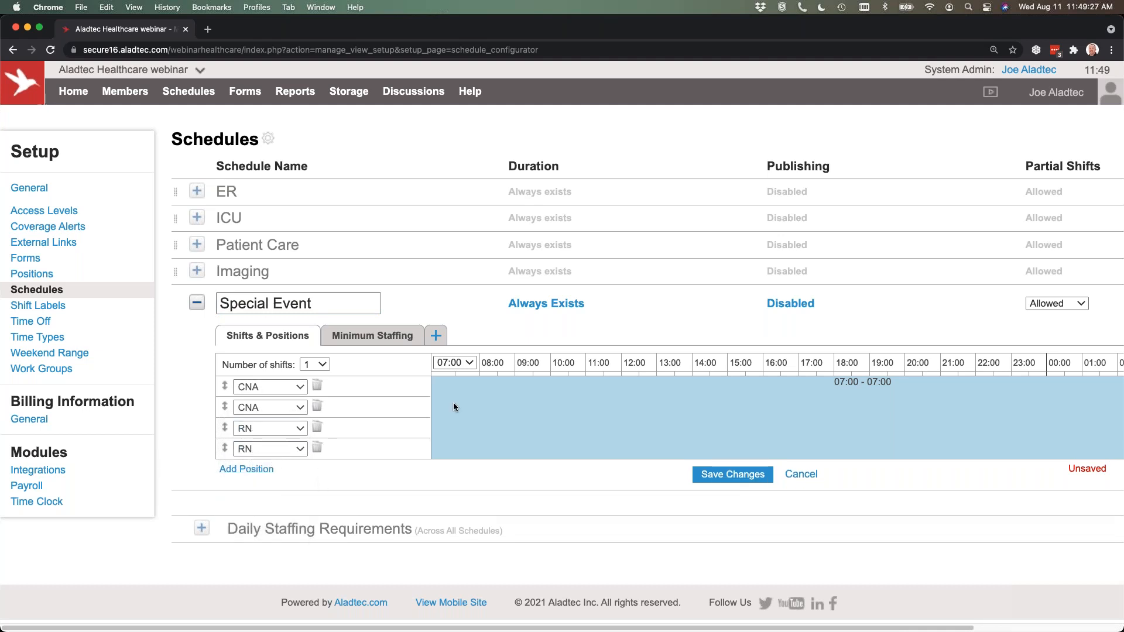
click(735, 474)
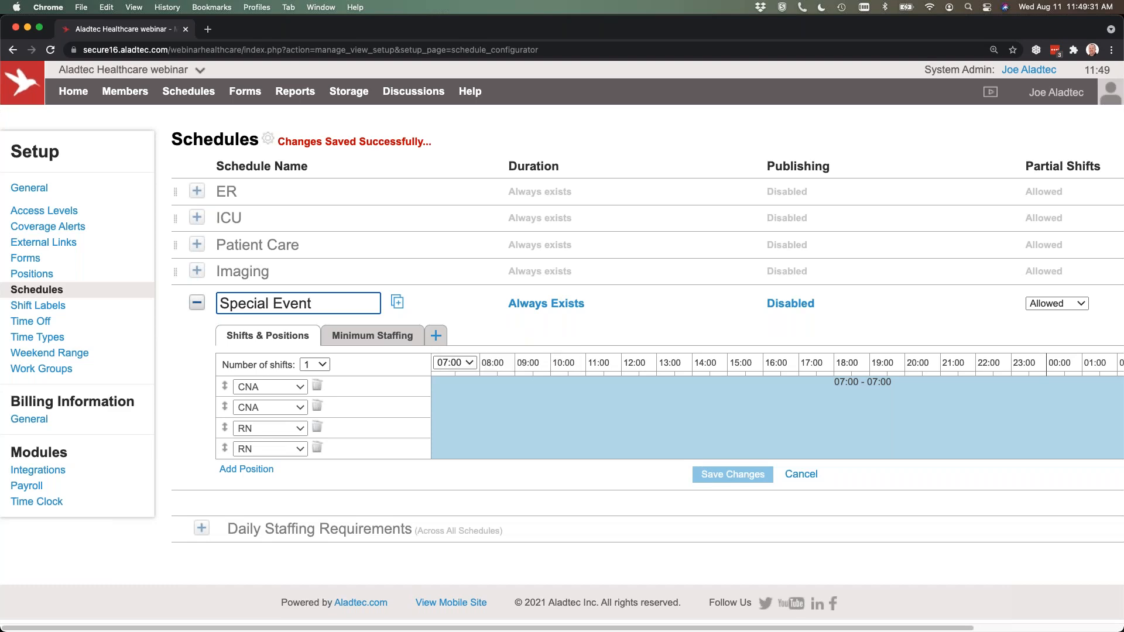
Edit the monthly calendar's filter to include all schedules, and look through the Special Event openings.
click(189, 92)
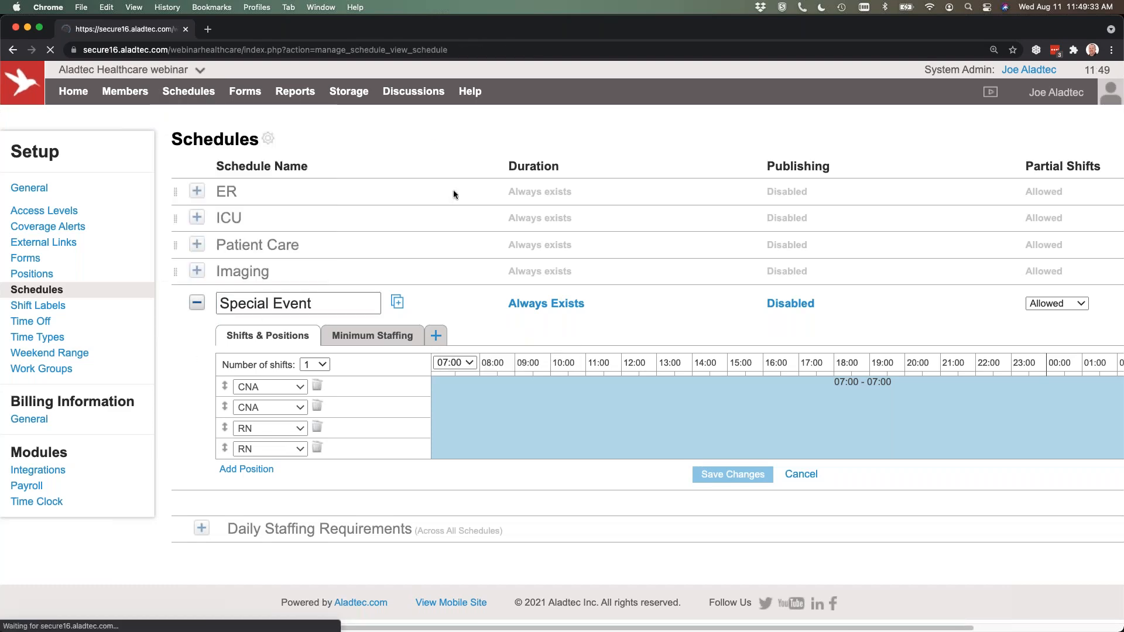
click(785, 152)
click(563, 182)
click(563, 181)
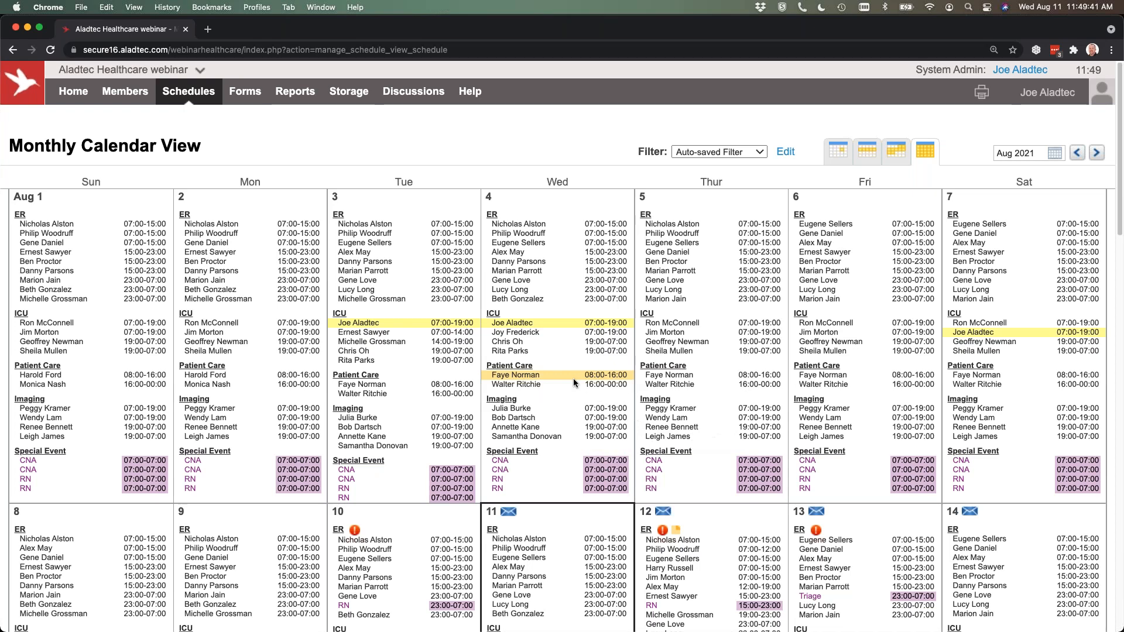
scroll(589, 382, down, 2)
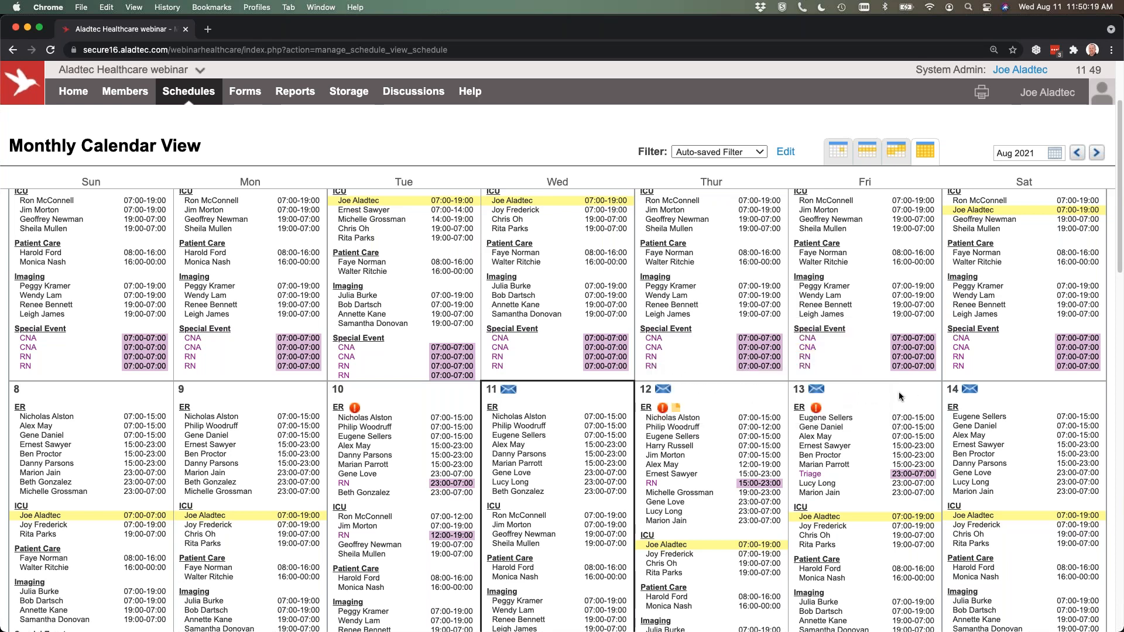
Return to the home page and switch to the neighbouring desktop space.
mouse_move(477, 92)
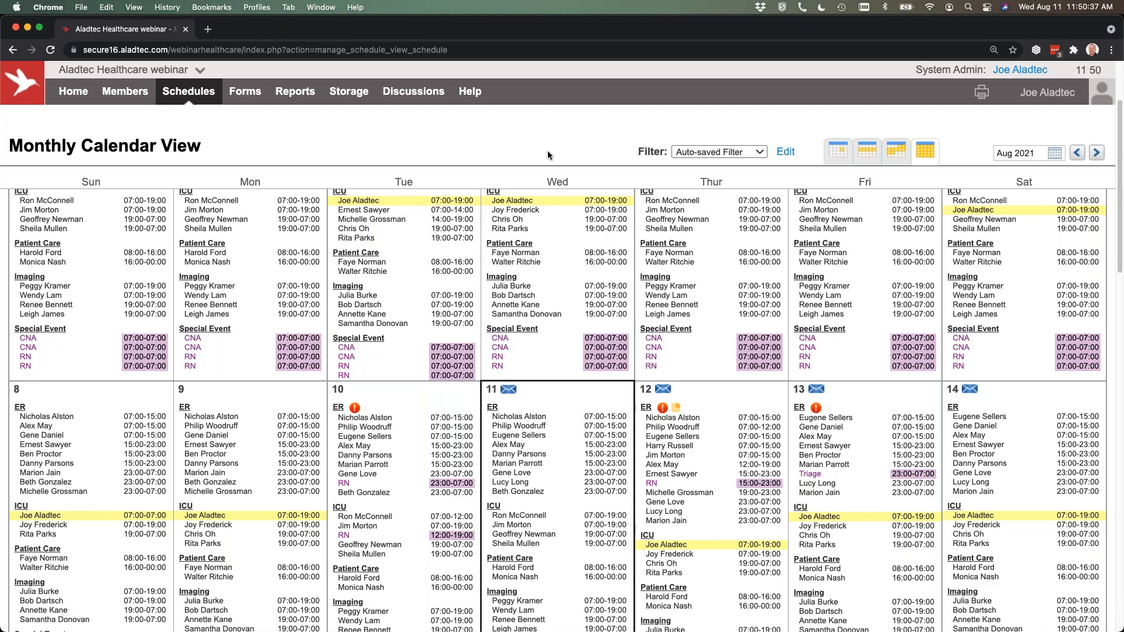
click(87, 116)
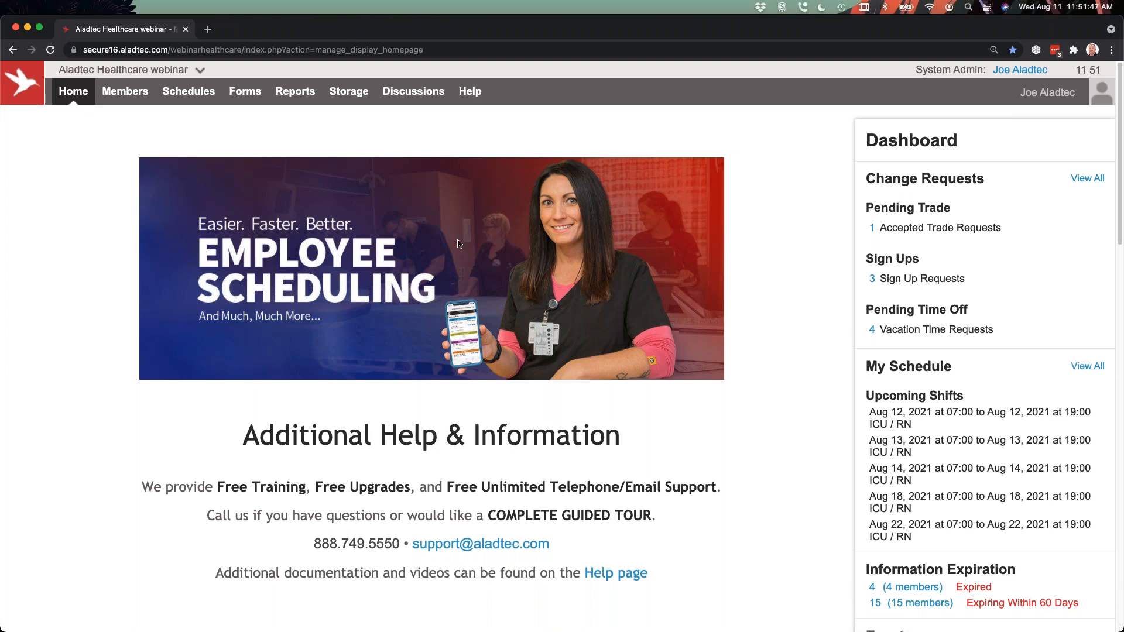
key(ctrl+Left)
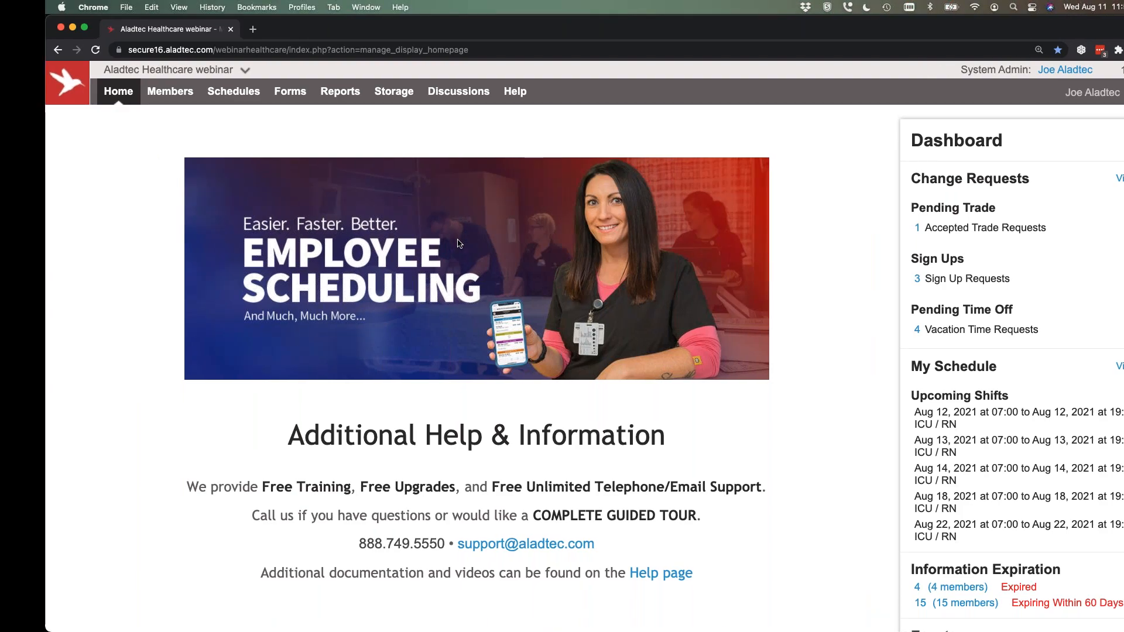